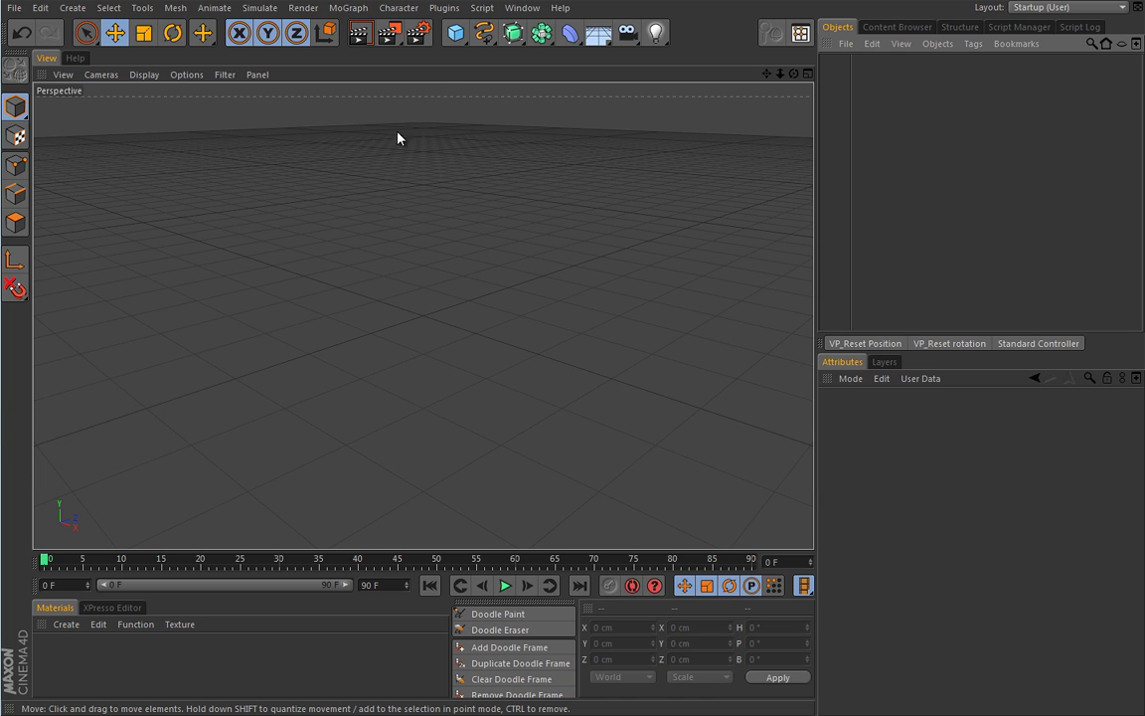
Step: Add a MoGraph Cloner object and a sphere primitive to the scene
click(348, 8)
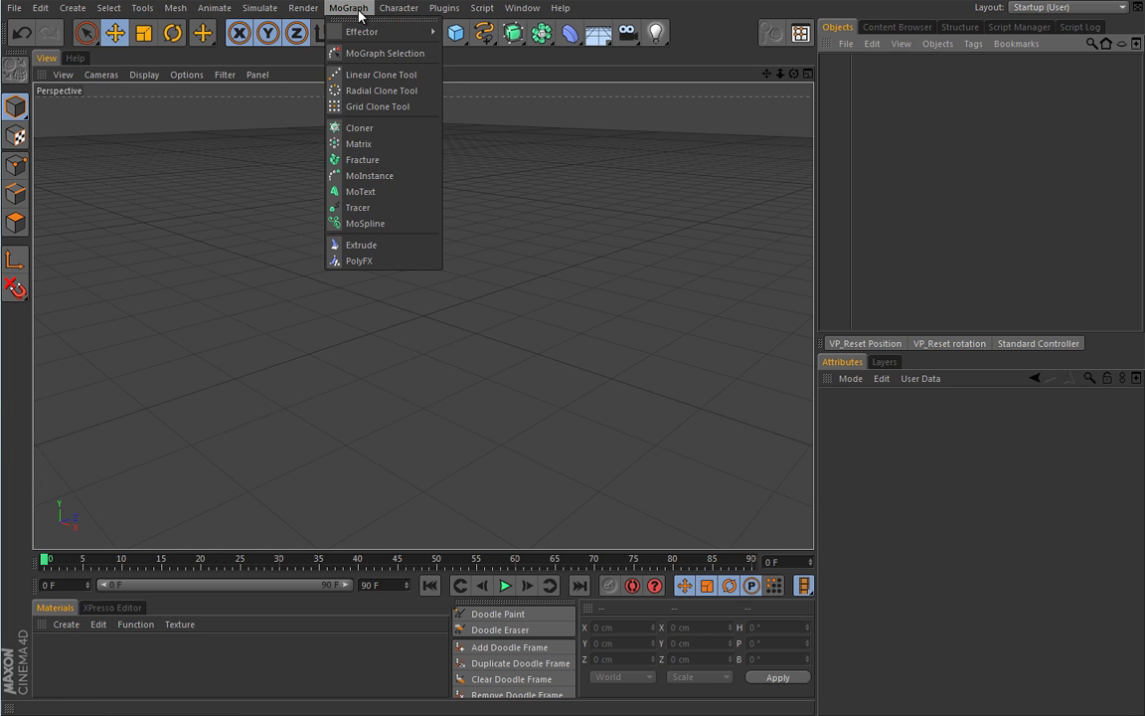
click(360, 129)
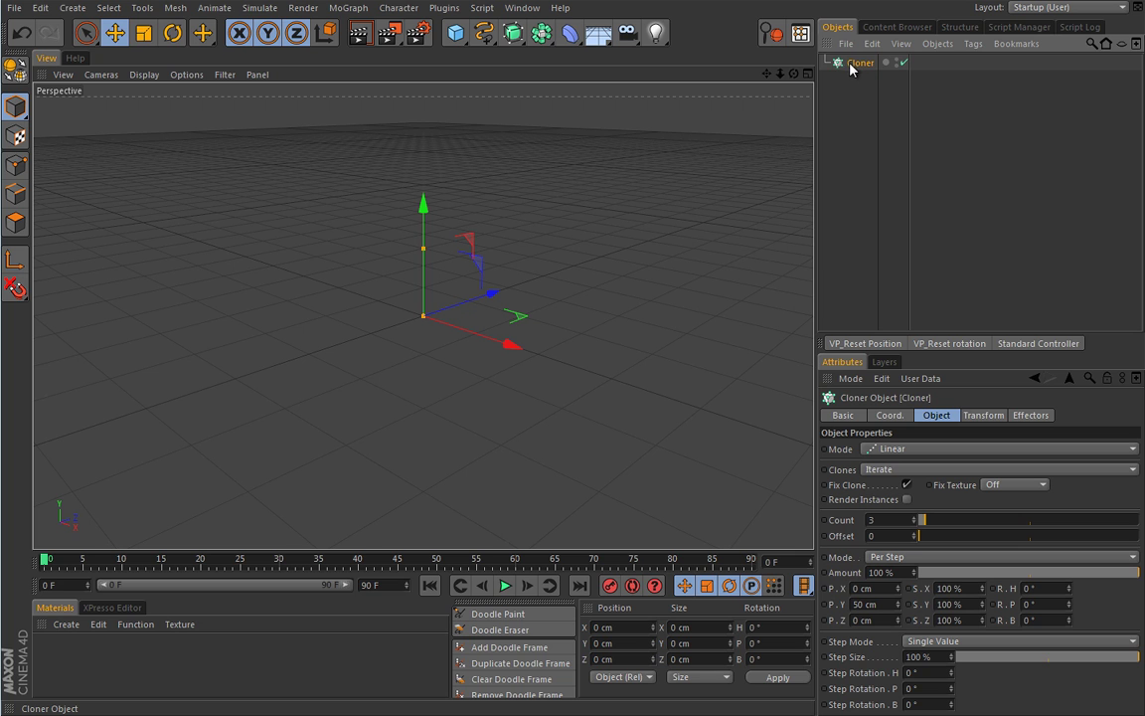
click(454, 34)
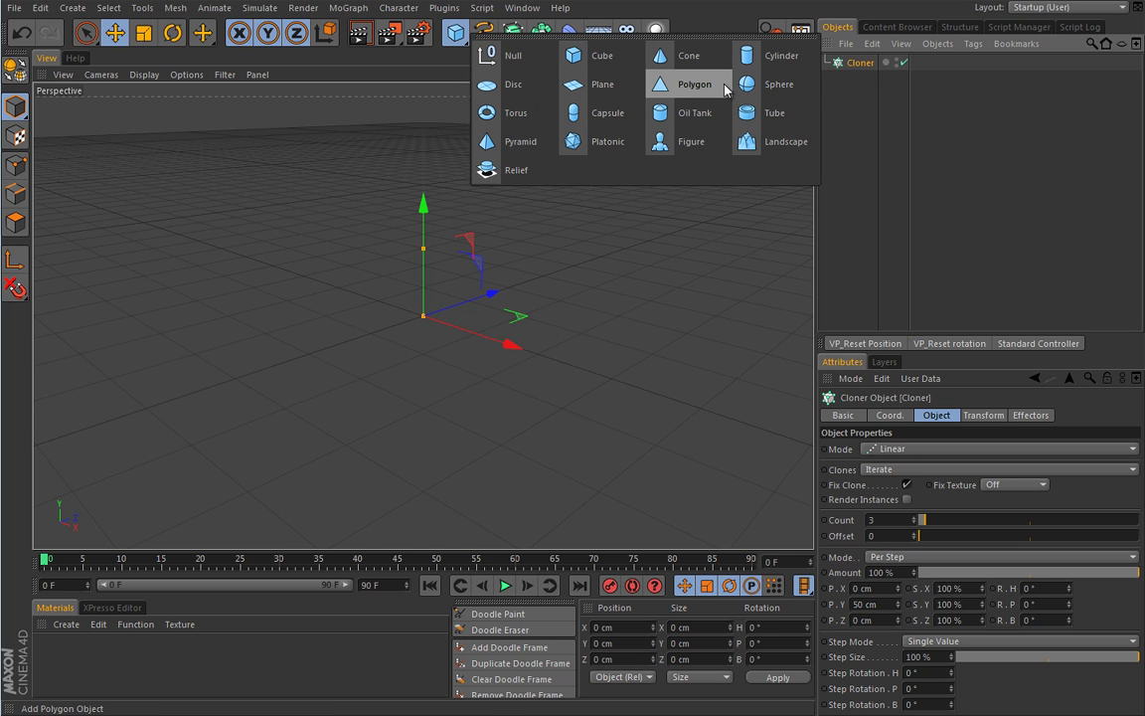
click(763, 86)
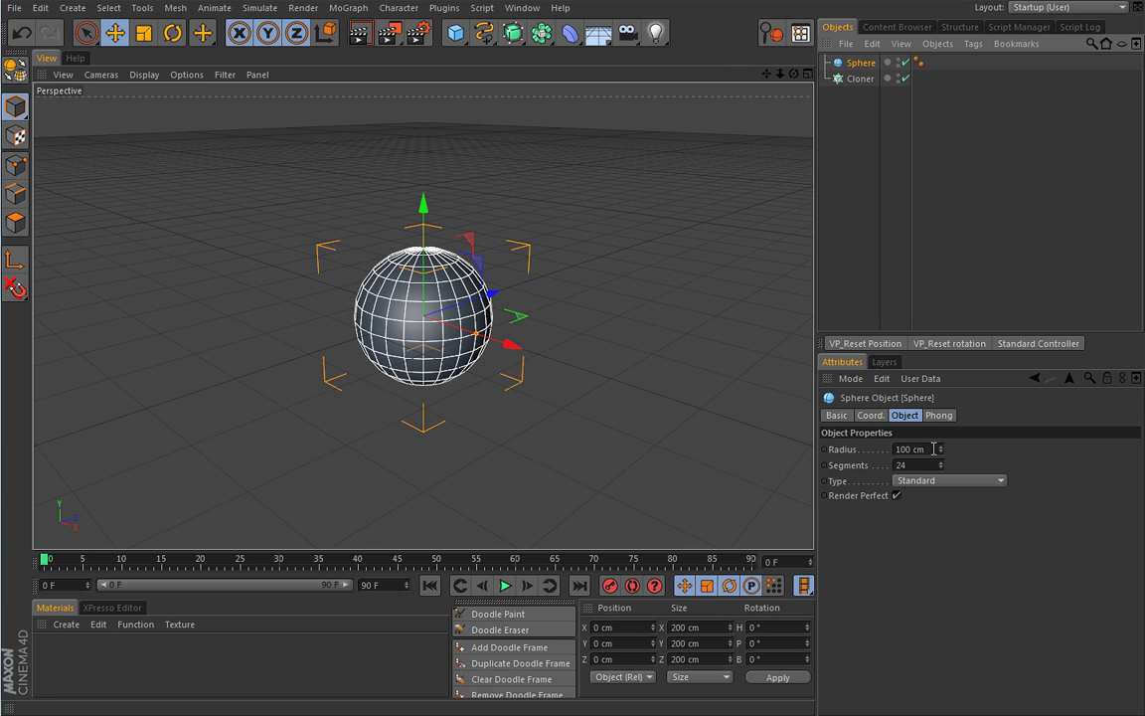
Step: Set the sphere's radius to 20 cm and its segments to 16
click(899, 449)
text(202)
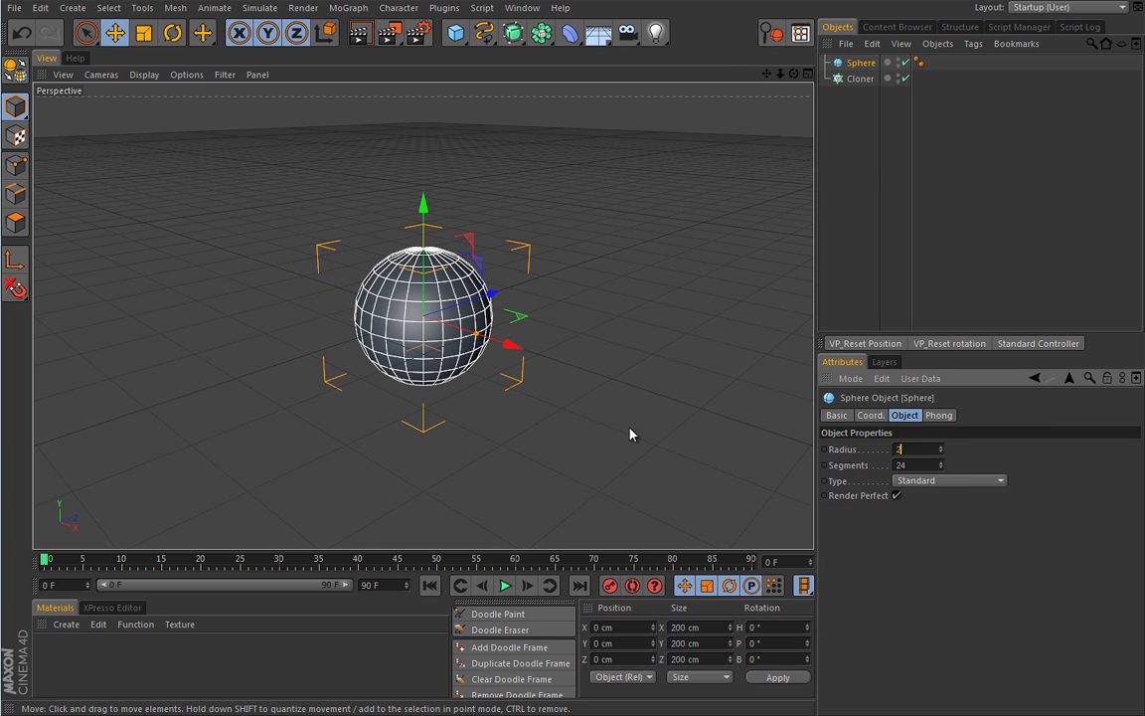
key(Return)
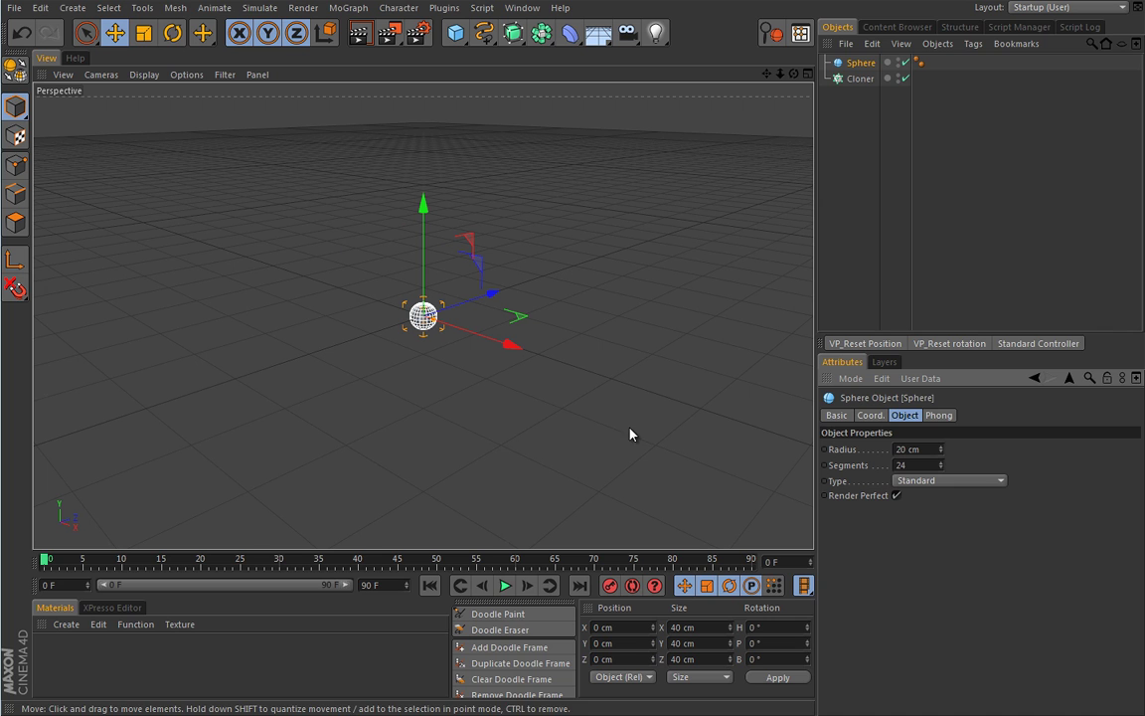
click(900, 464)
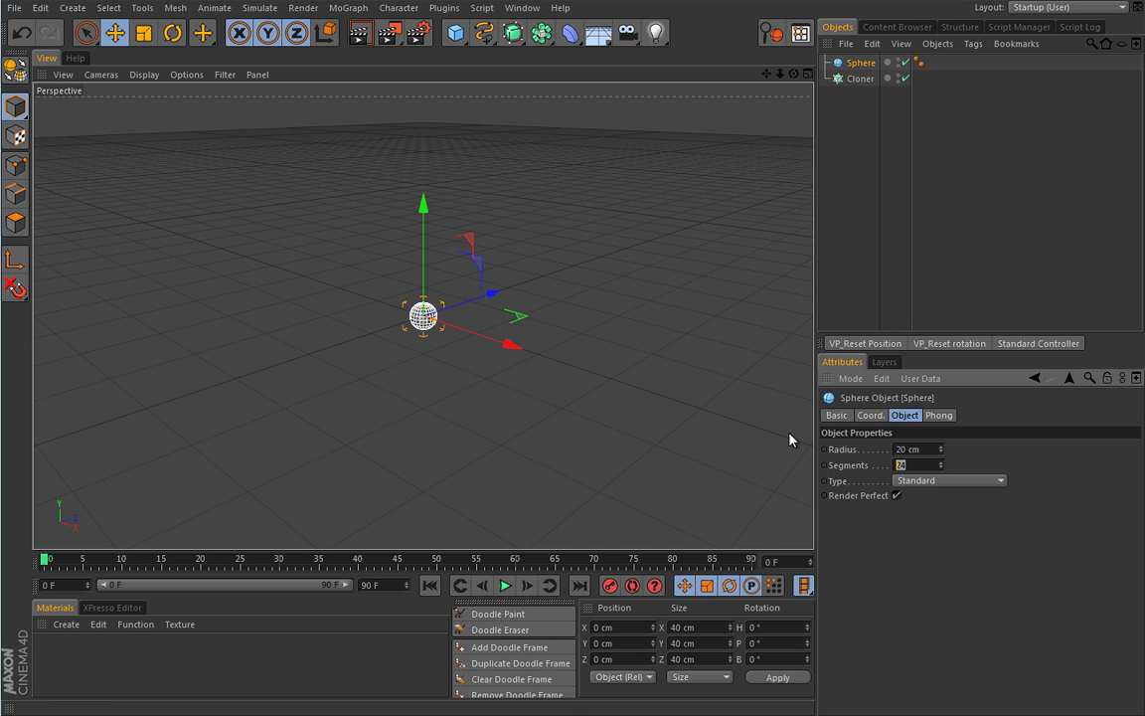
text(16)
key(Return)
alt+right_drag(363, 403, 447, 386)
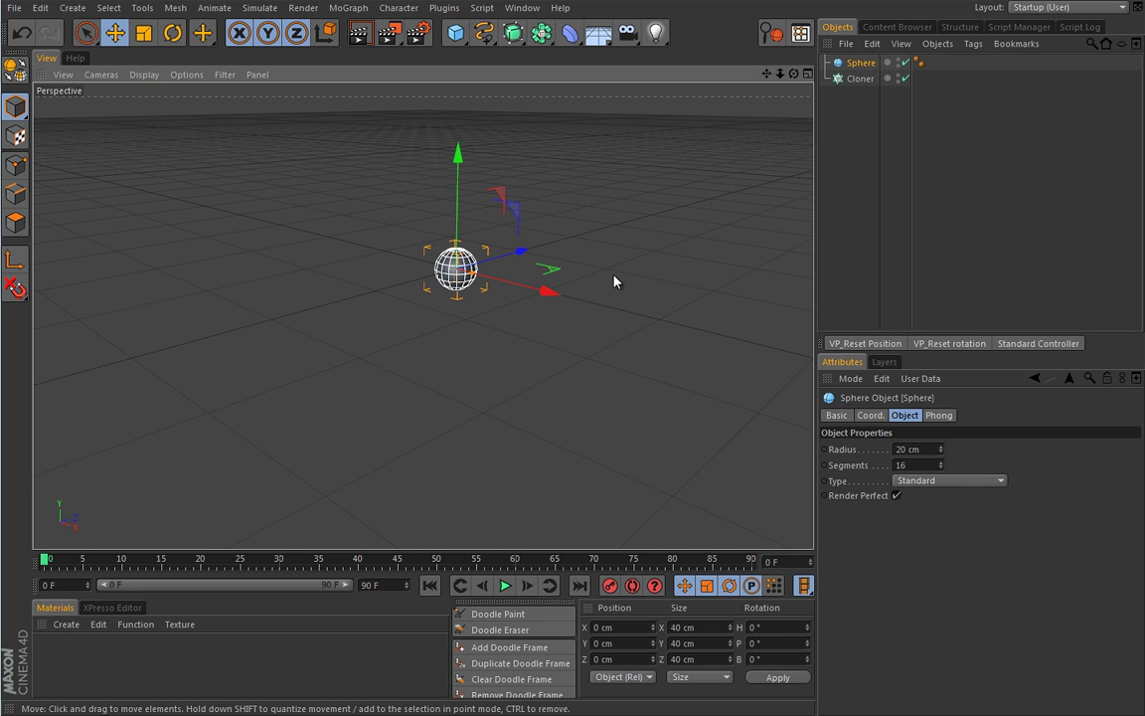
Step: Make the sphere a child of the Cloner and display the viewport shading with wireframe lines
drag(852, 64, 866, 80)
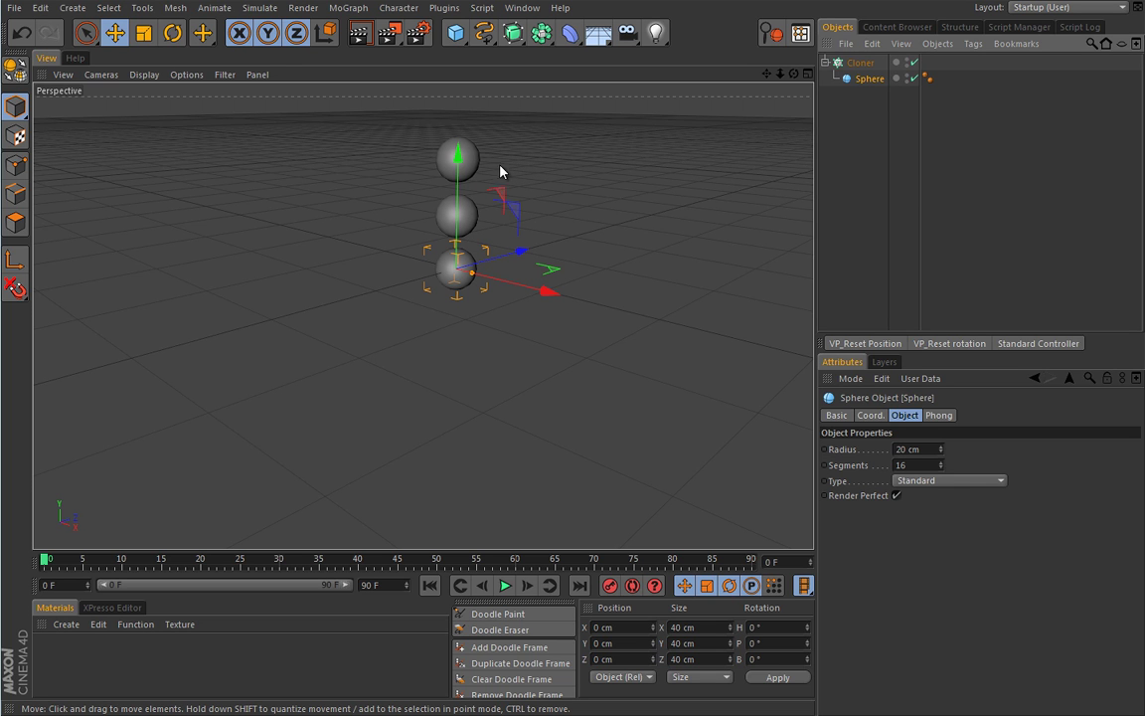
key(n)
key(b)
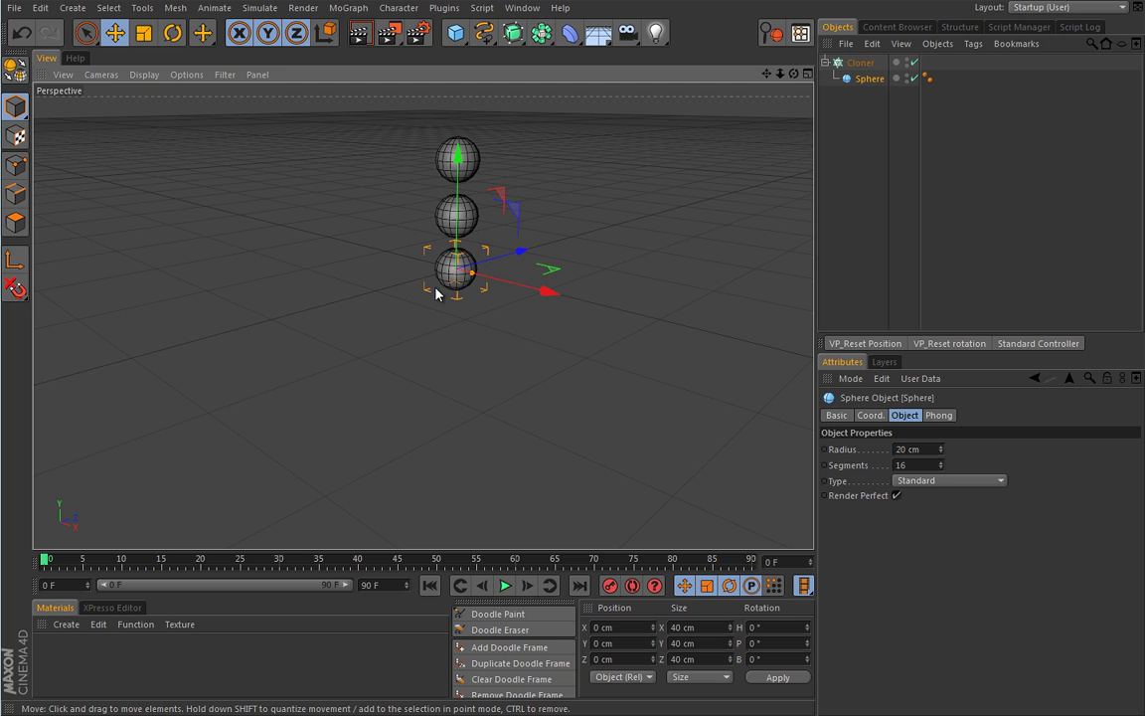
Step: Raise the Cloner's count to 10 and frame the whole column of clones
click(861, 63)
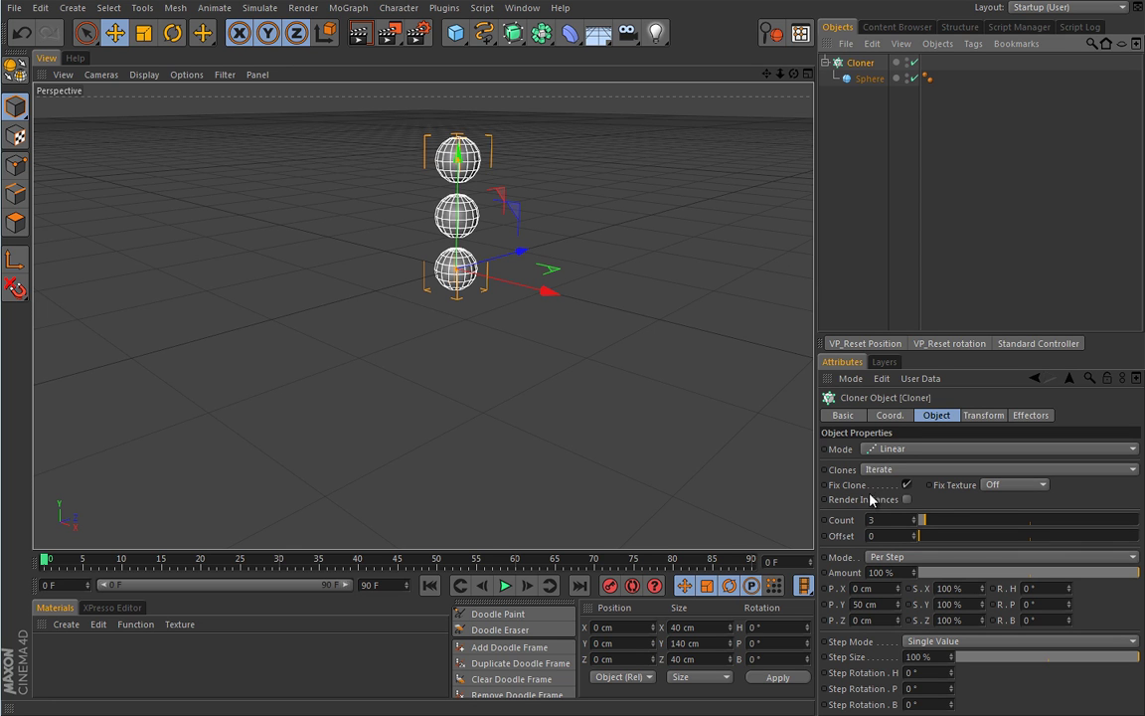
alt+middle_drag(500, 337, 530, 462)
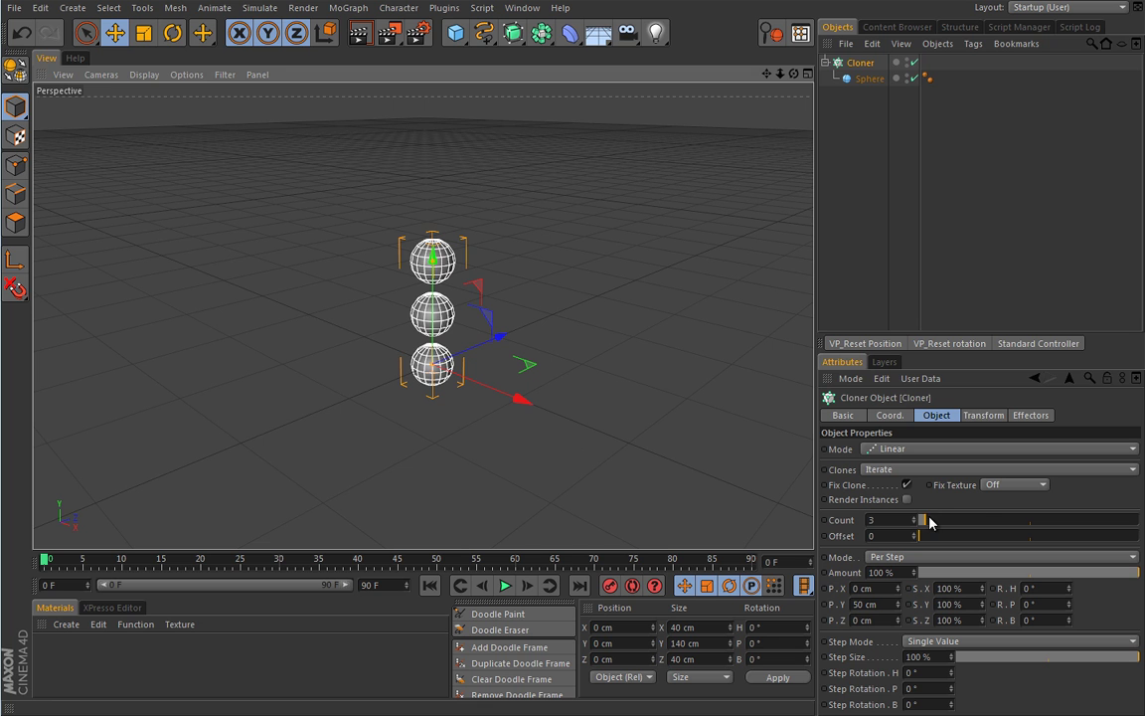
drag(926, 521, 932, 523)
alt+right_drag(765, 468, 571, 458)
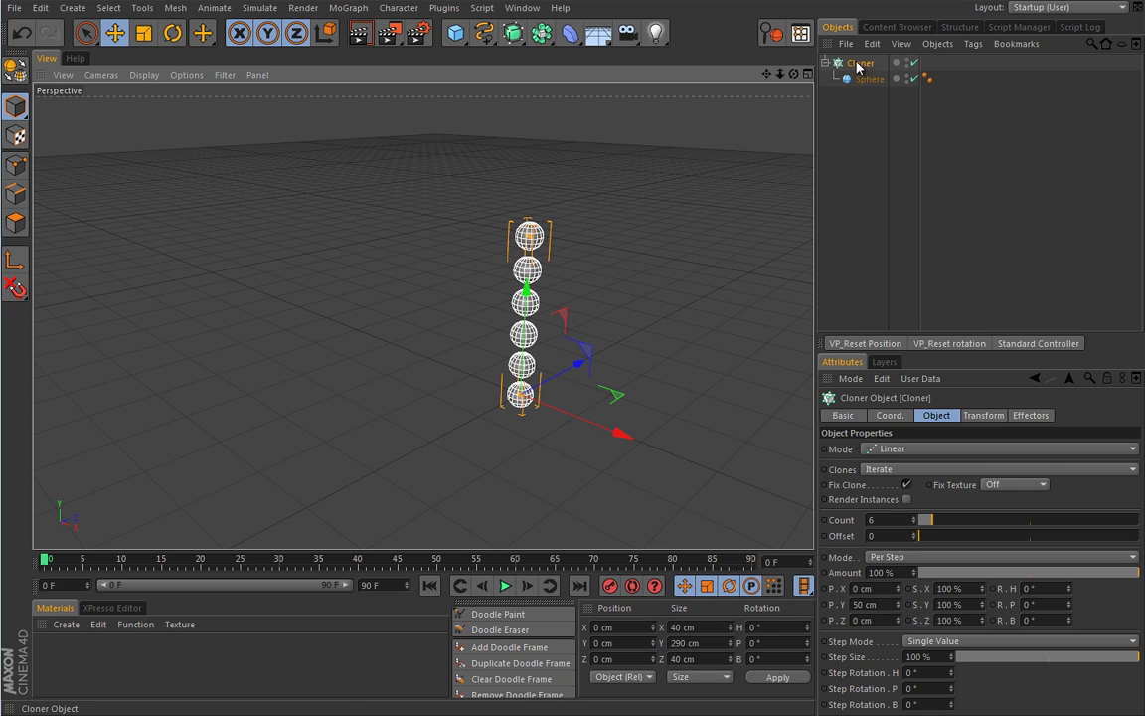
drag(915, 529, 917, 512)
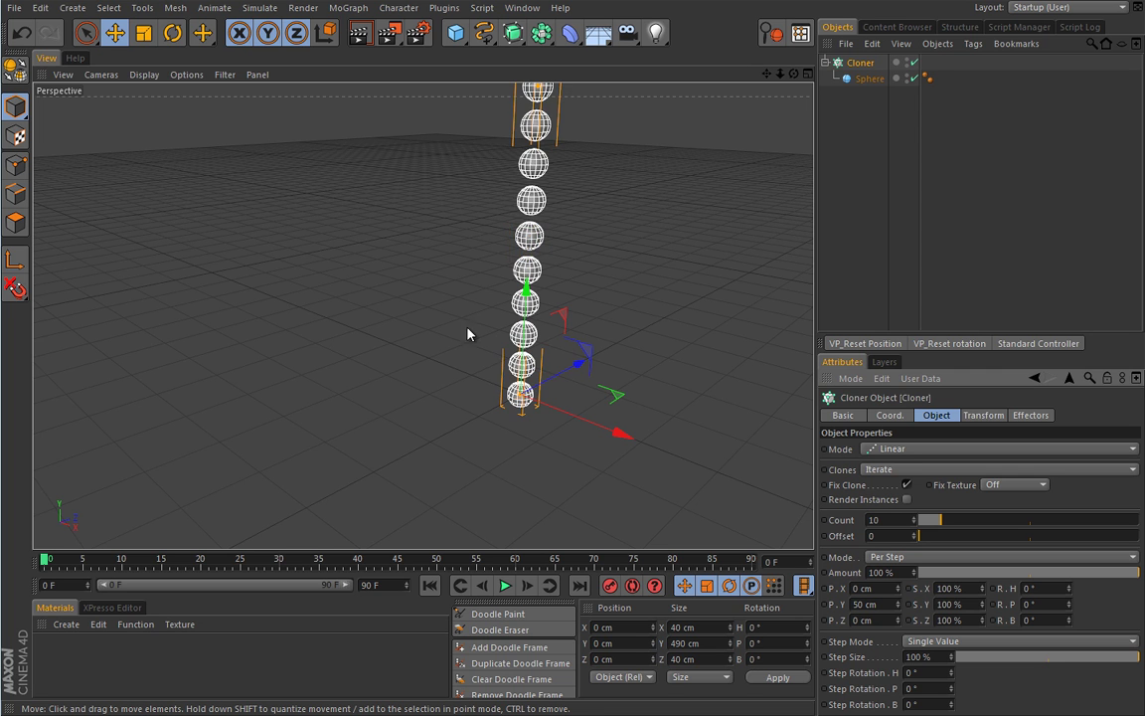
key(h)
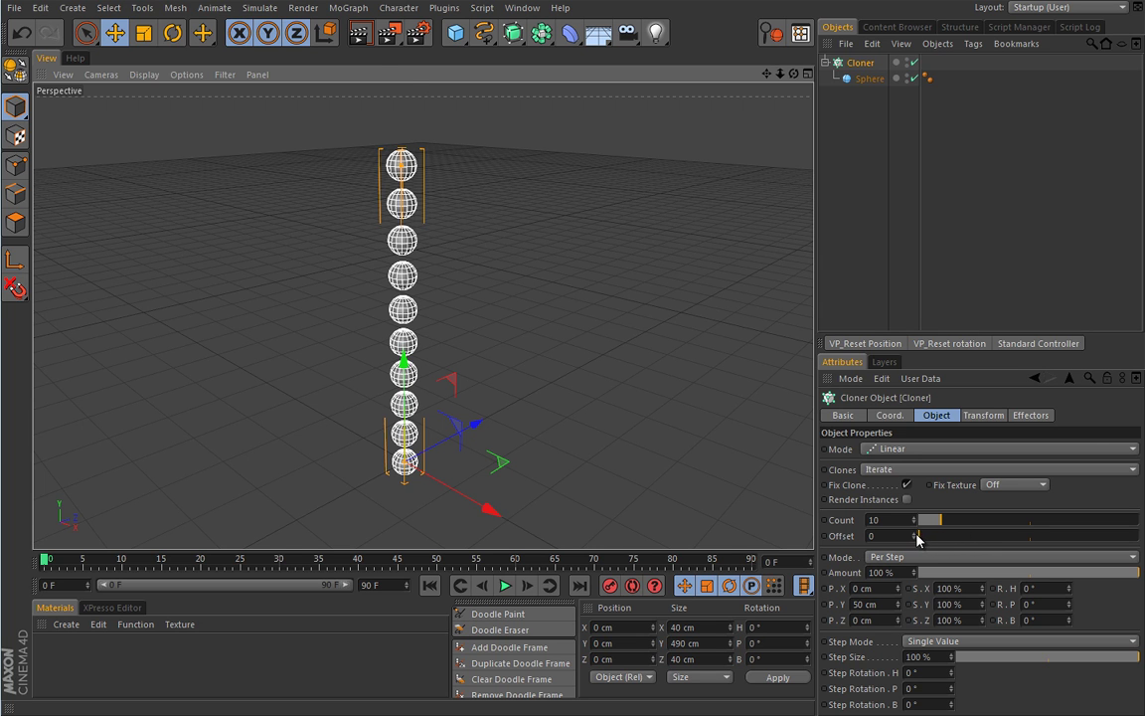
Step: Try different Offset values on the Cloner and return the offset to 0
mouse_move(923, 537)
mouse_down()
mouse_move(935, 540)
mouse_move(918, 540)
mouse_up()
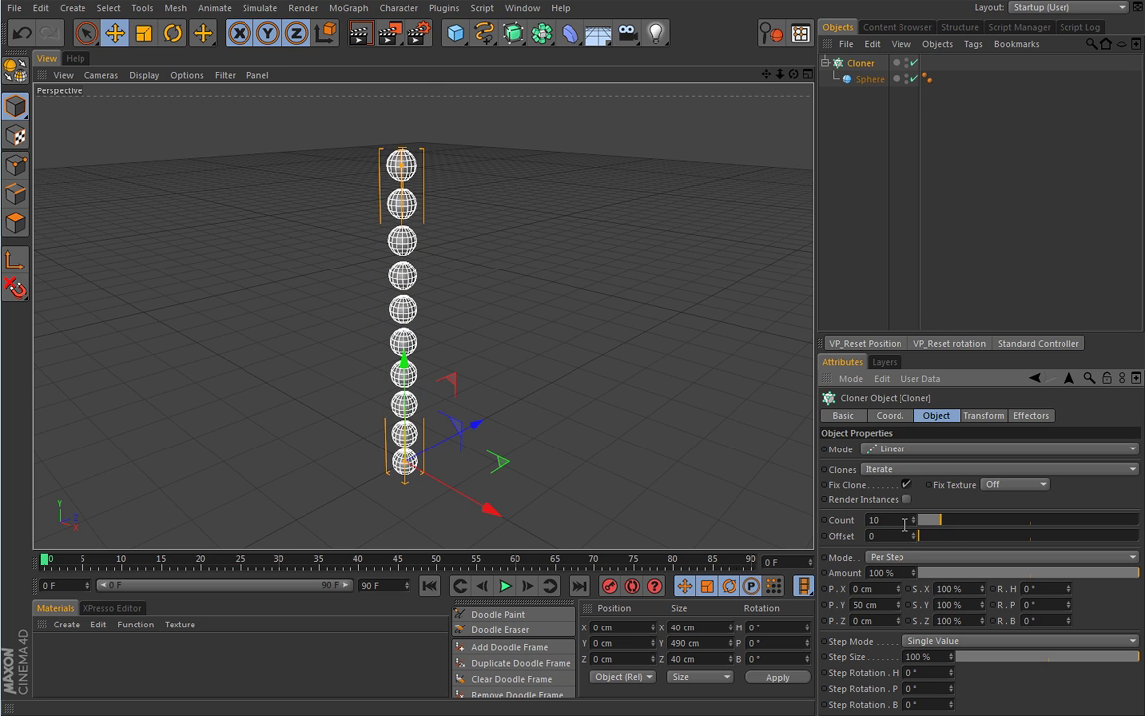
drag(917, 538, 917, 539)
mouse_move(494, 460)
alt+mouse_down()
mouse_move(503, 396)
mouse_move(530, 423)
alt+mouse_up()
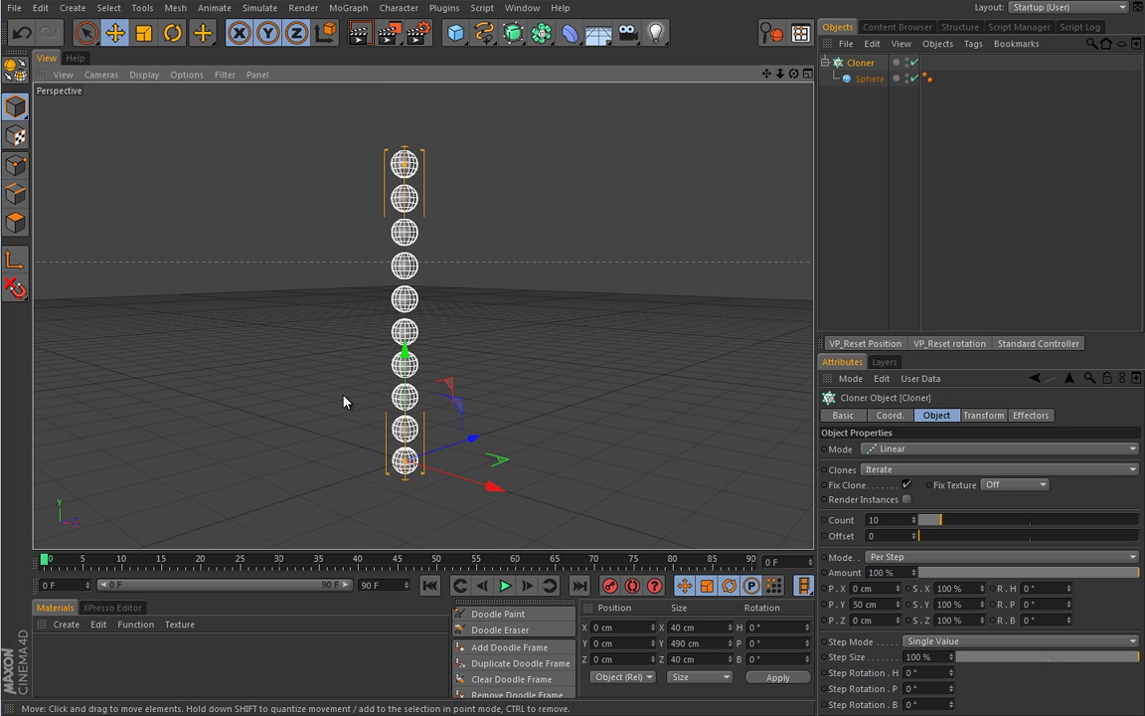
Step: Set the radius of the cloned sphere to 10 cm
click(872, 79)
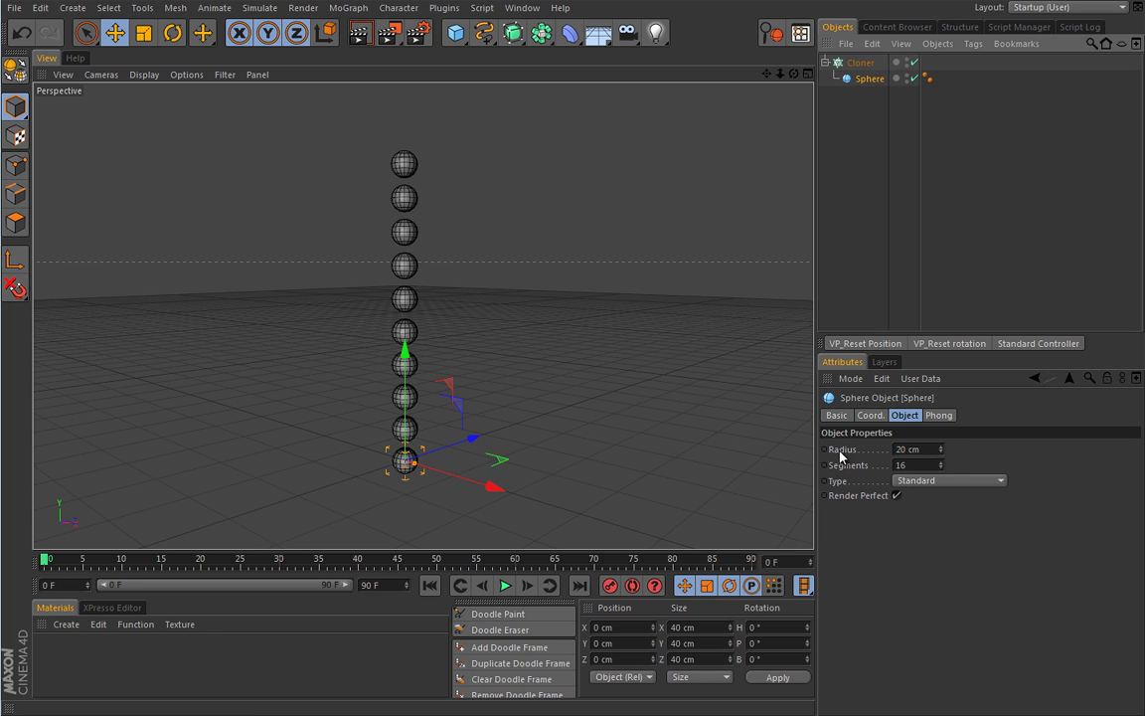
click(914, 448)
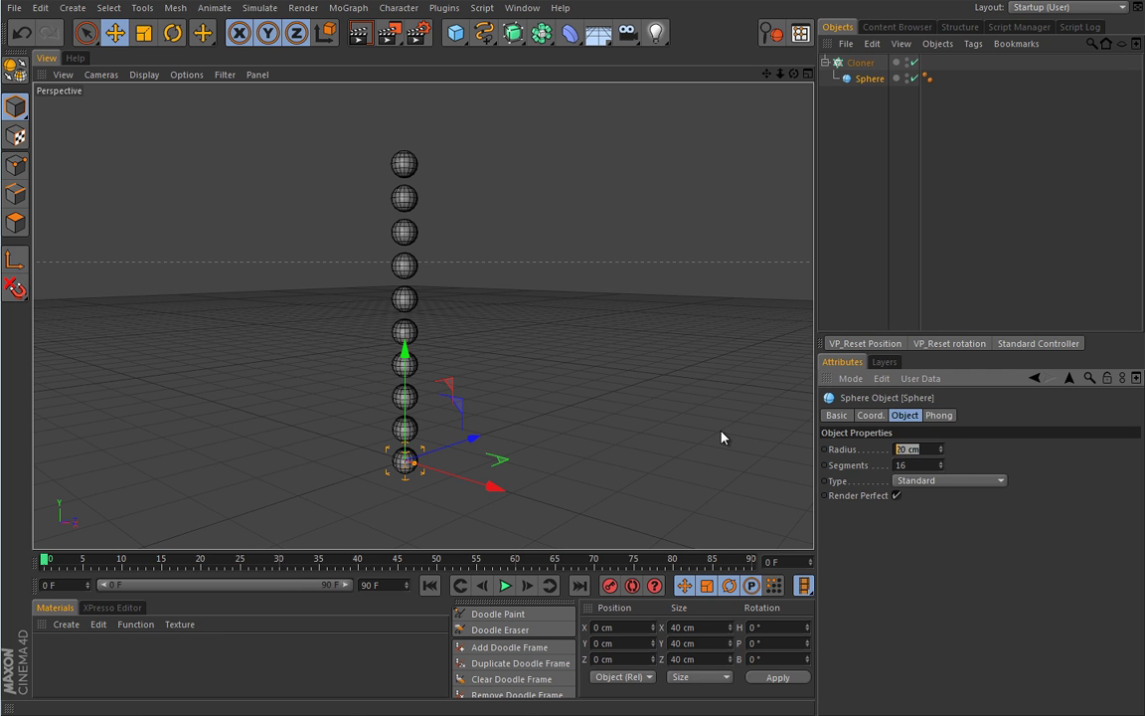
text(10)
key(Return)
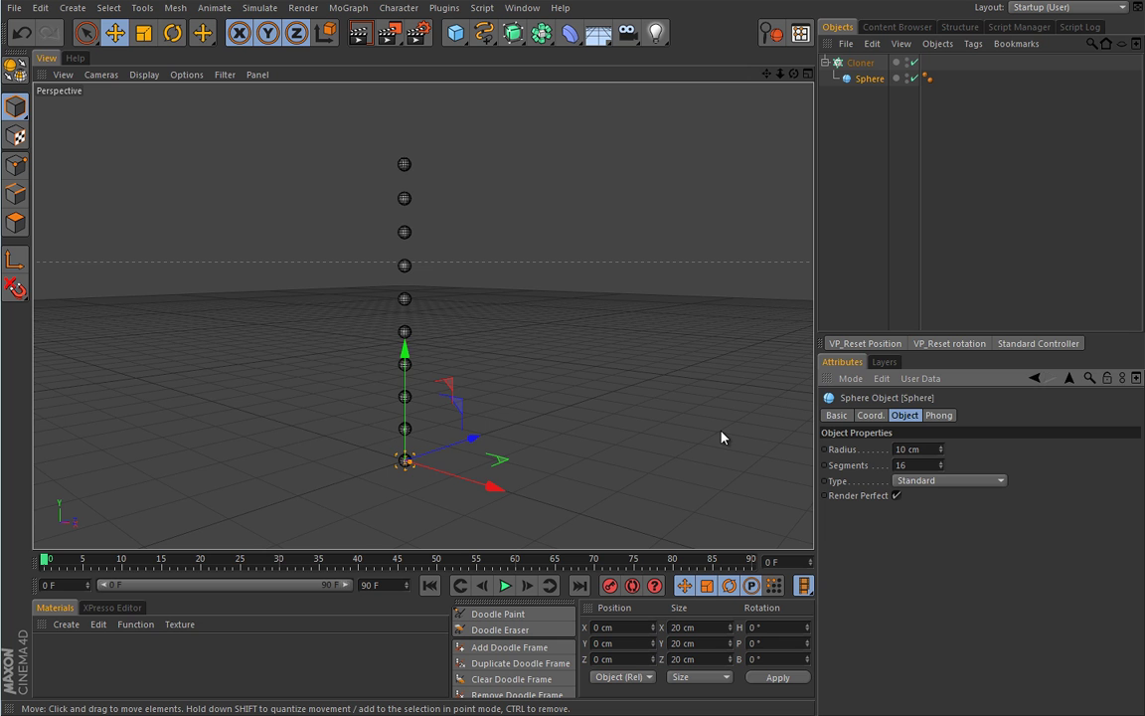
alt+drag(462, 317, 398, 469)
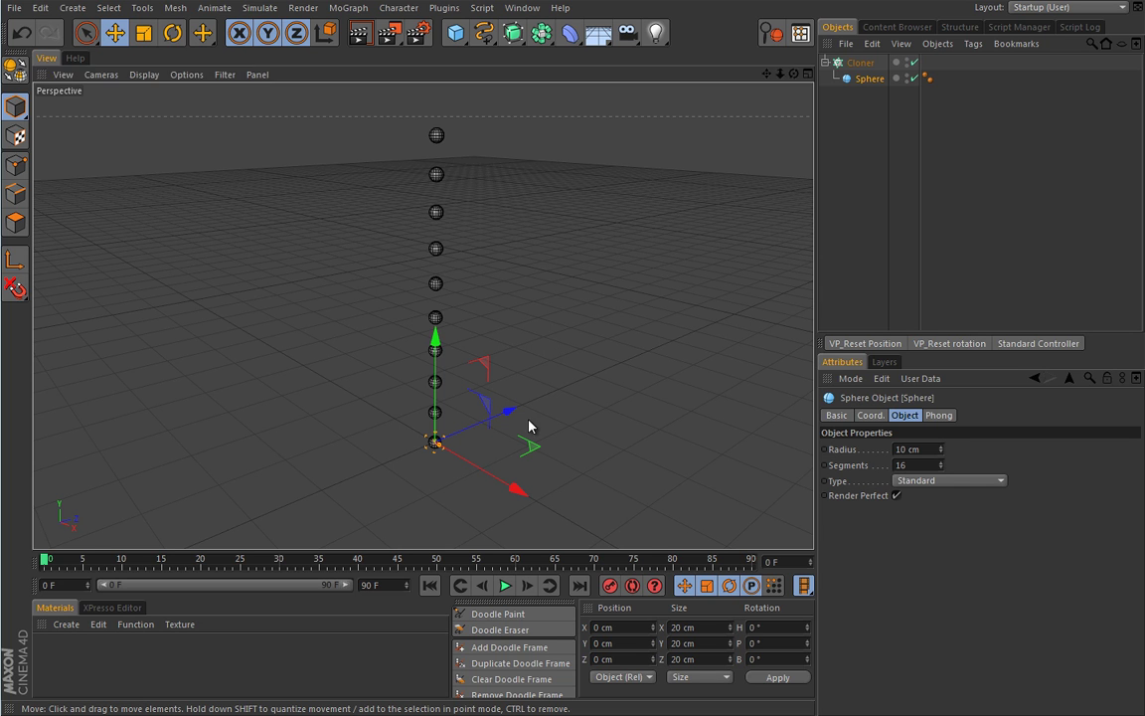
Step: Test the Cloner's Offset again with the smaller spheres and reset it to 0
click(861, 62)
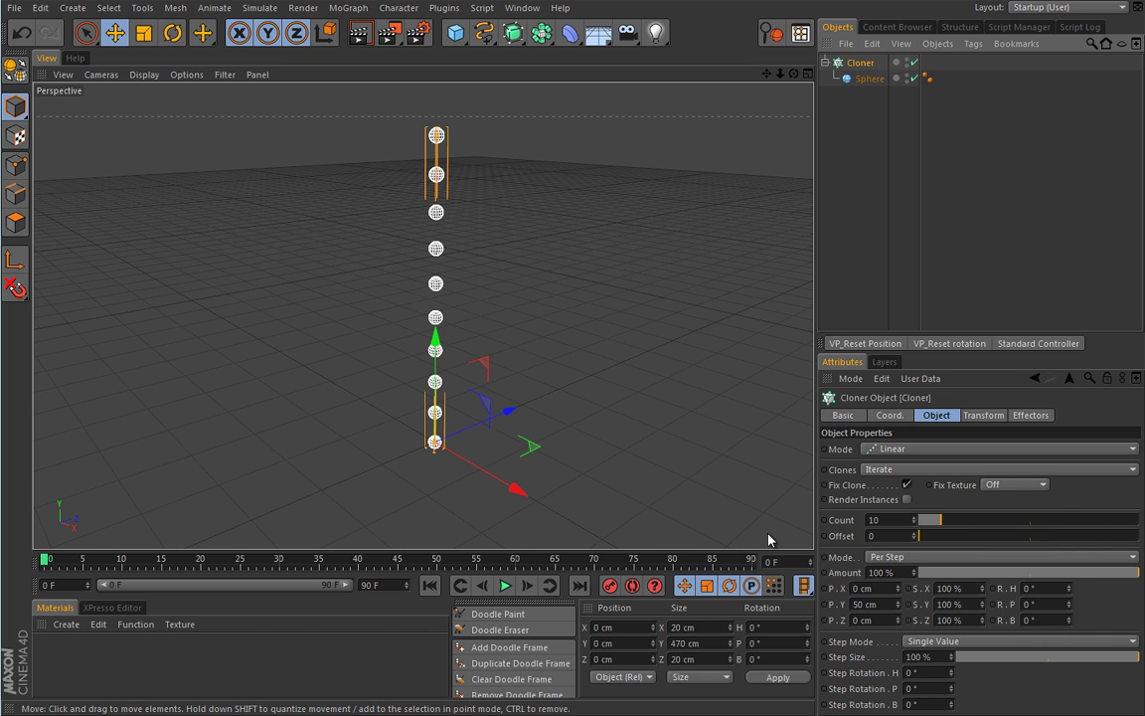
drag(934, 543, 917, 542)
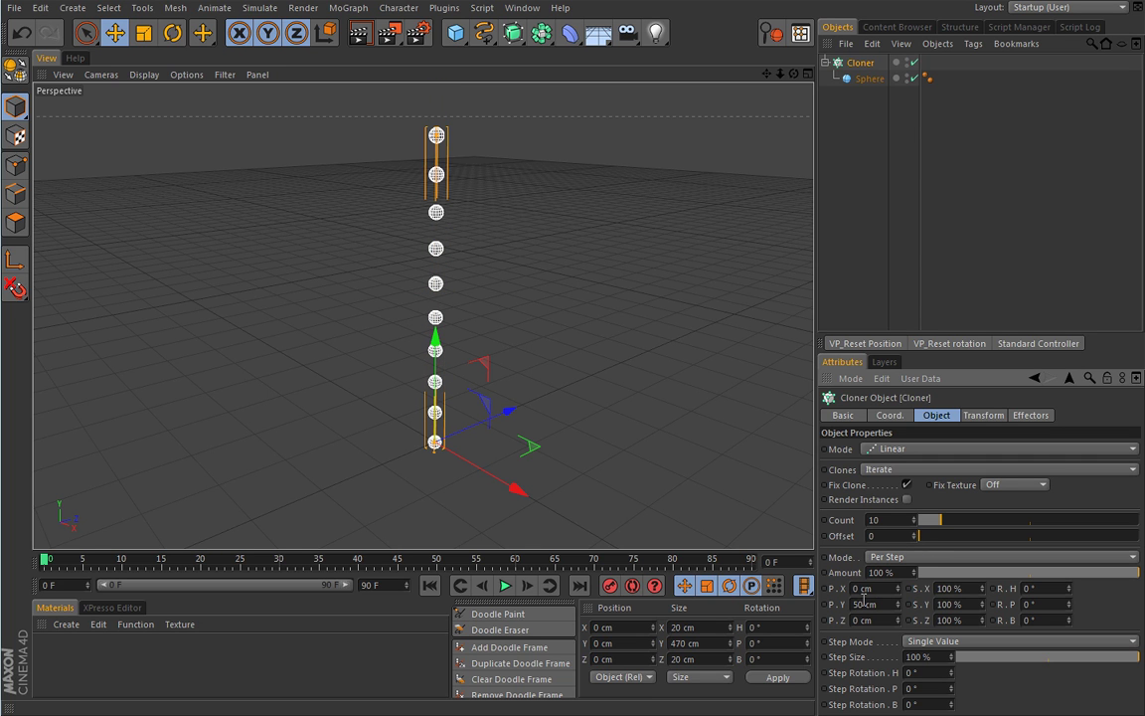
alt+drag(559, 455, 573, 425)
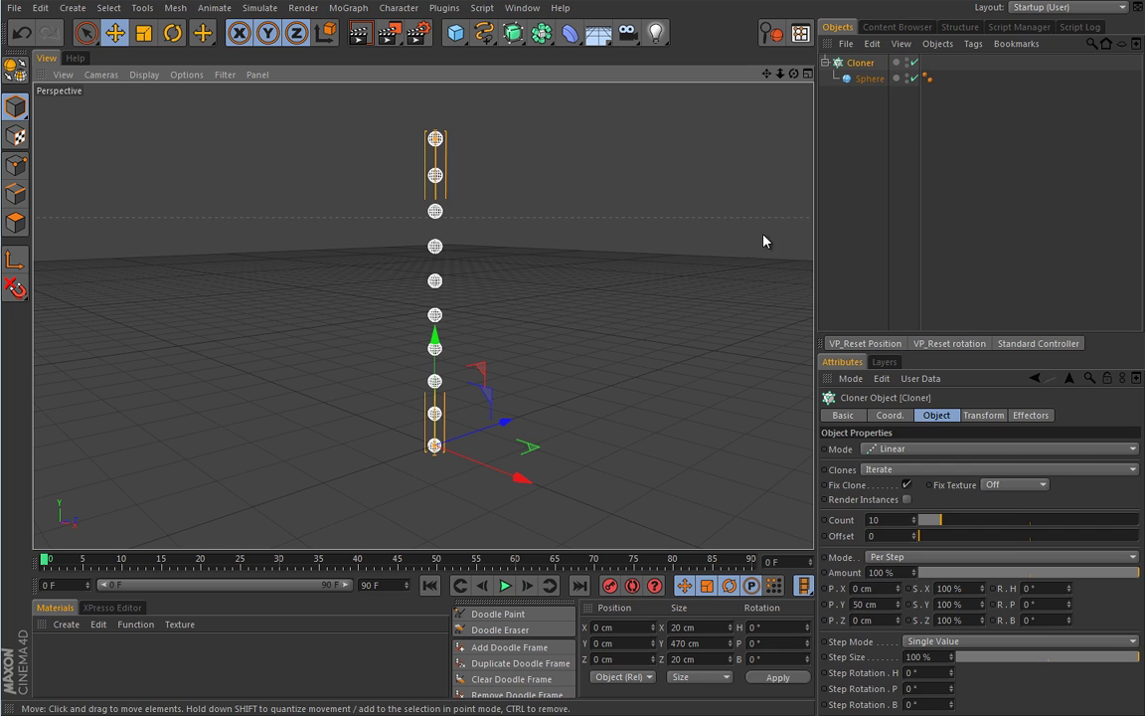
Step: Check the sphere's radius and inspect the spacing between the lowest clones up close
click(870, 78)
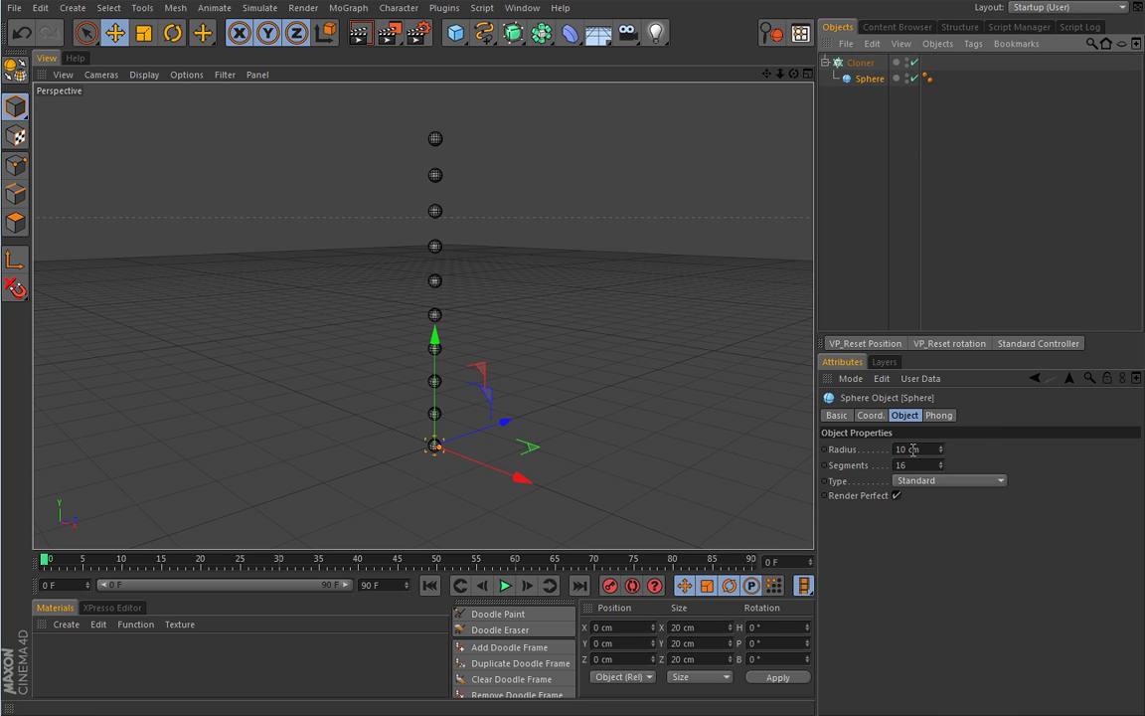
click(860, 62)
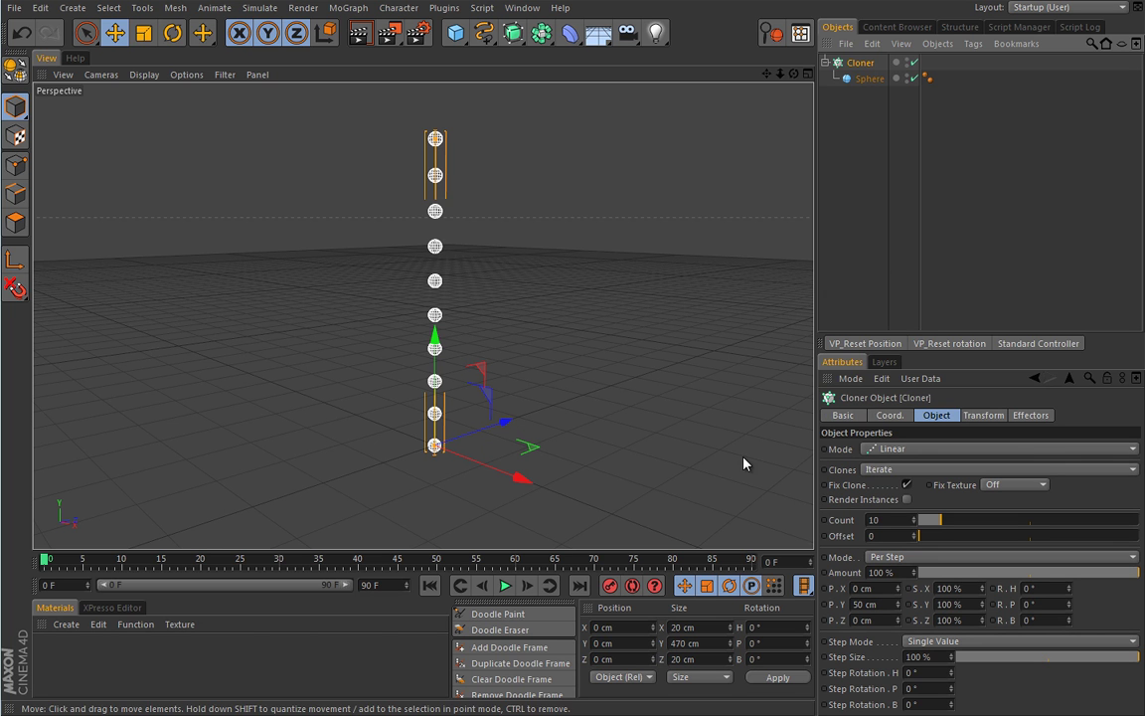
scroll(435, 440, up, 5)
scroll(608, 406, up, 2)
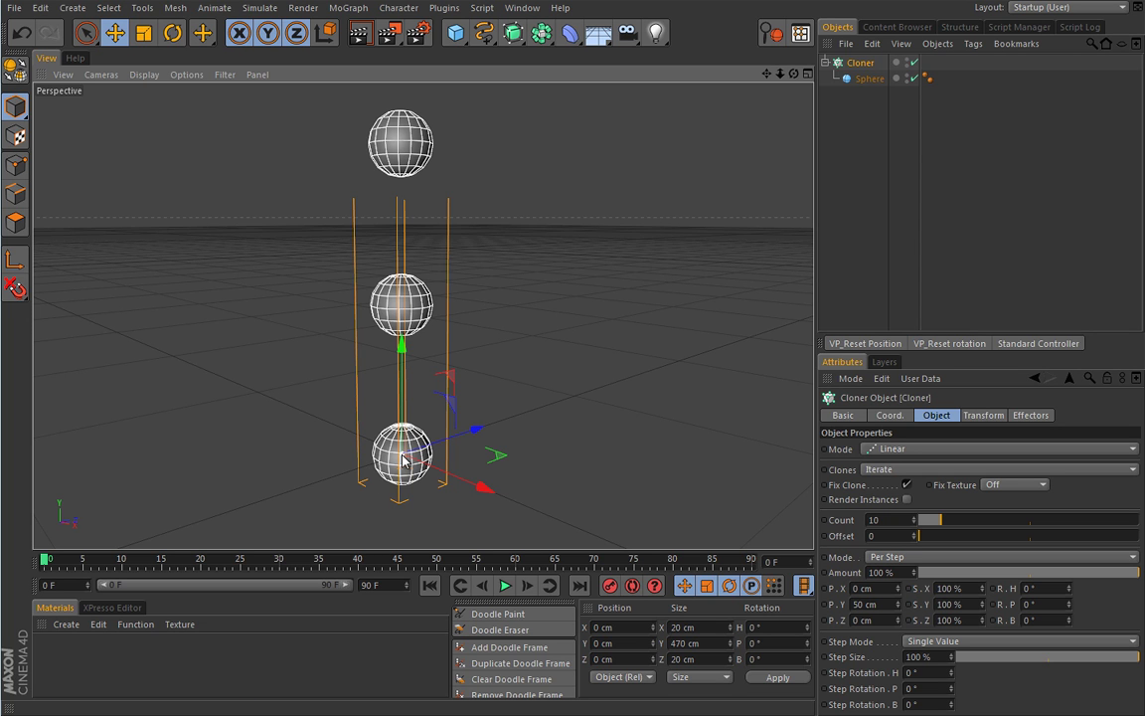
Step: Mark the lowest sphere with Doodle Paint and delete the doodle object
click(494, 614)
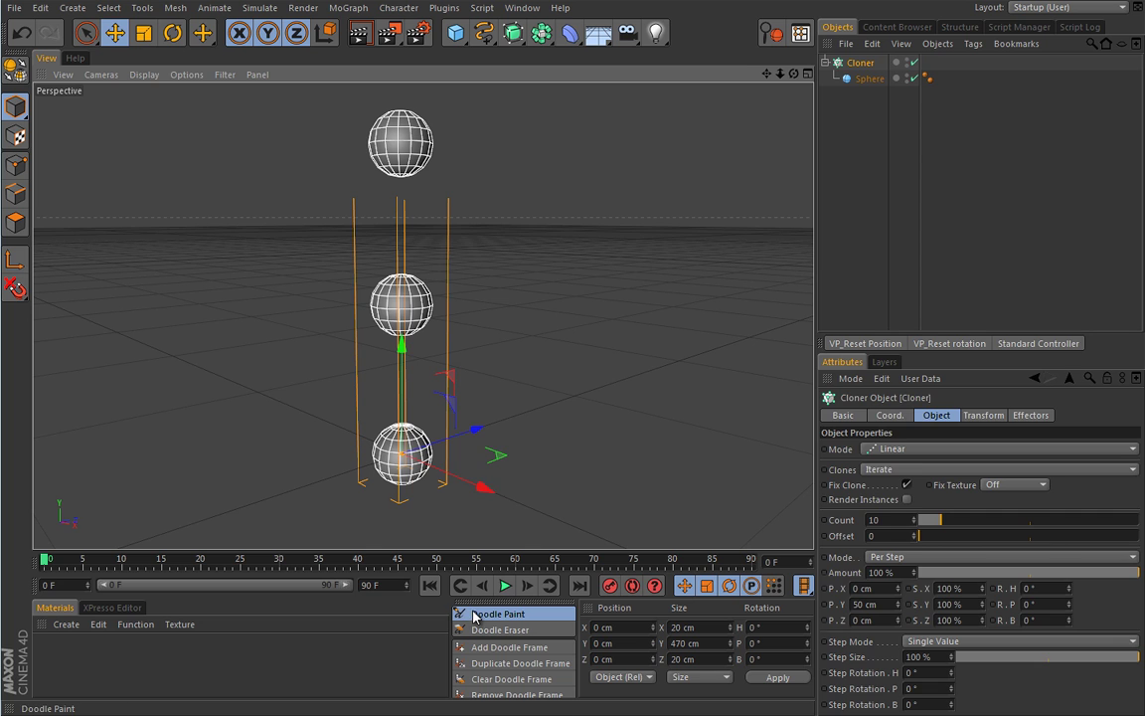
click(403, 459)
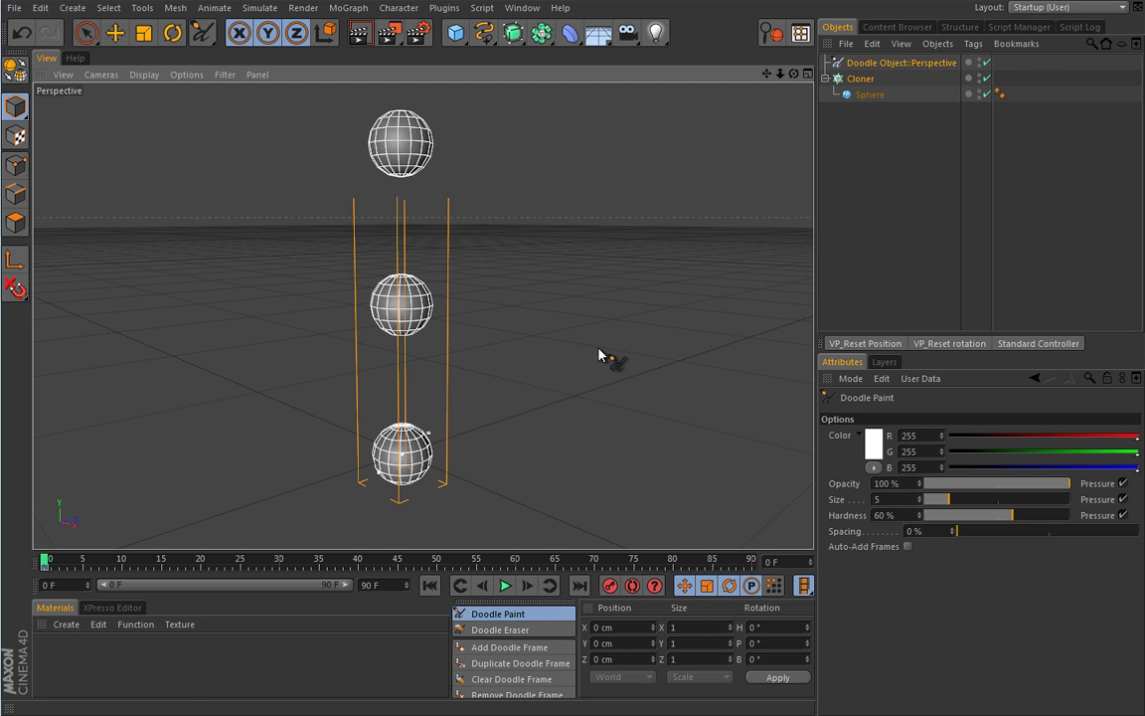
click(919, 67)
key(Delete)
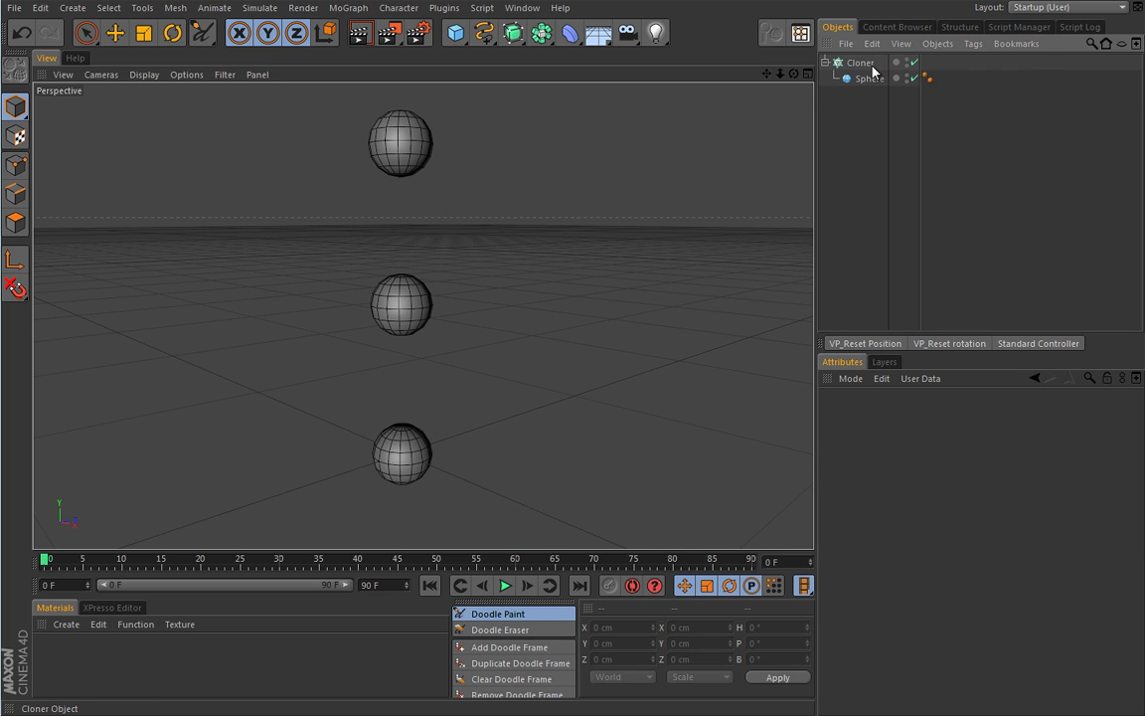
Step: Set the Cloner's per-step Y position to 20 cm and return to the Move tool
click(868, 79)
click(860, 63)
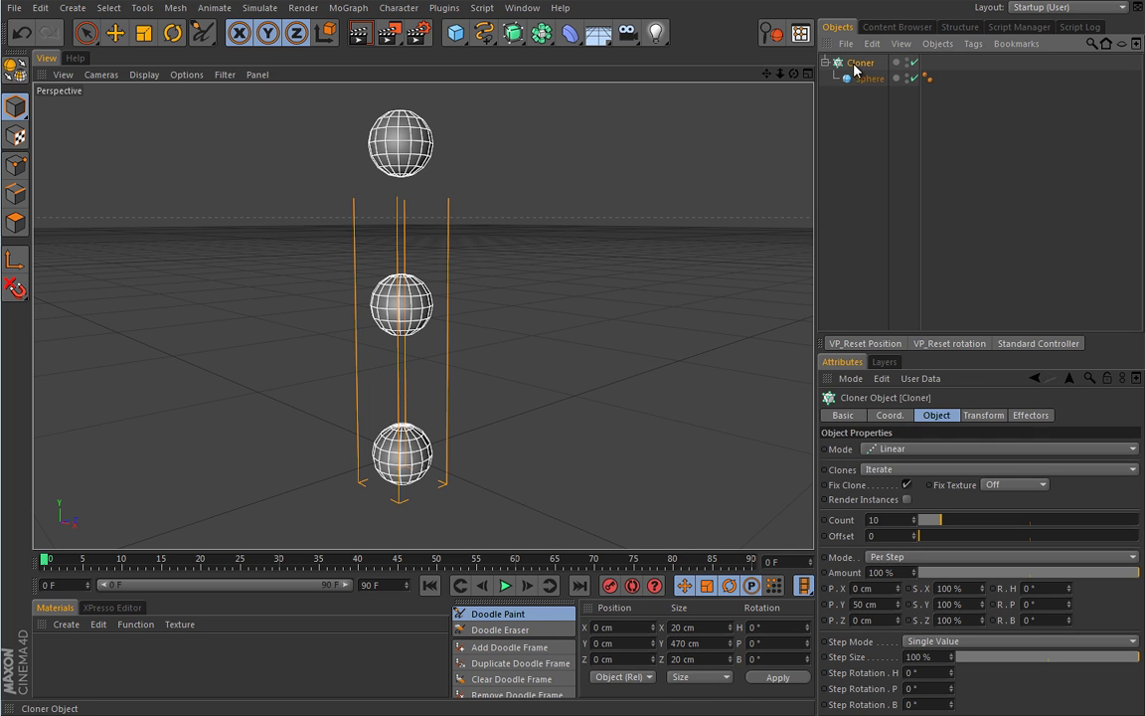
double_click(875, 604)
text(20)
key(Return)
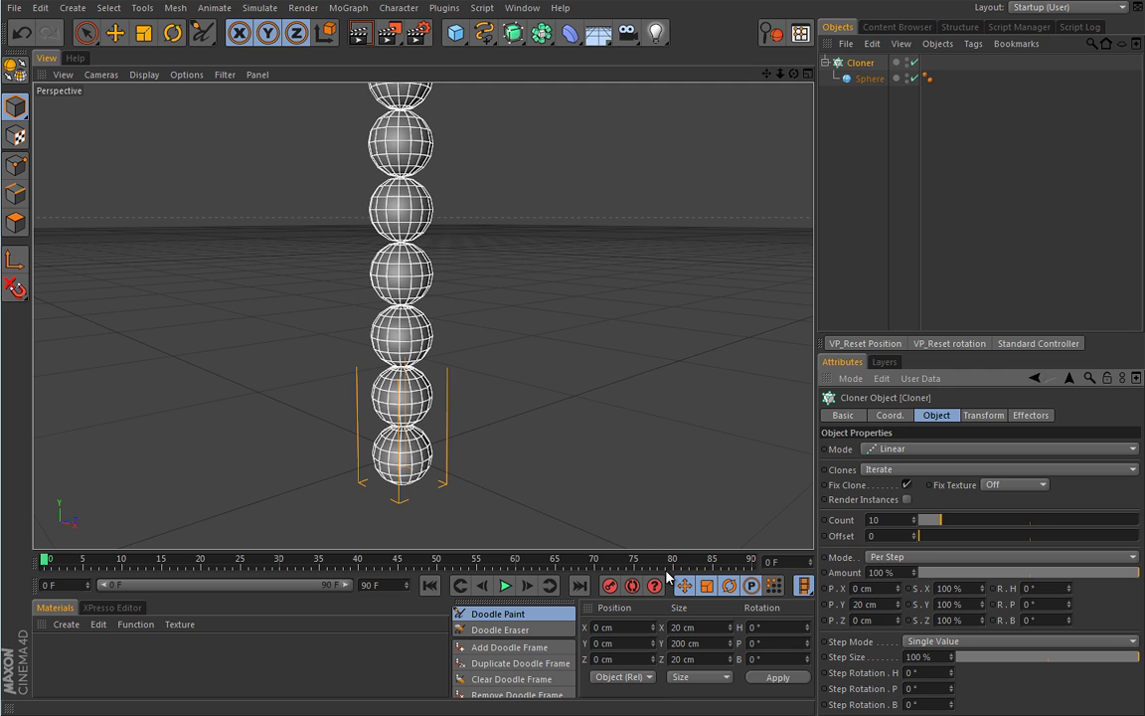
scroll(595, 327, down, 5)
scroll(423, 316, down, 1)
scroll(424, 315, up, 1)
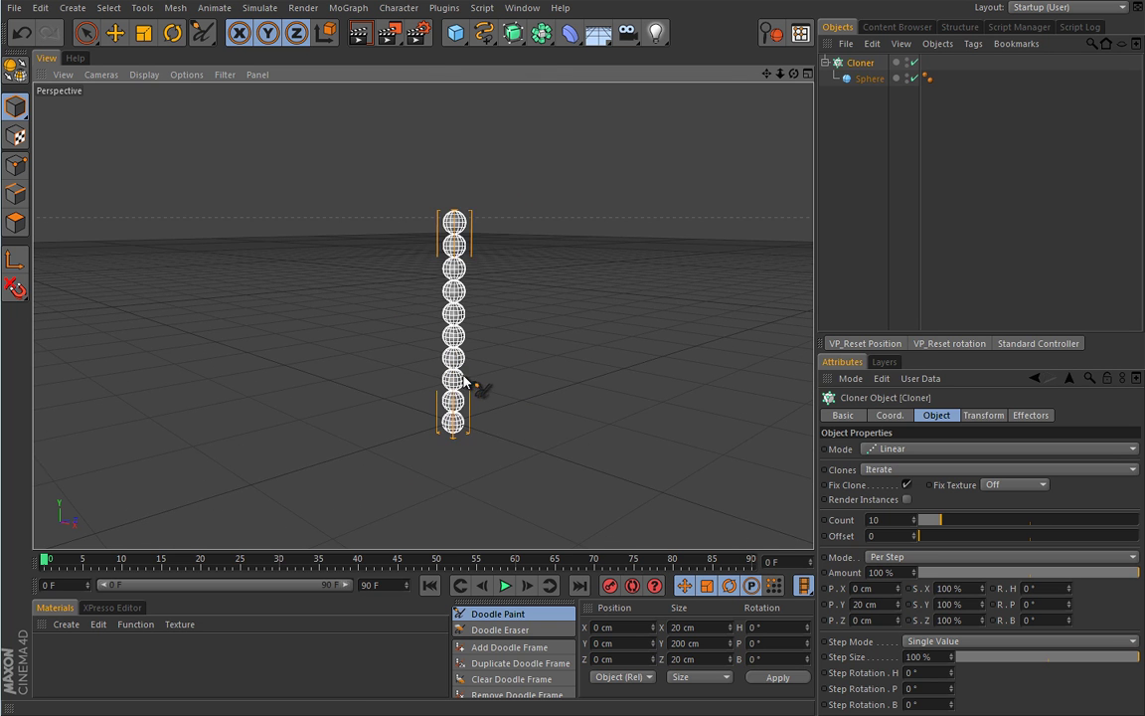
key(e)
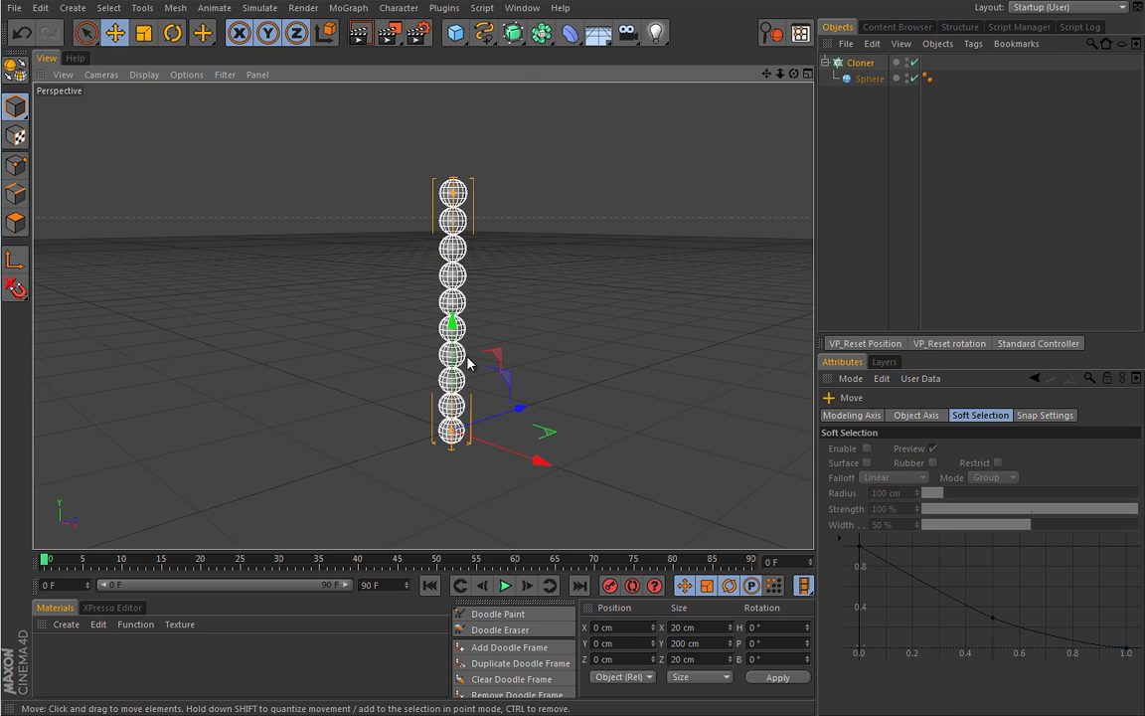
mouse_move(509, 301)
alt+middle_down()
mouse_move(478, 289)
mouse_move(481, 330)
mouse_move(498, 331)
alt+middle_up()
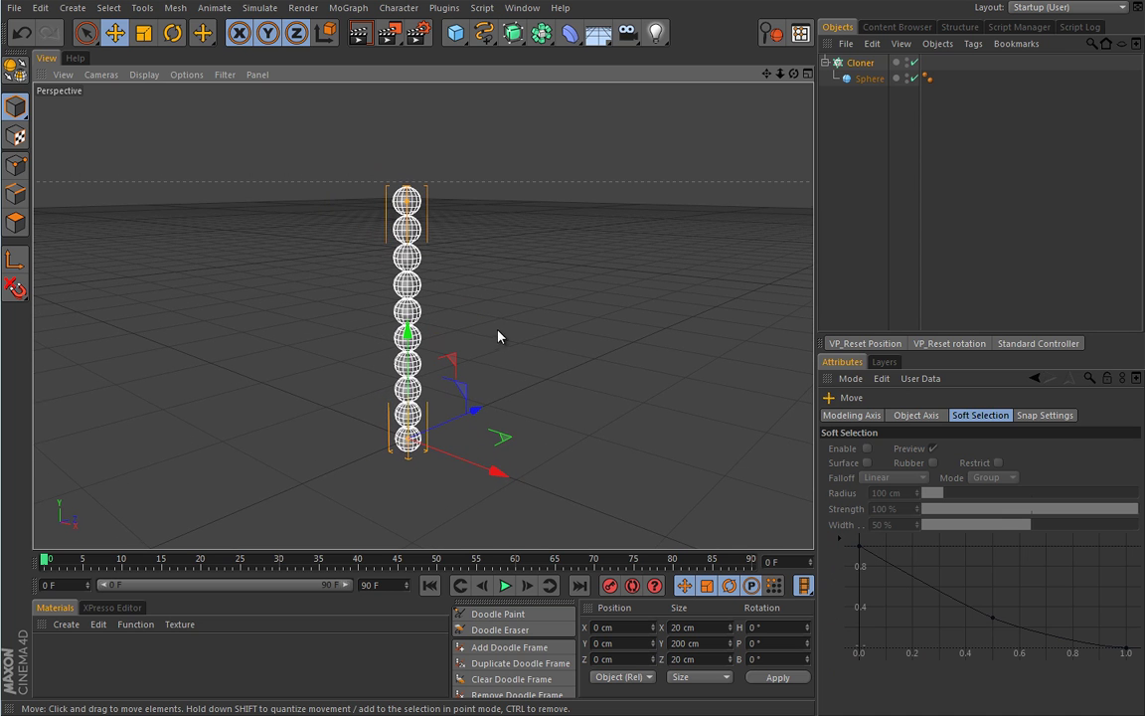
Step: Try a per-step X position of -19 cm on the Cloner and reset it to 0 cm
click(859, 62)
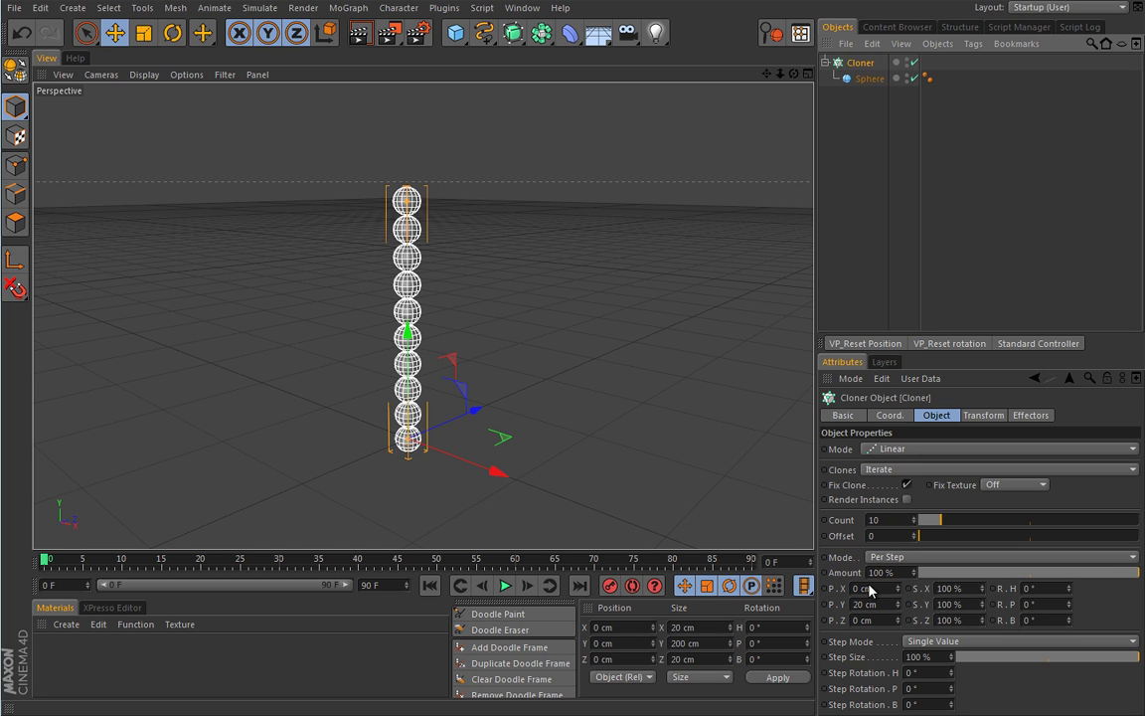
drag(901, 593, 902, 574)
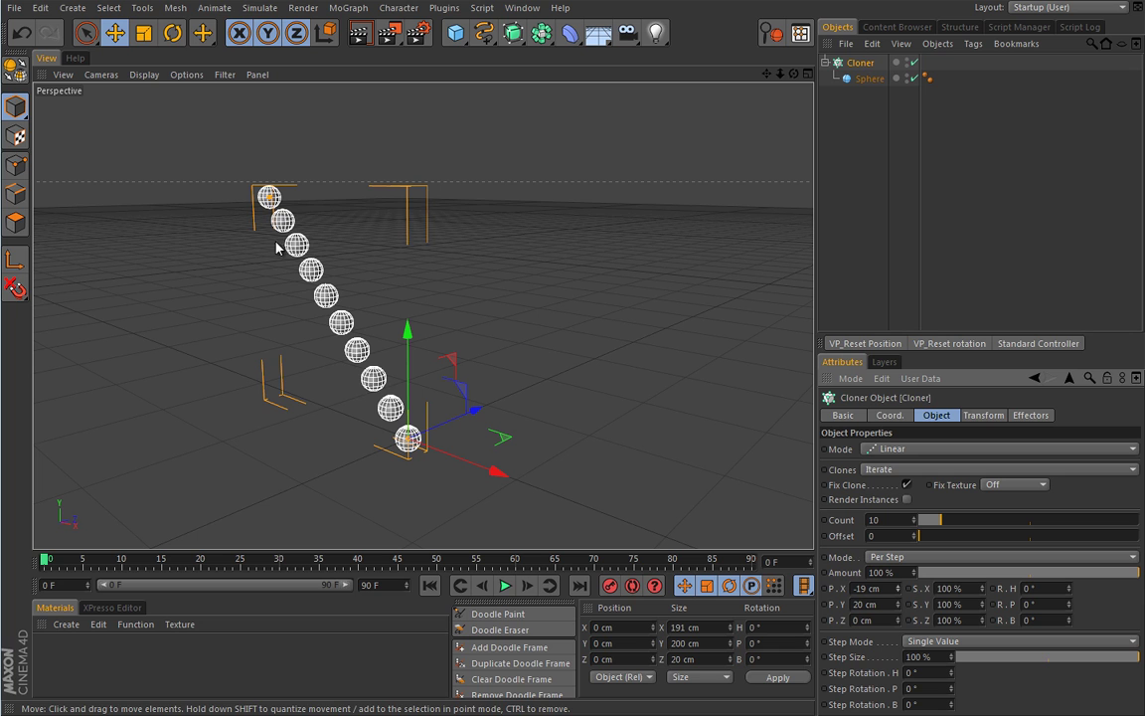
click(864, 587)
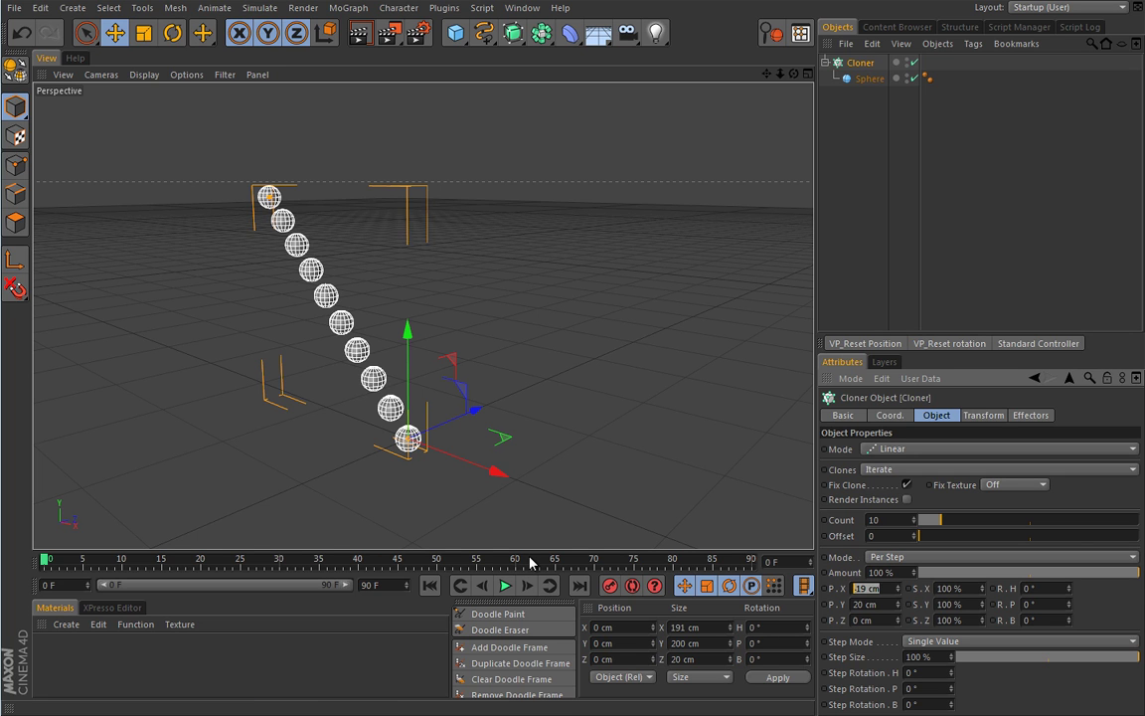
text(0)
key(Return)
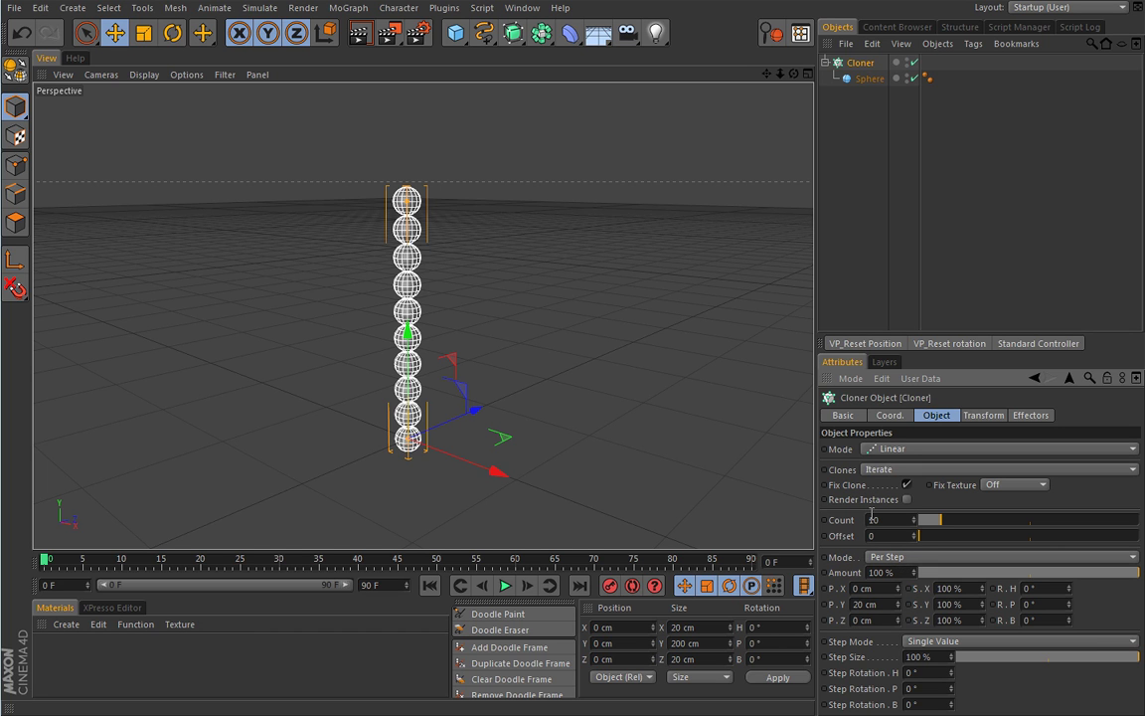
Step: Raise the Cloner's clone count to 16
drag(939, 520, 952, 525)
alt+middle_drag(553, 377, 595, 406)
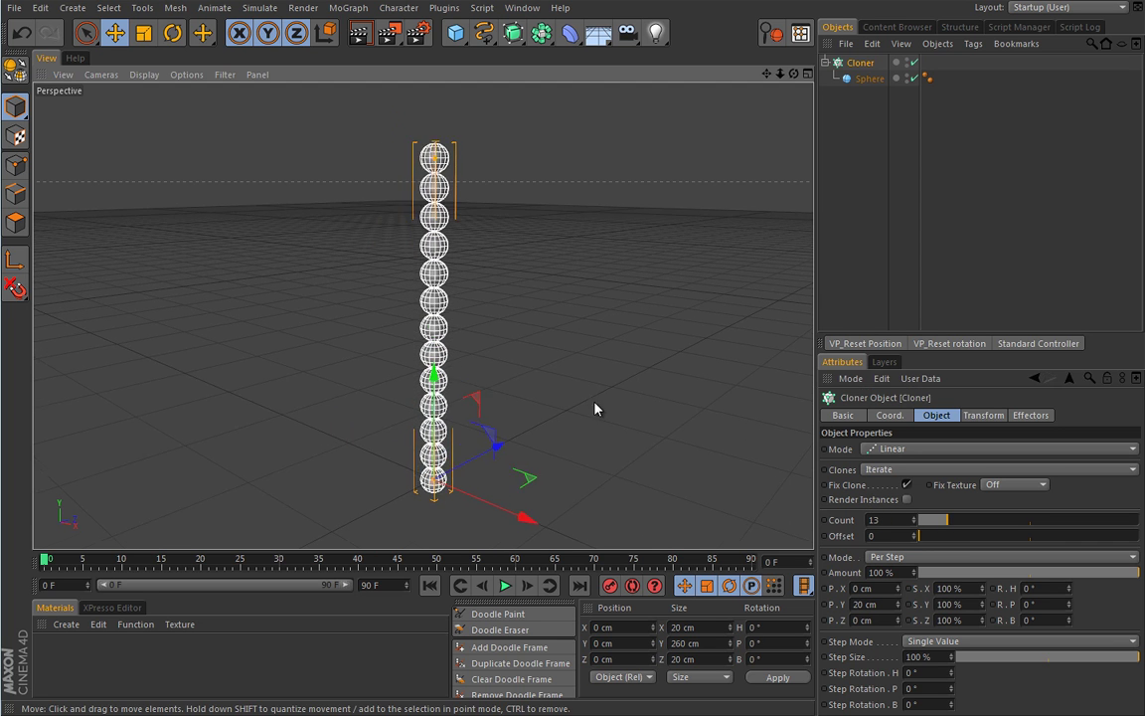
drag(952, 525, 954, 524)
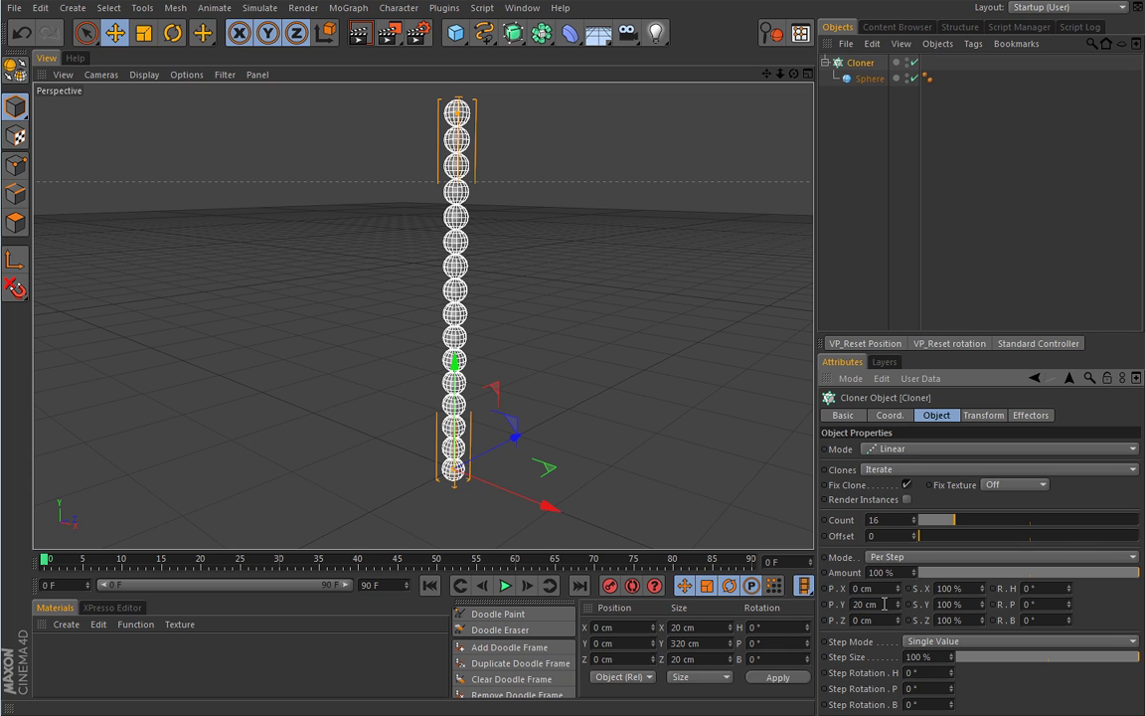
Step: Activate Doodle Paint and set its colour to red (R 255, G 0, B 46)
click(511, 614)
click(872, 457)
click(792, 484)
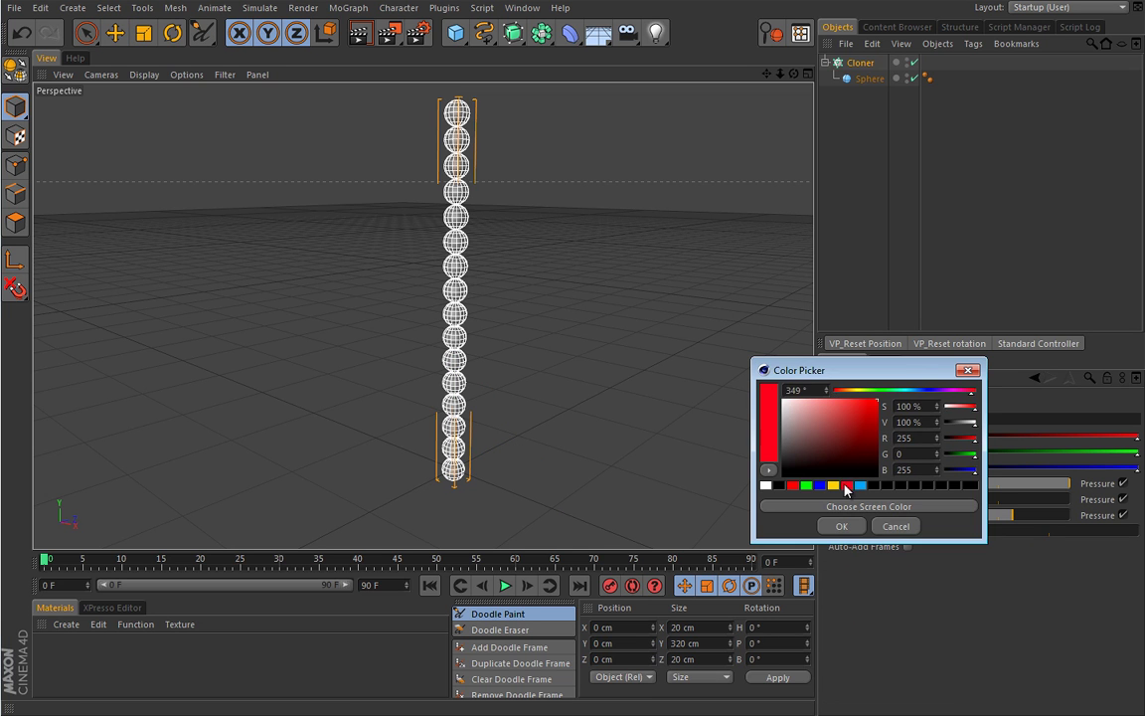
click(841, 526)
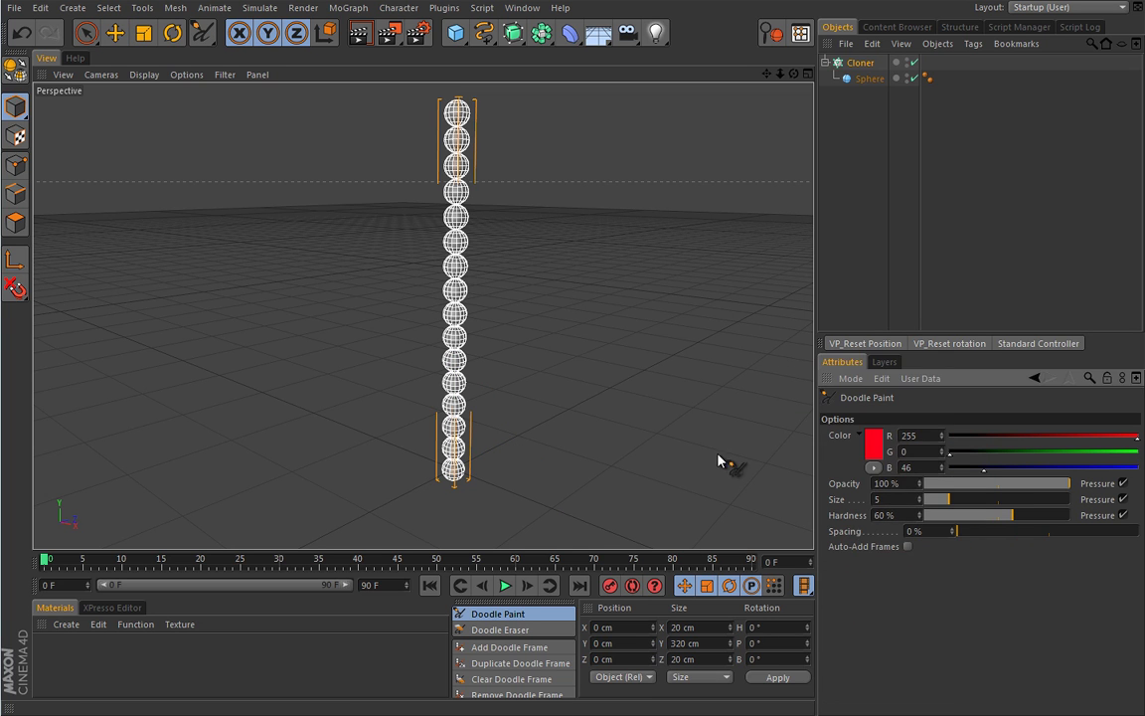
Step: Mark the three lowest spheres with red doodle dots and delete the doodle object
click(457, 473)
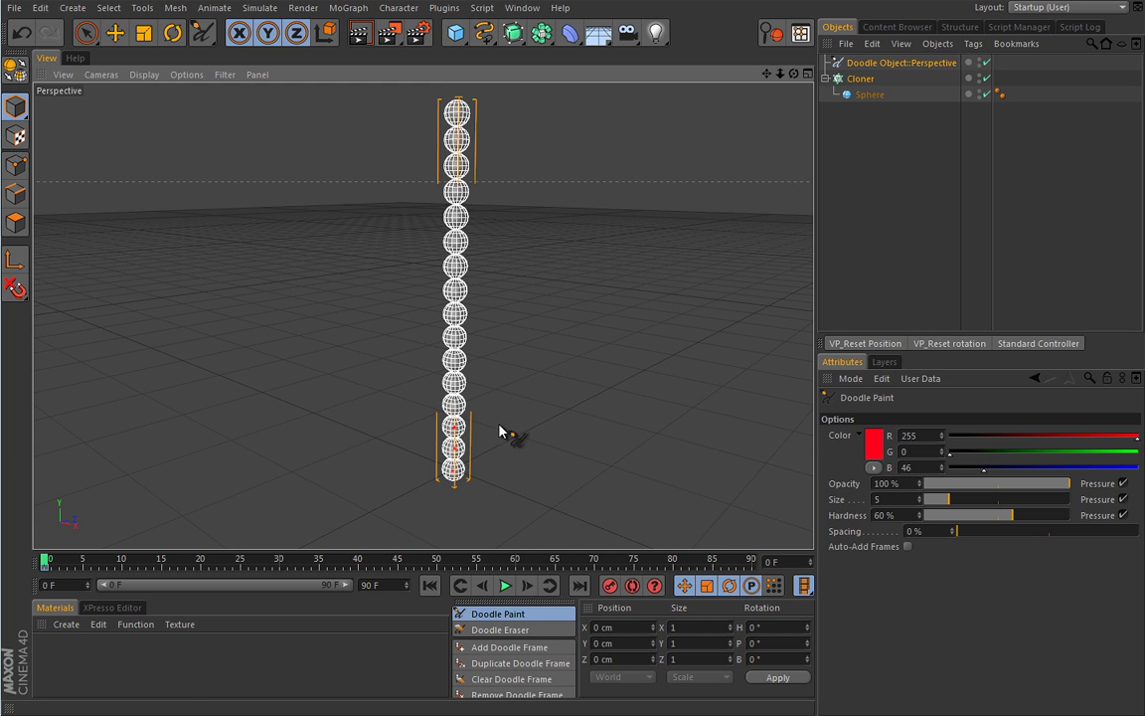
click(882, 63)
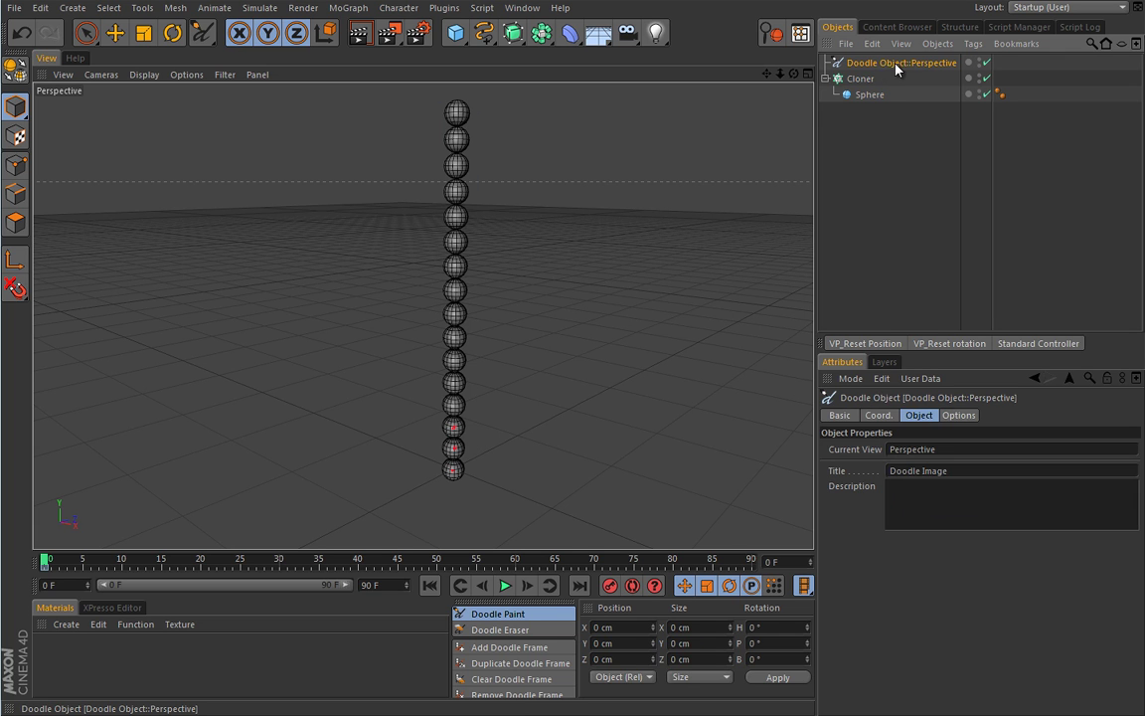
key(Delete)
Step: Set the Cloner's count to 10 and switch its step mode from Per Step to End Point
click(865, 63)
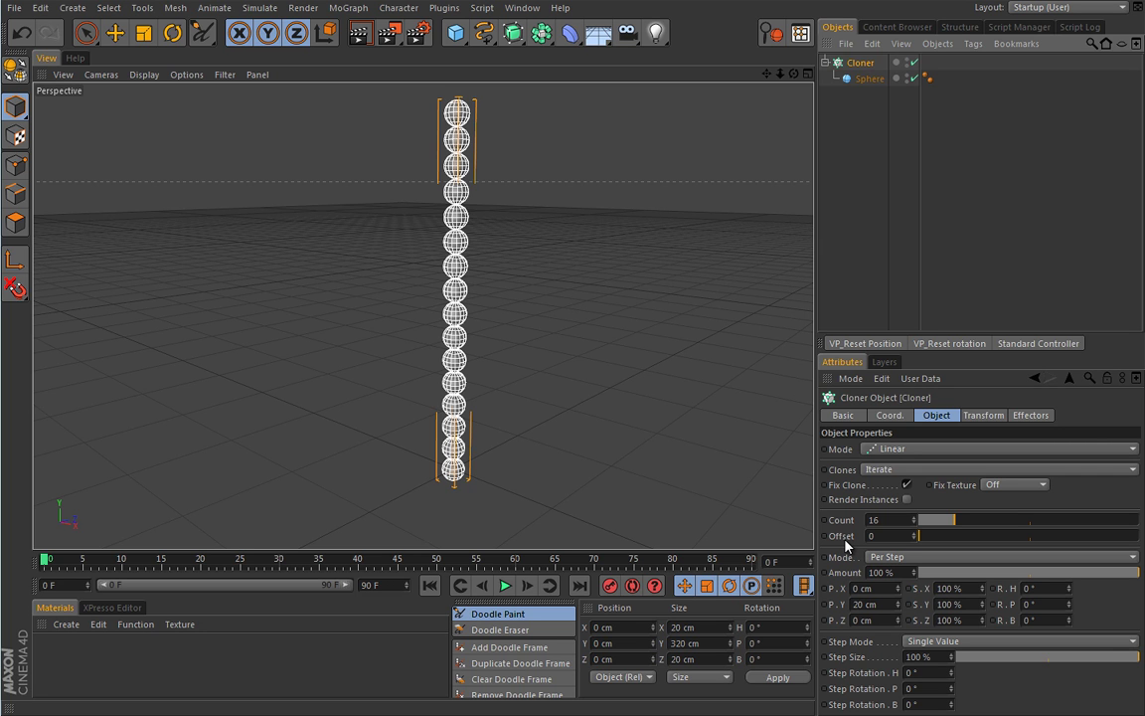
click(895, 519)
text(10)
key(Tab)
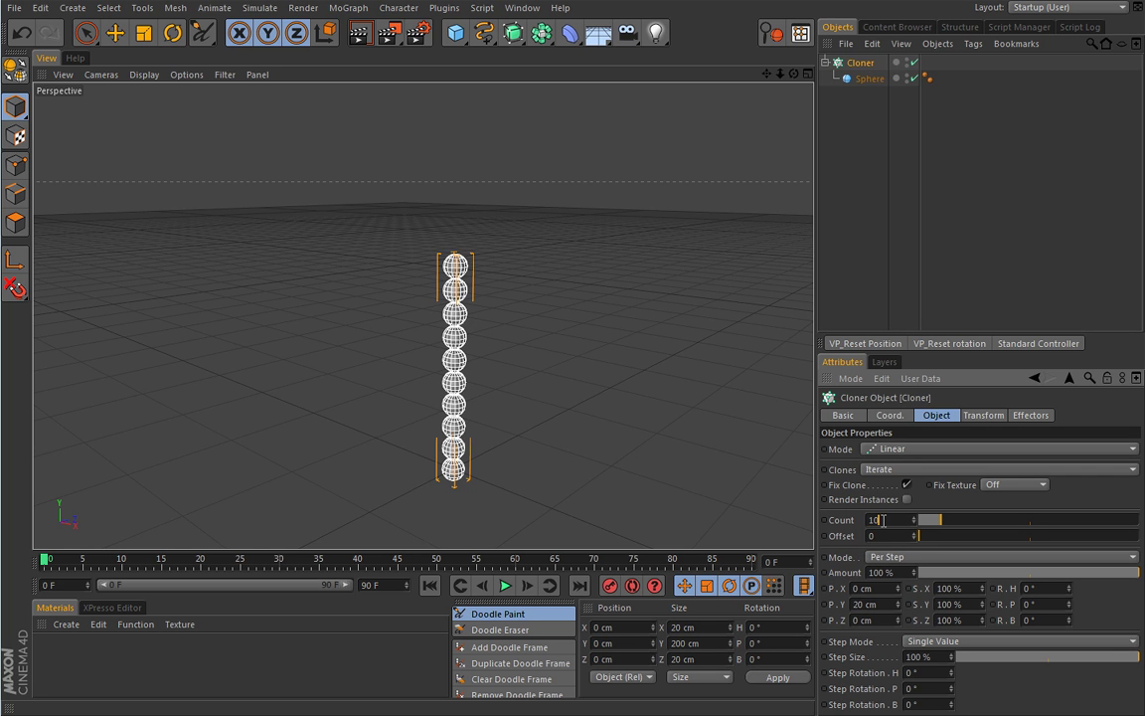
click(877, 519)
click(885, 558)
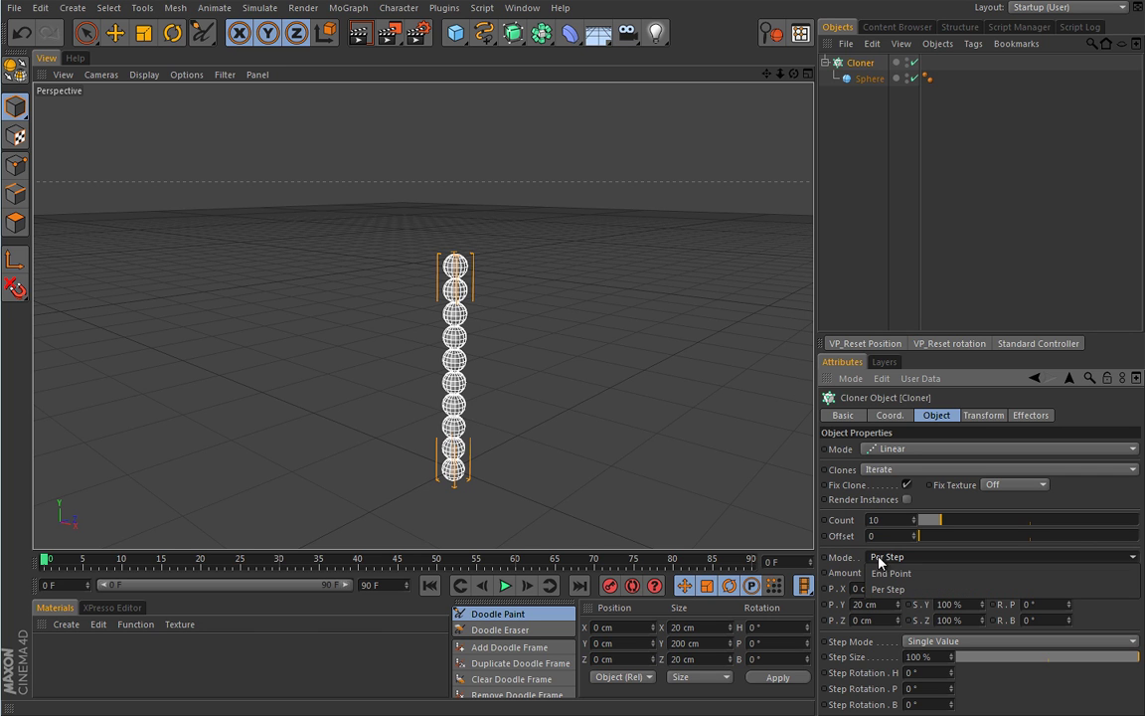
click(882, 574)
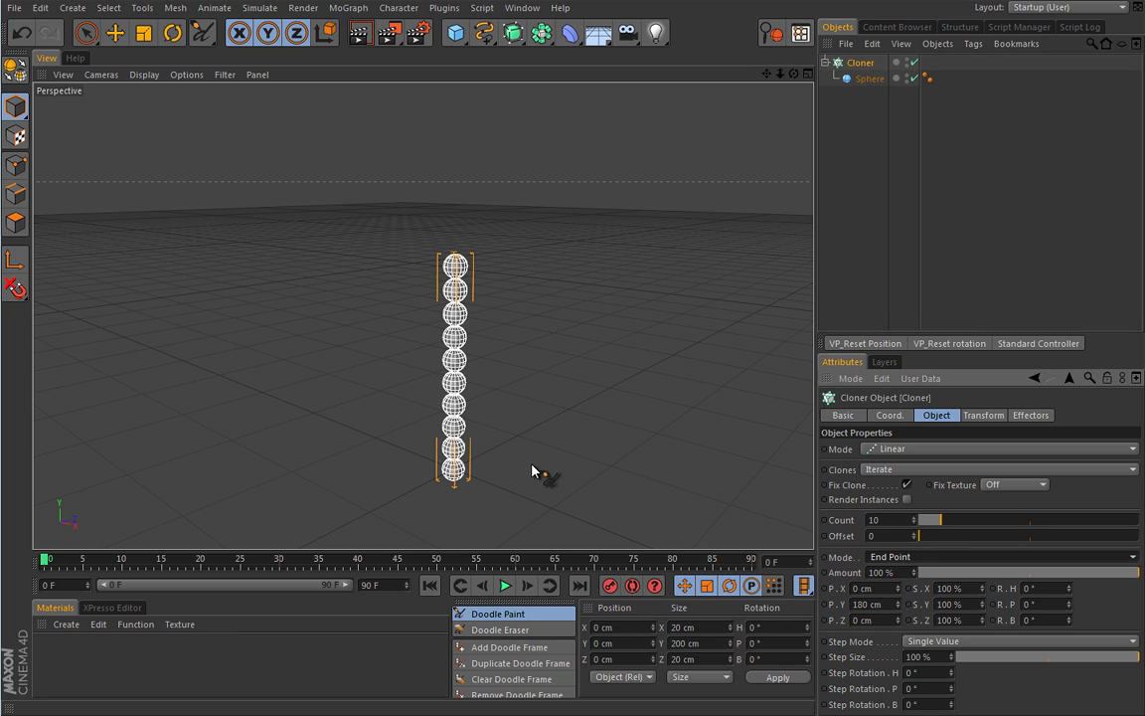
Step: Mark individual clones with doodle dots beside the column and delete the doodle object
alt+drag(519, 478, 555, 429)
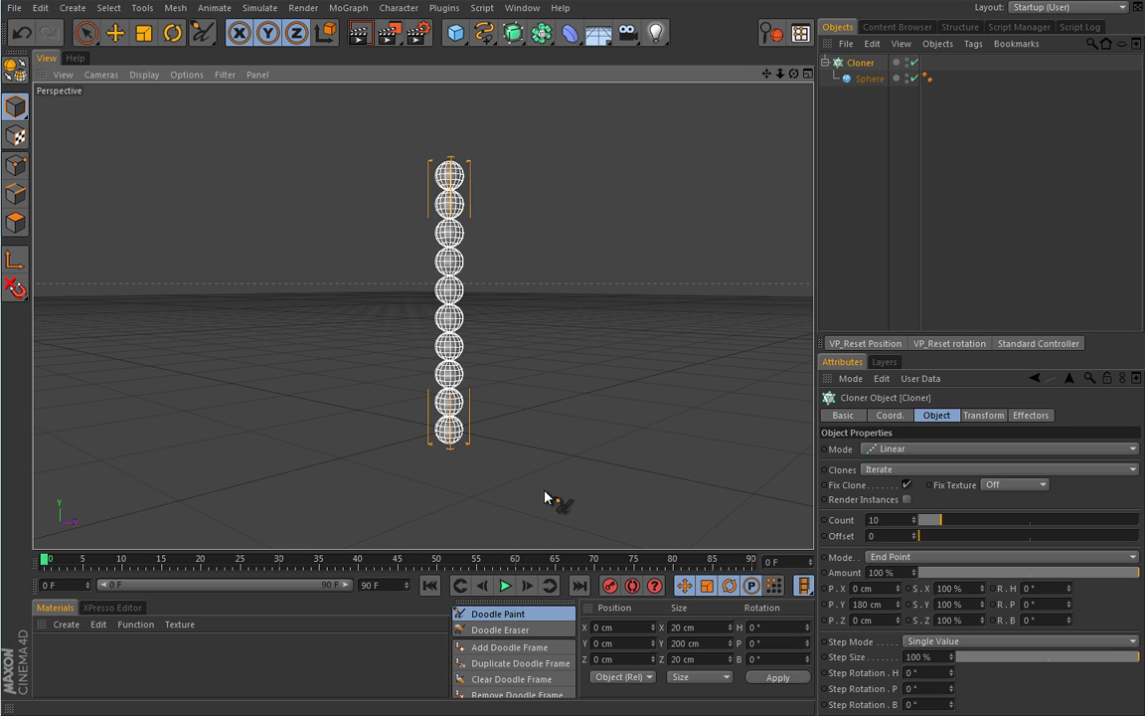
click(478, 402)
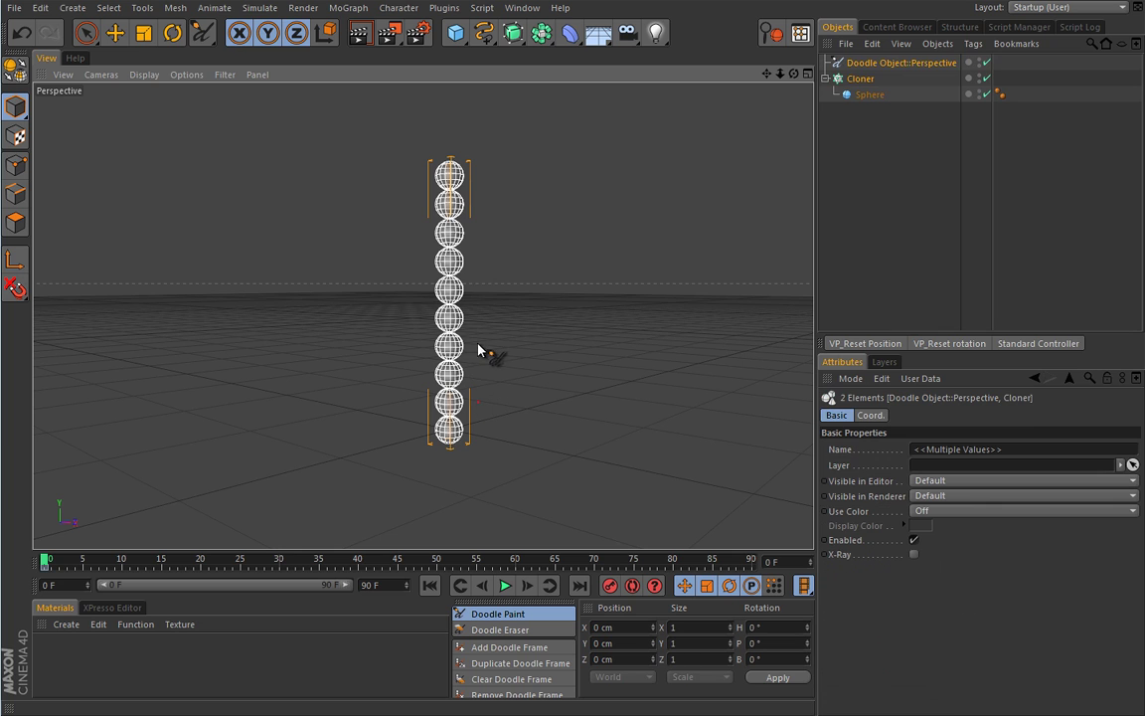
click(468, 260)
click(898, 62)
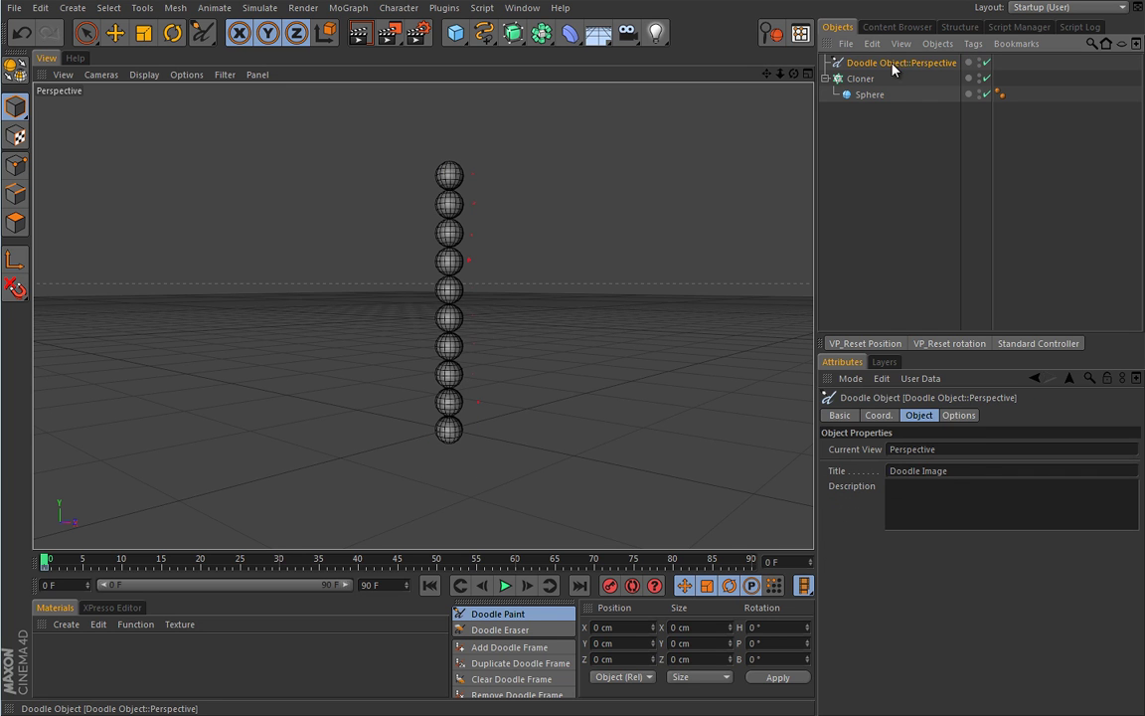
key(Delete)
Step: Mark the lowest and highest spheres with Doodle Paint and write "180 cm" beside the column
click(861, 64)
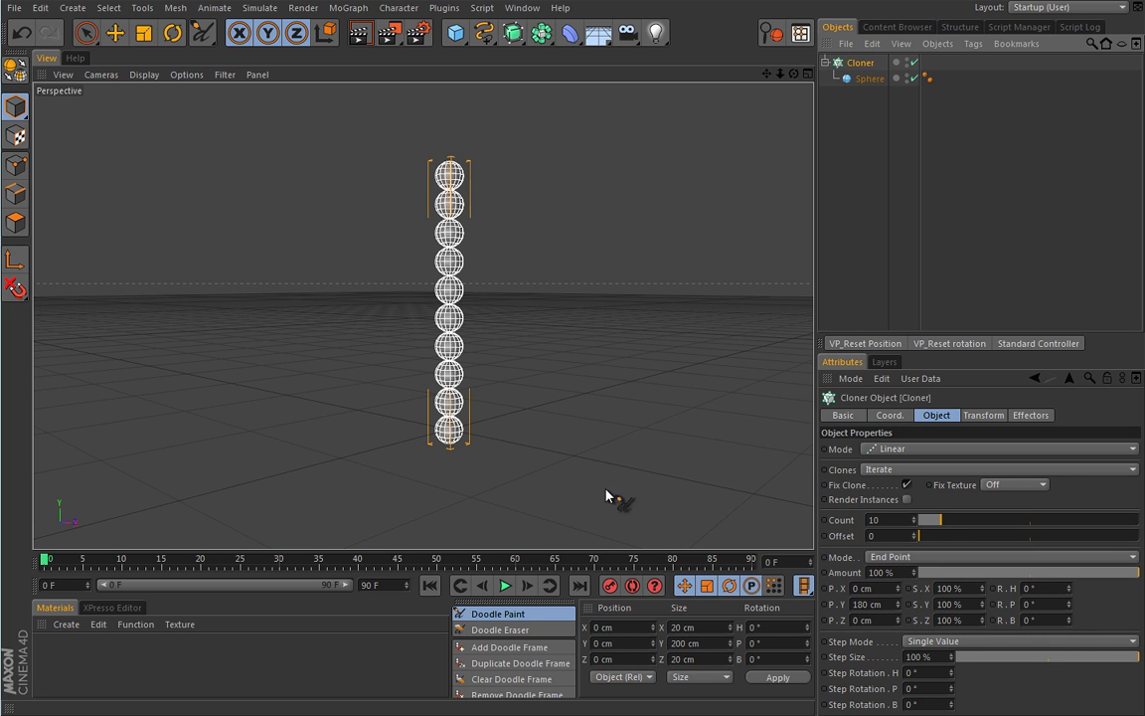
click(452, 431)
click(449, 175)
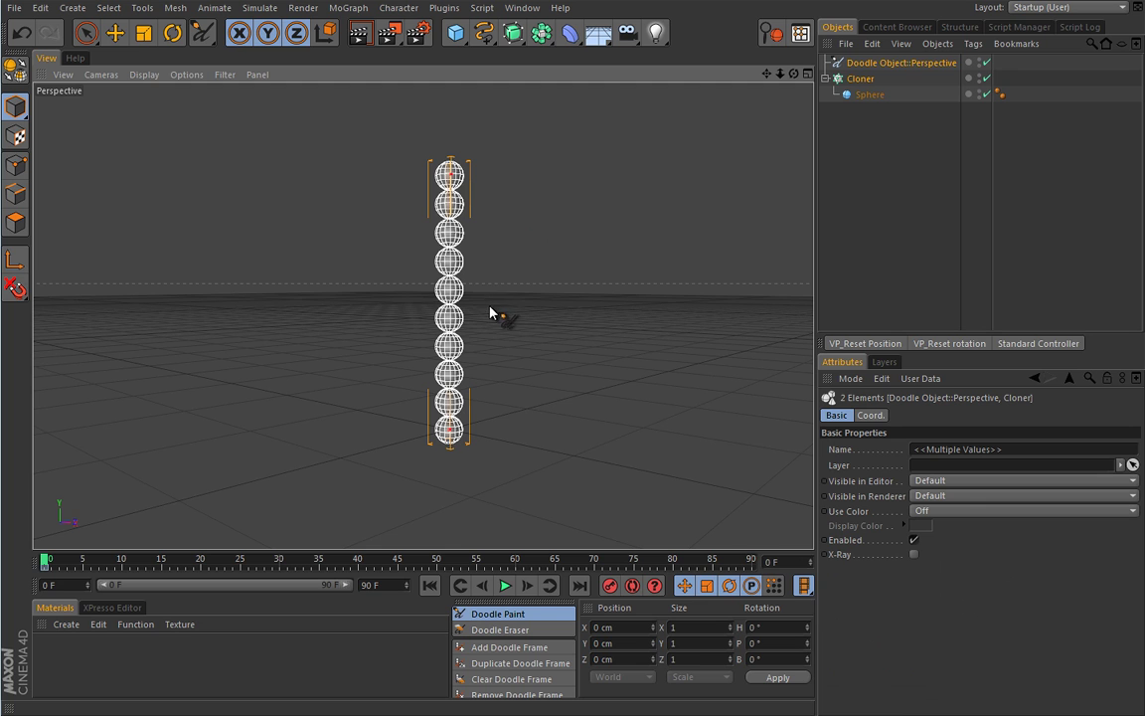
mouse_move(494, 276)
mouse_down()
mouse_move(506, 260)
mouse_move(577, 269)
mouse_up()
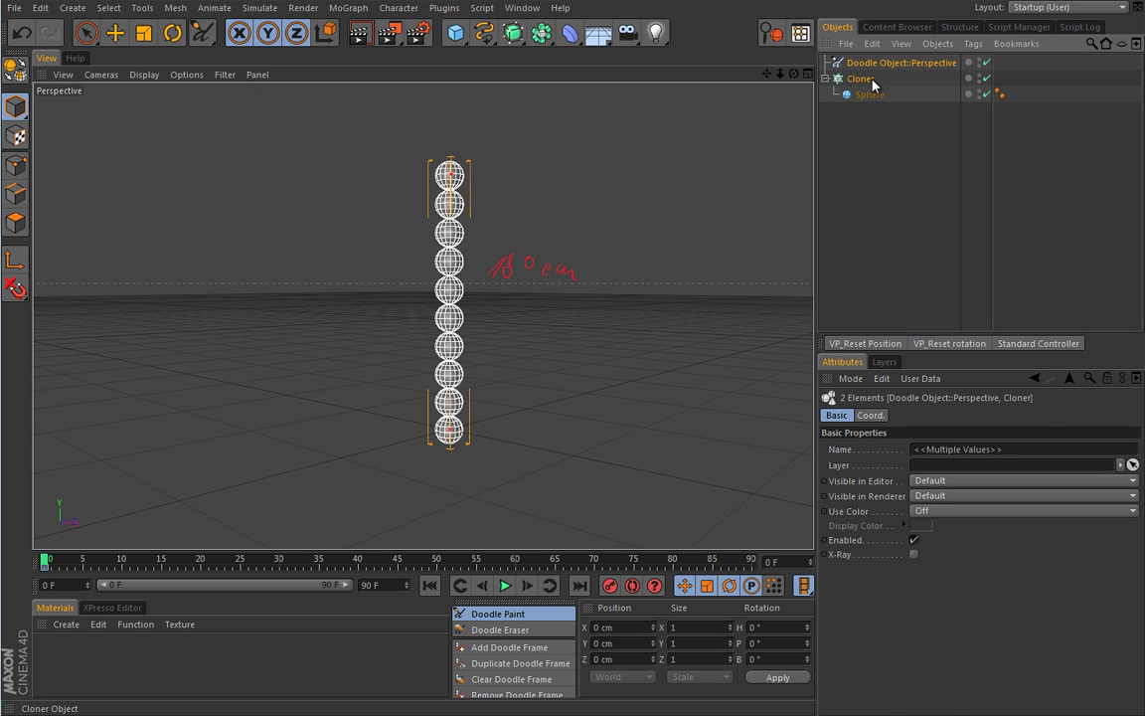
Step: Switch the Cloner's step mode back to Per Step and doodle "20 cm" beside the two lowest spheres
click(860, 79)
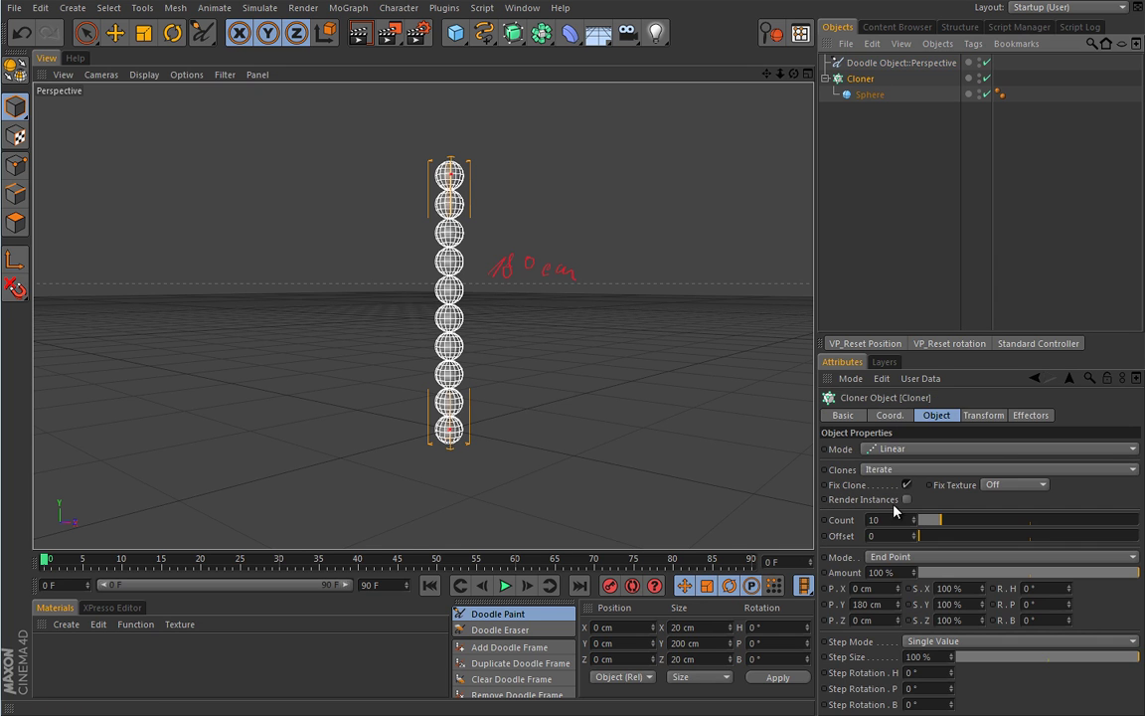
click(890, 558)
click(893, 598)
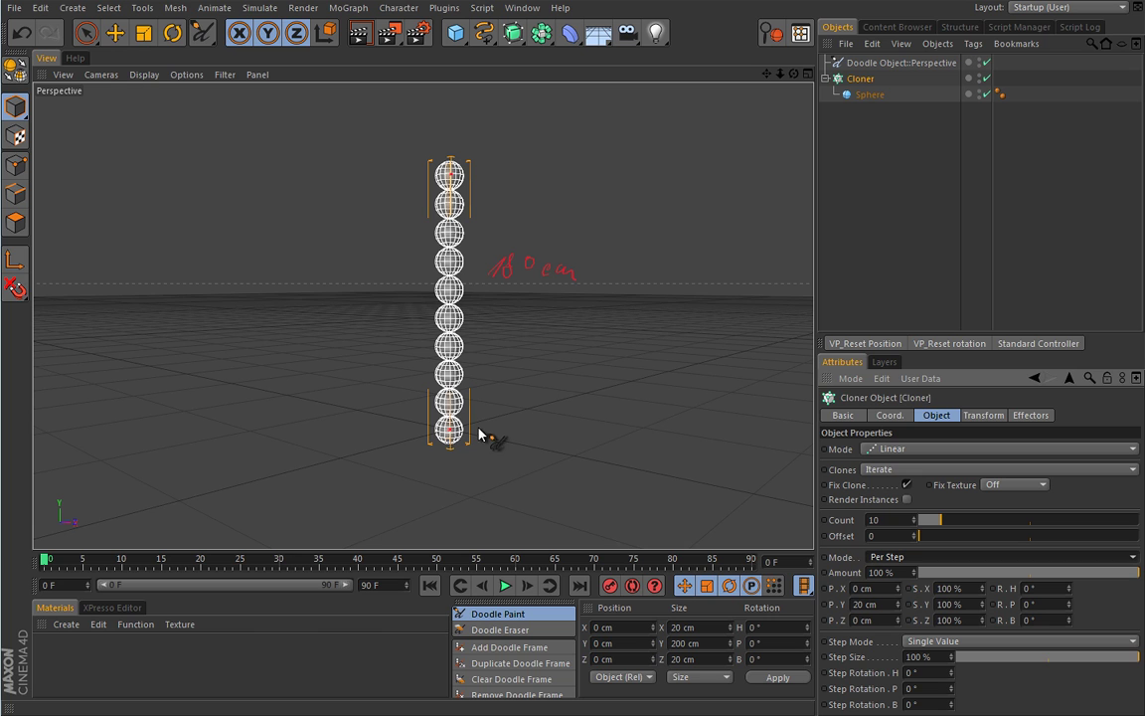
mouse_move(473, 422)
mouse_down()
mouse_move(475, 401)
mouse_move(477, 452)
mouse_move(493, 424)
mouse_move(529, 437)
mouse_move(580, 432)
mouse_up()
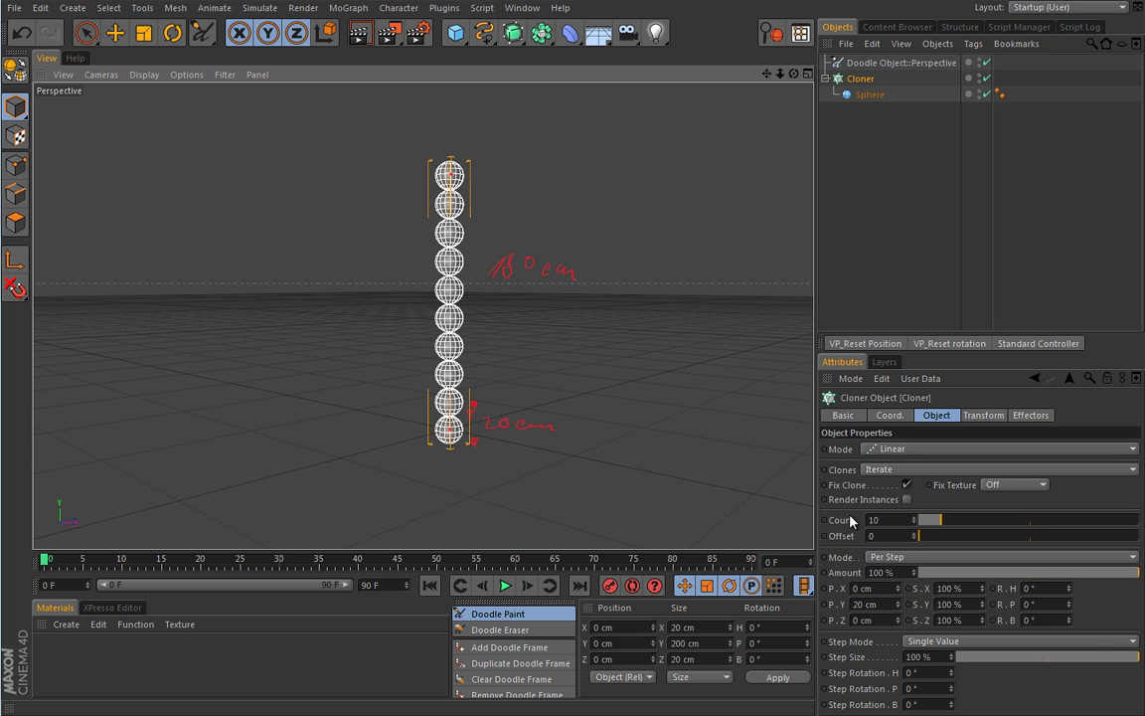
Step: Delete the doodle object and test the Cloner's Amount, returning it to 100 %
click(900, 63)
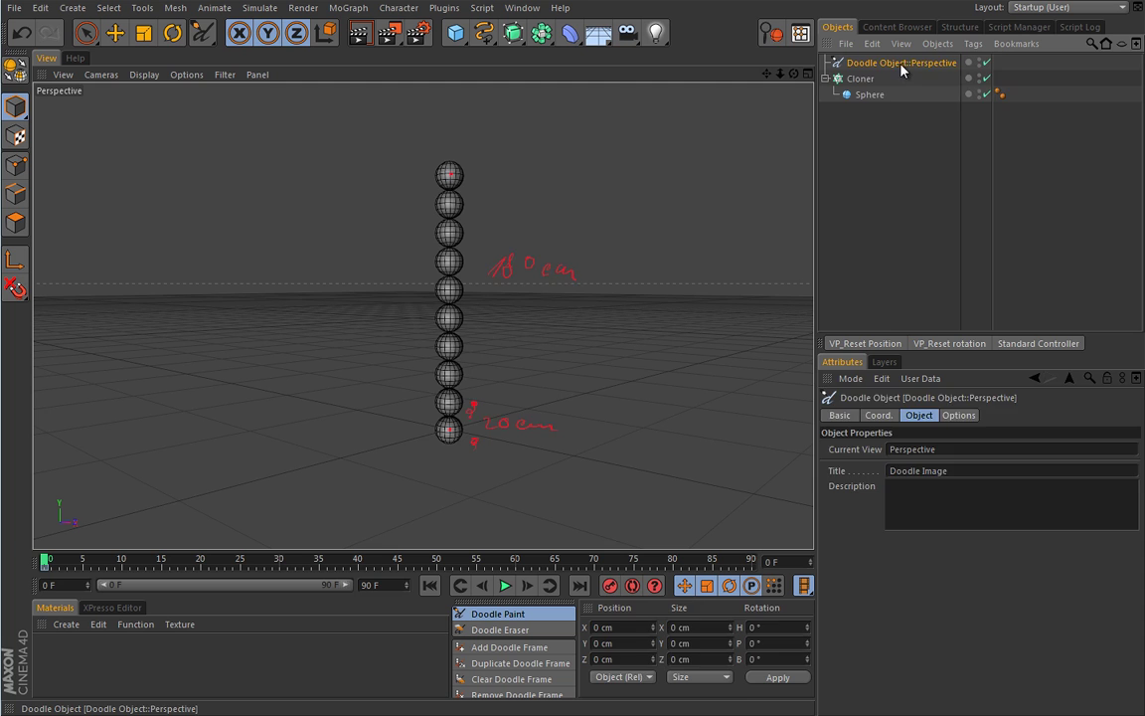
key(Delete)
click(901, 64)
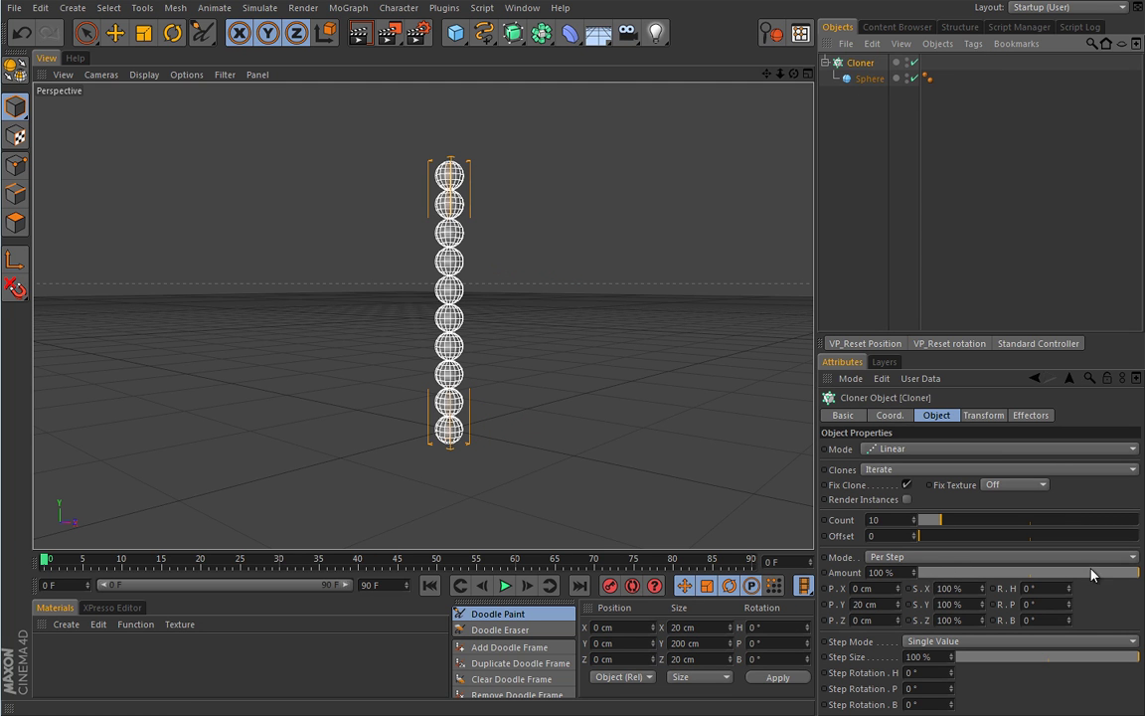
mouse_move(1104, 572)
mouse_down()
mouse_move(975, 572)
mouse_move(1143, 575)
mouse_up()
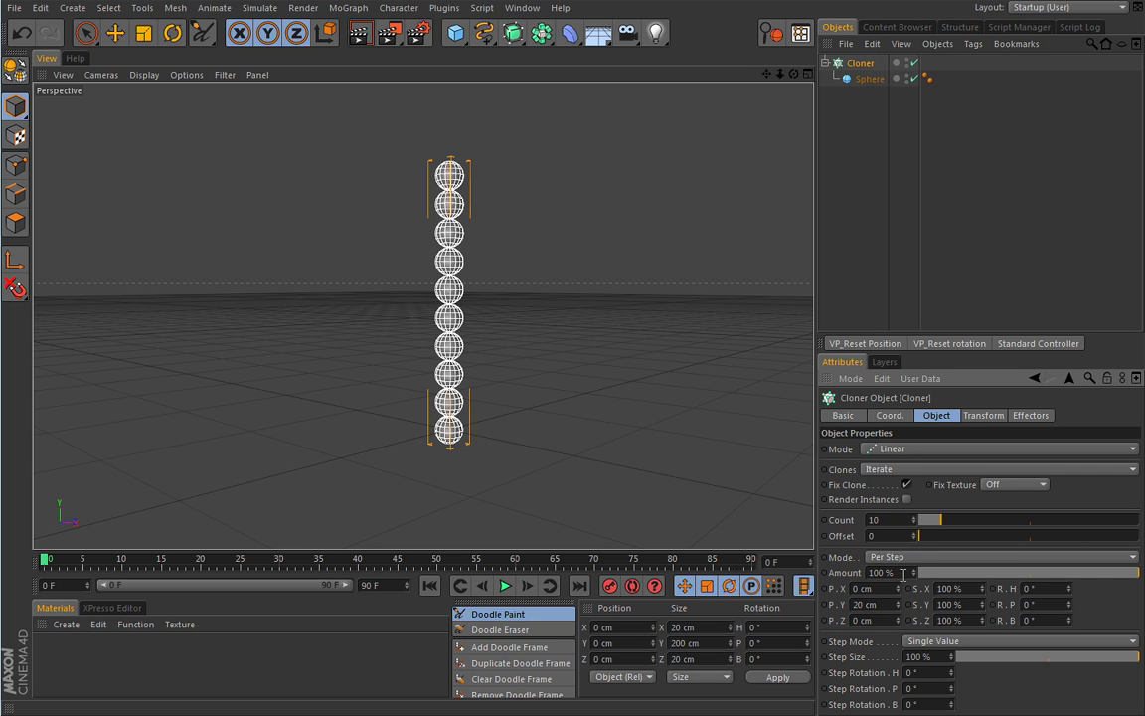
Step: Try a per-step X scale of 146 % with heading rotation on the Cloner, and reset them to 100 % and 0°
drag(981, 590, 995, 563)
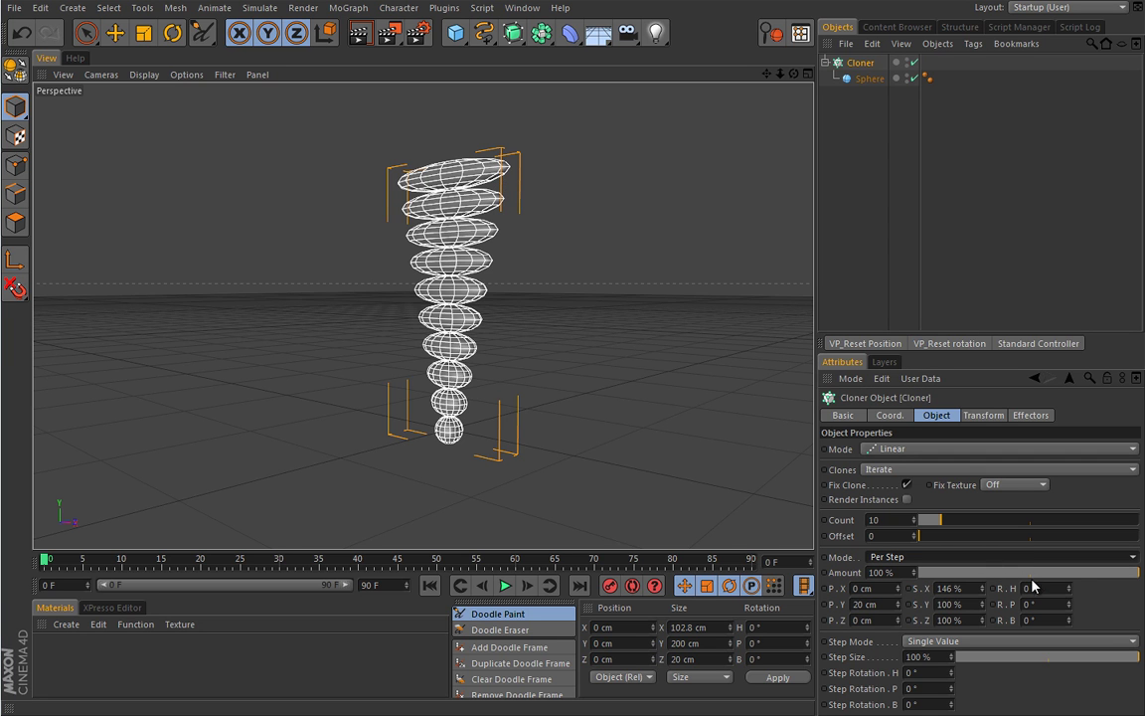
mouse_move(1072, 596)
mouse_down()
mouse_move(1074, 570)
mouse_move(1070, 594)
mouse_up()
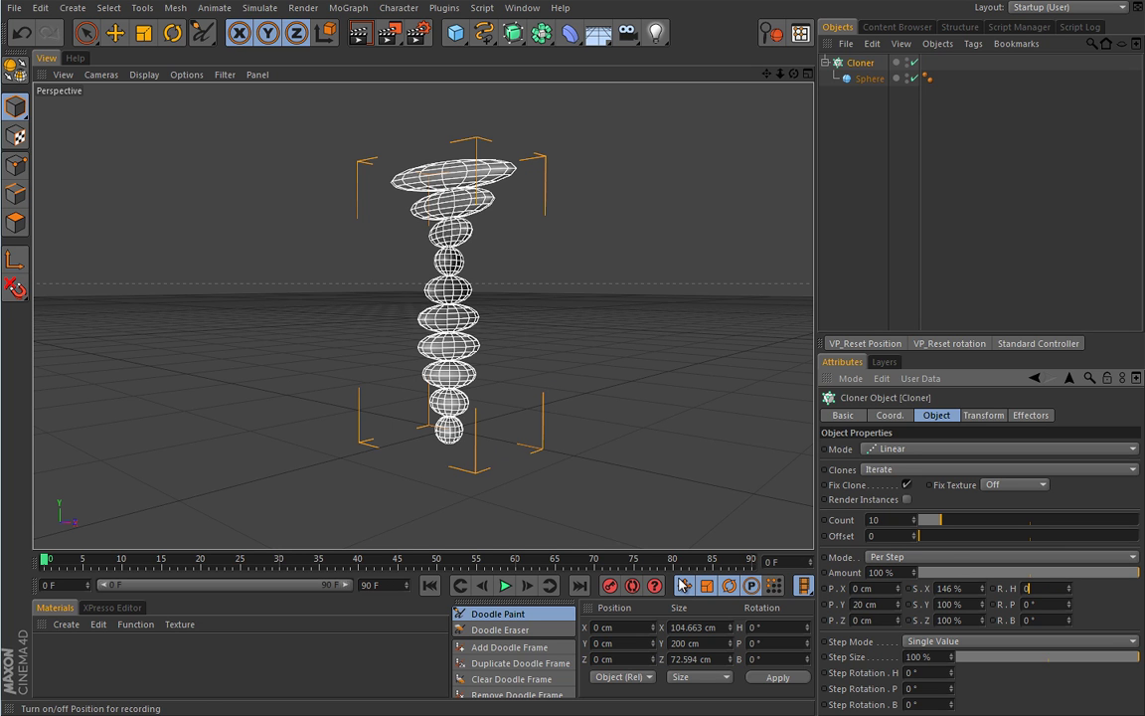
text(0)
key(Tab)
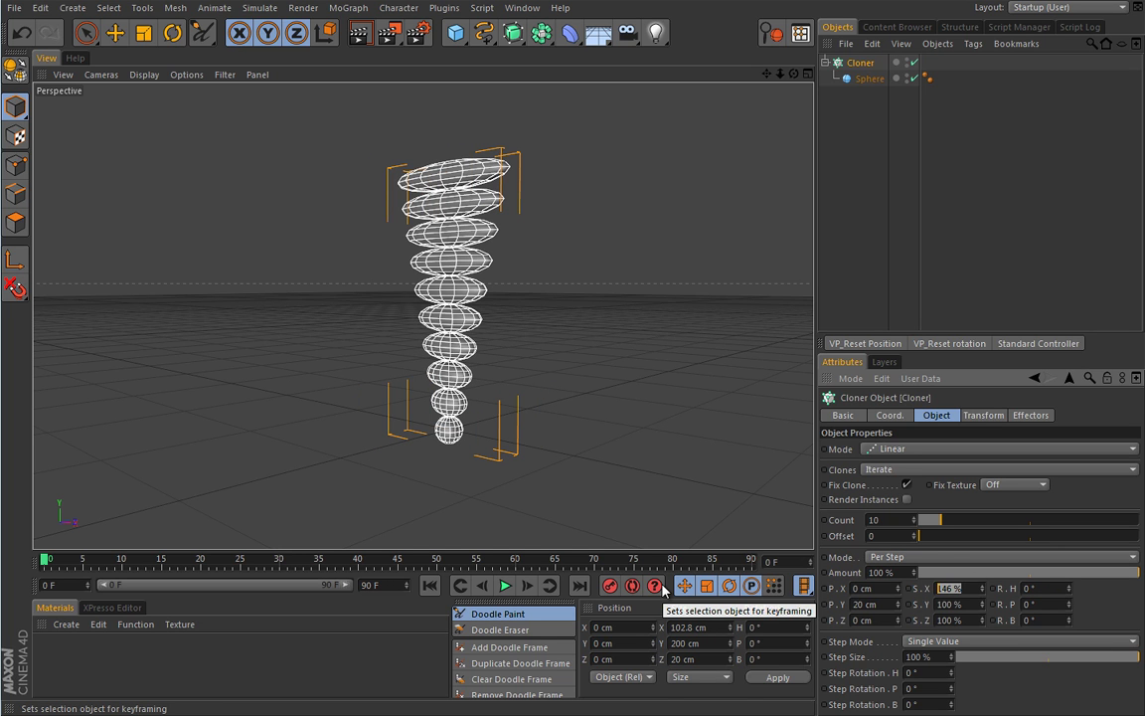
text(100)
key(Return)
Step: Disable the Cloner and move the sphere 100 cm along its X axis
mouse_move(544, 413)
alt+mouse_down()
mouse_move(508, 425)
mouse_move(523, 397)
mouse_move(503, 417)
alt+mouse_up()
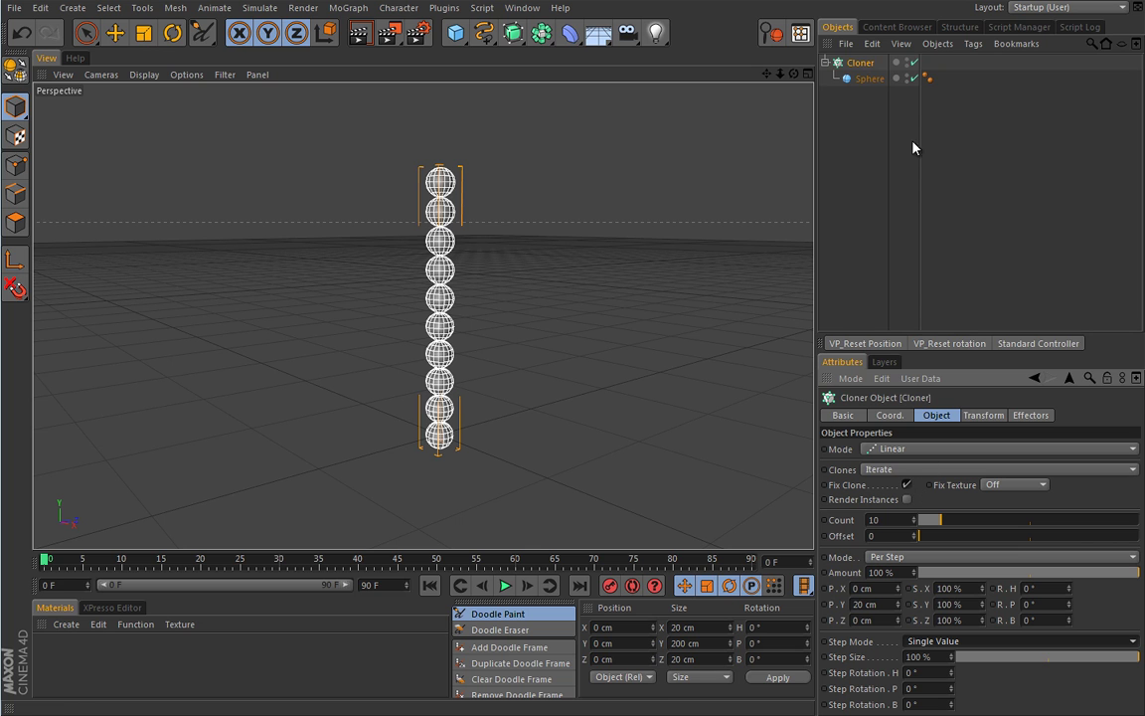
click(913, 61)
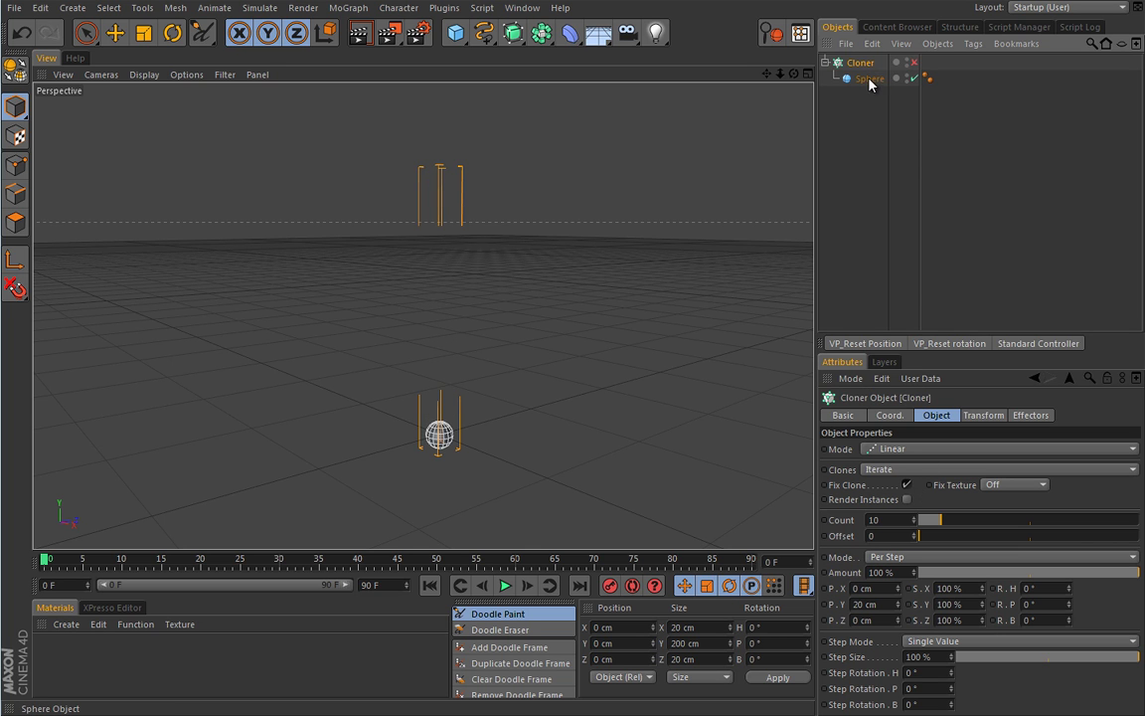
click(868, 78)
key(e)
drag(507, 466, 629, 511)
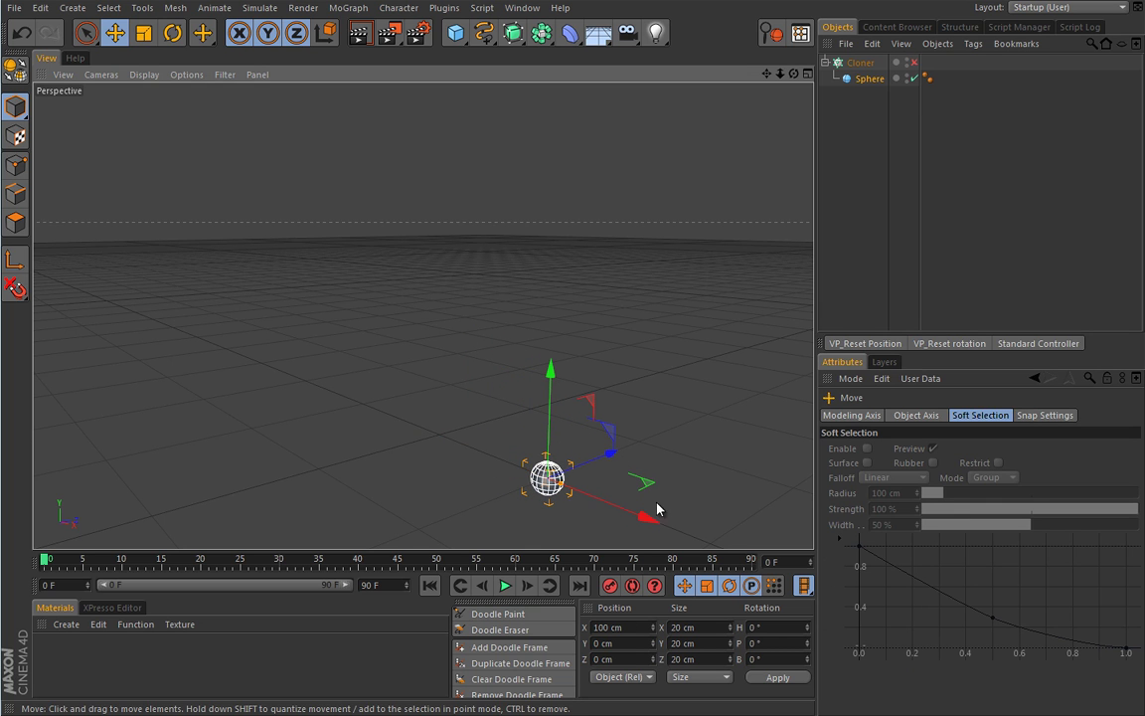
Step: Enable the Cloner again and toggle Fix Clone off and back on to compare the clones' positions
click(861, 62)
click(913, 62)
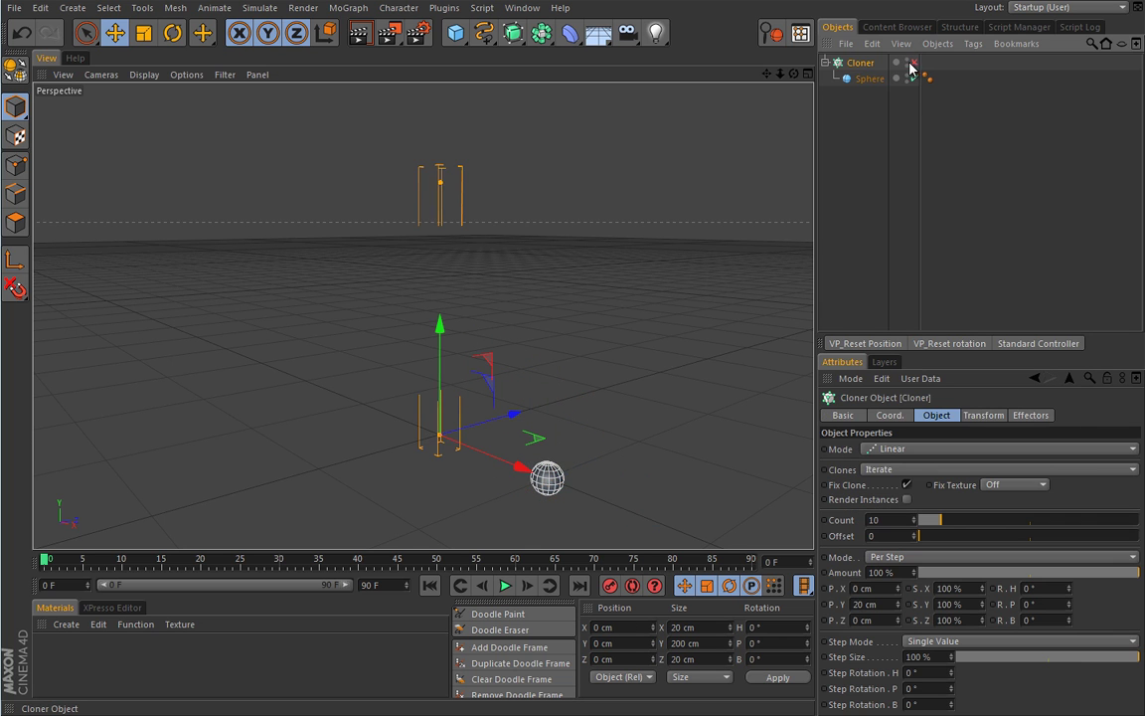
click(908, 485)
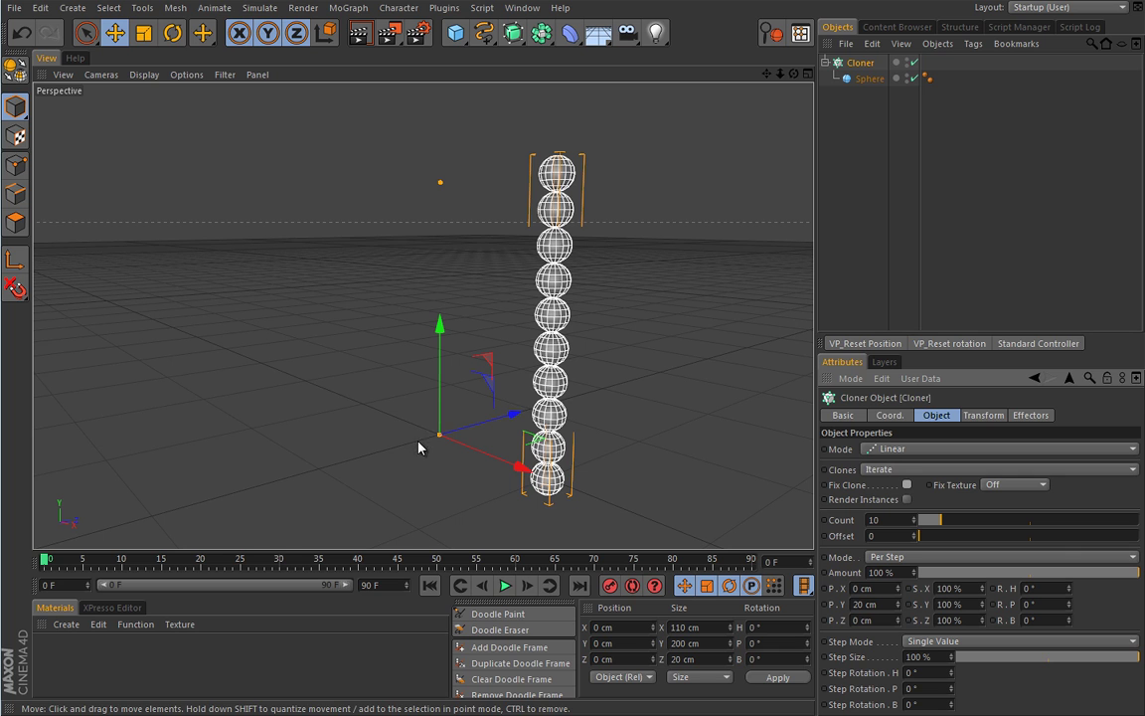
click(907, 484)
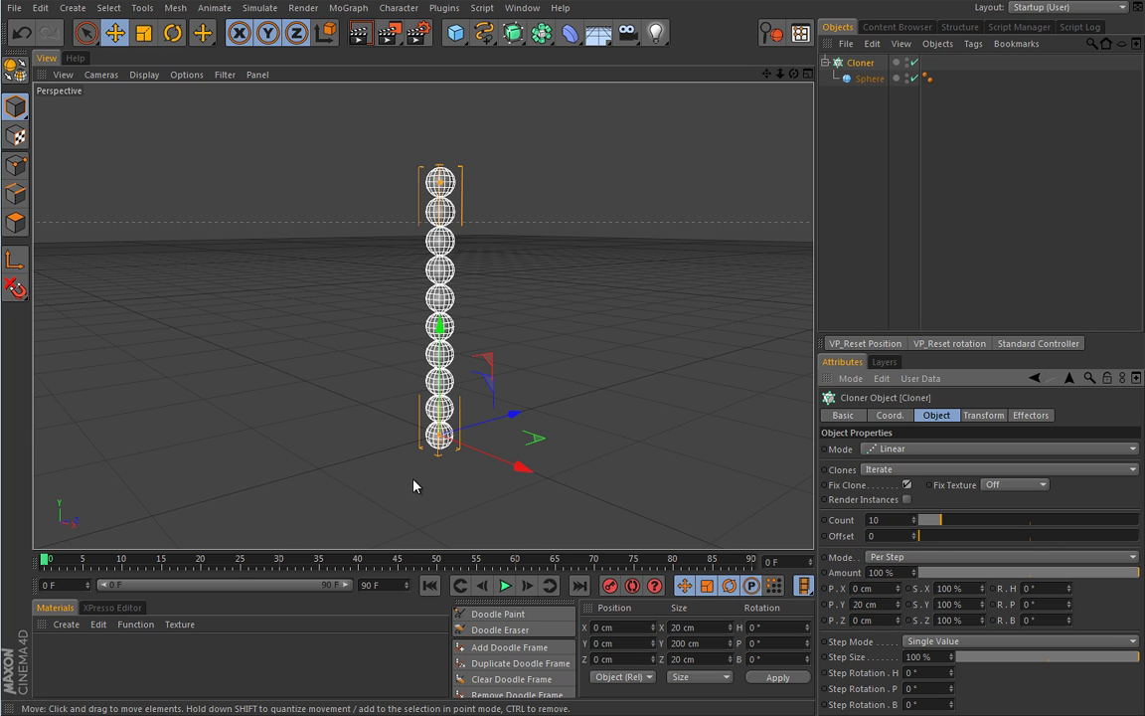
Step: Create a new material, disable its Specular channel and set its color to blue (R 0, G 172, B 246)
double_click(59, 658)
double_click(50, 653)
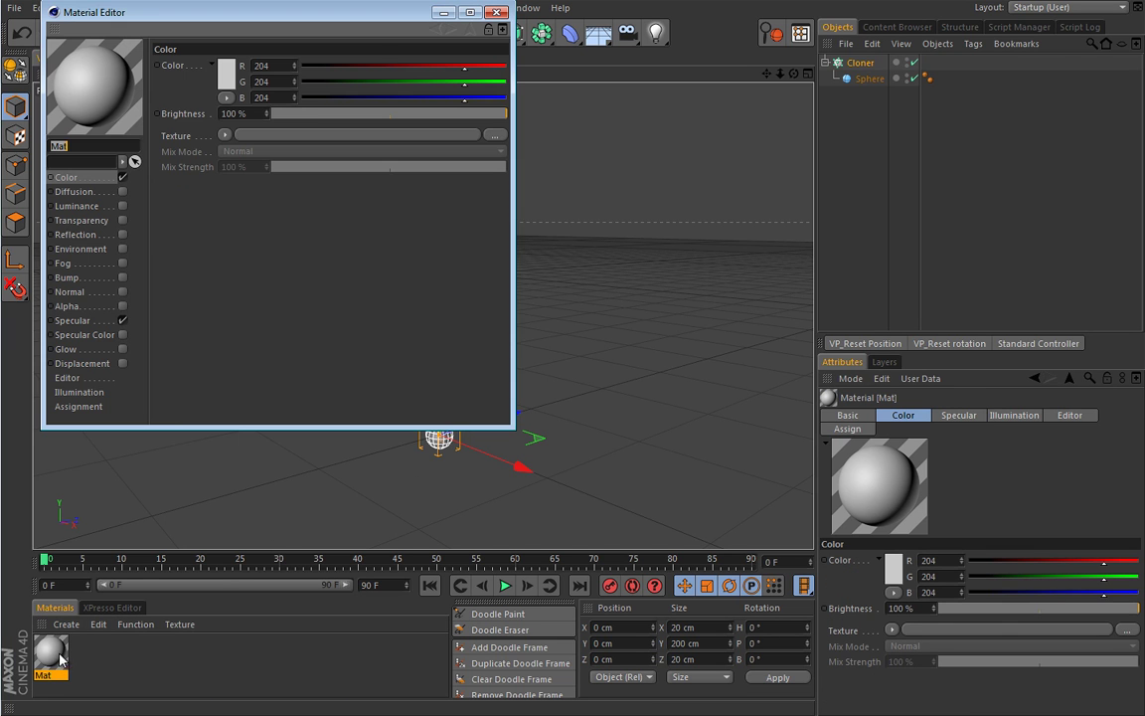
click(122, 320)
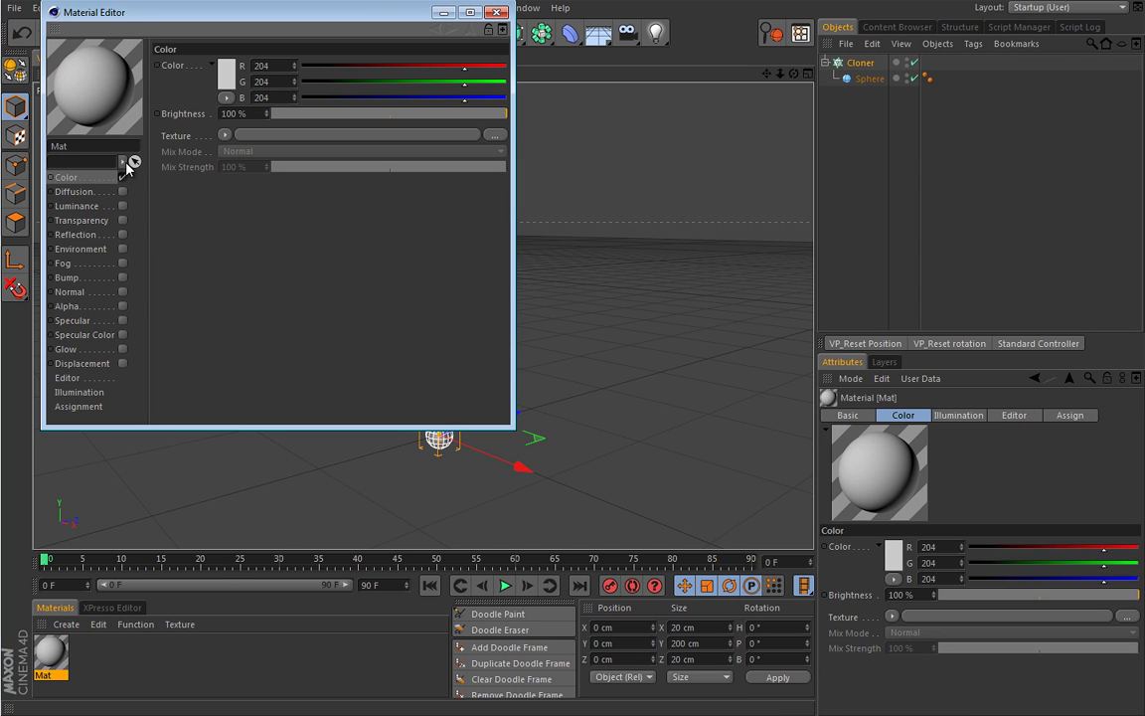
click(228, 79)
click(201, 109)
click(197, 152)
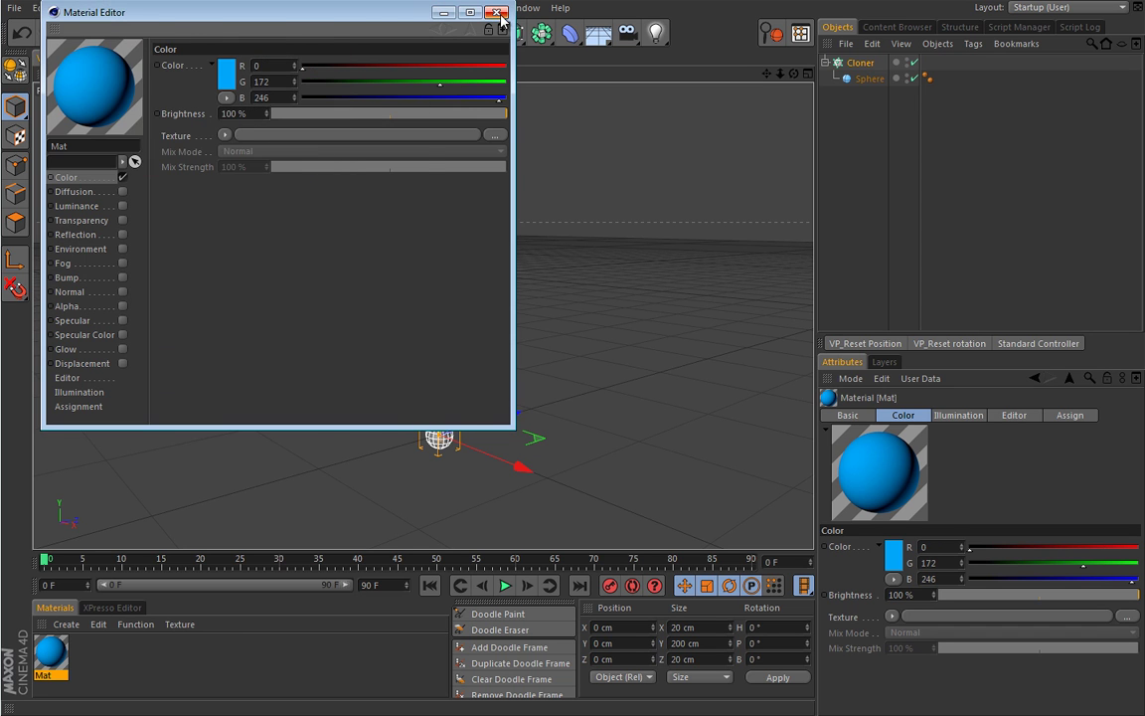
click(496, 12)
Step: Apply the blue material to the Cloner and select the Cloner for editing
drag(74, 672, 864, 67)
click(776, 84)
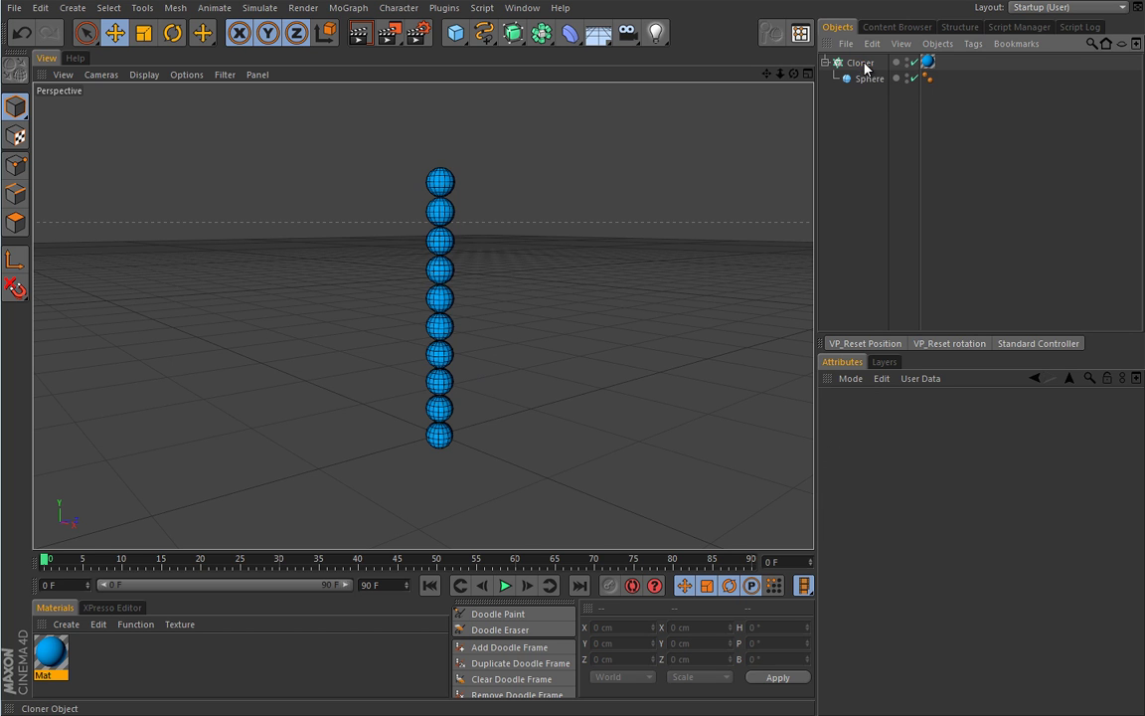
click(861, 63)
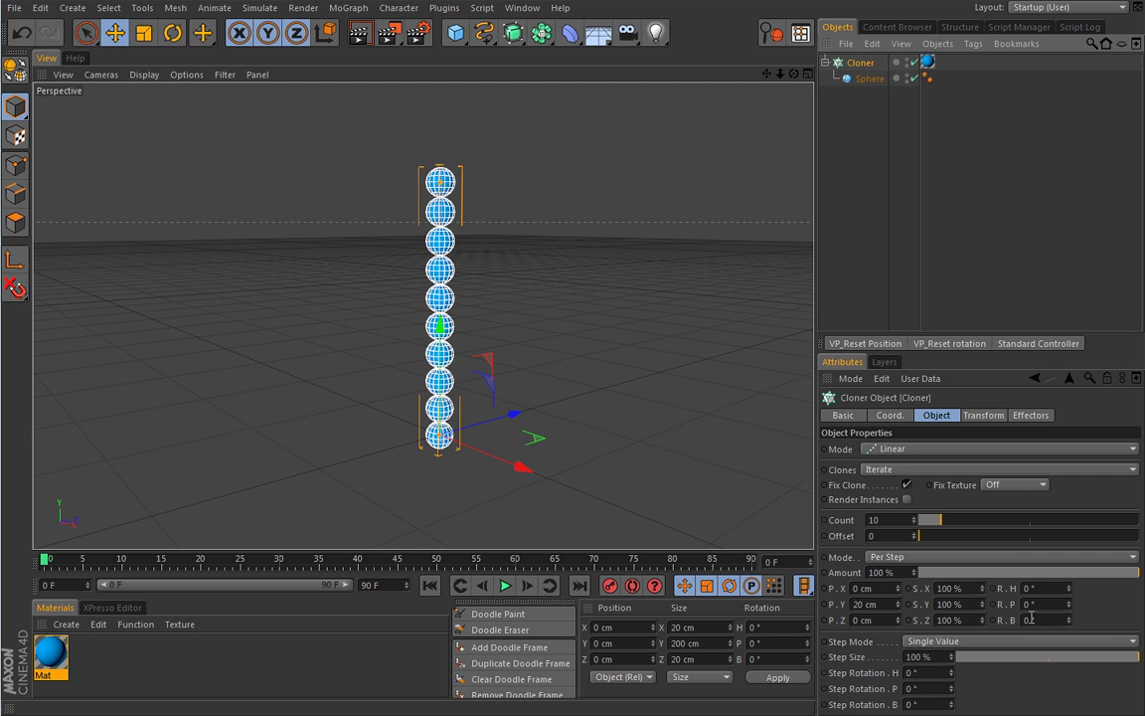
Step: Try a per-step bank rotation of -13°, reset it to 0°, and try and undo a Step Rotation B of 3.9°
drag(1073, 592, 984, 616)
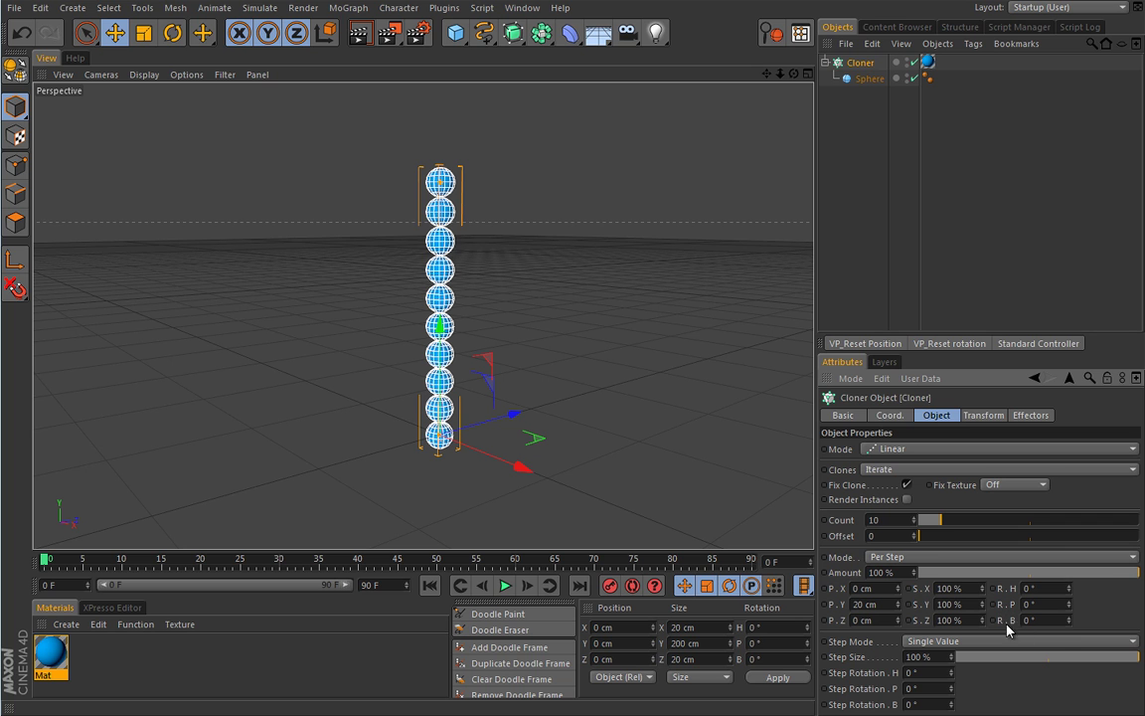
drag(1070, 622, 1078, 633)
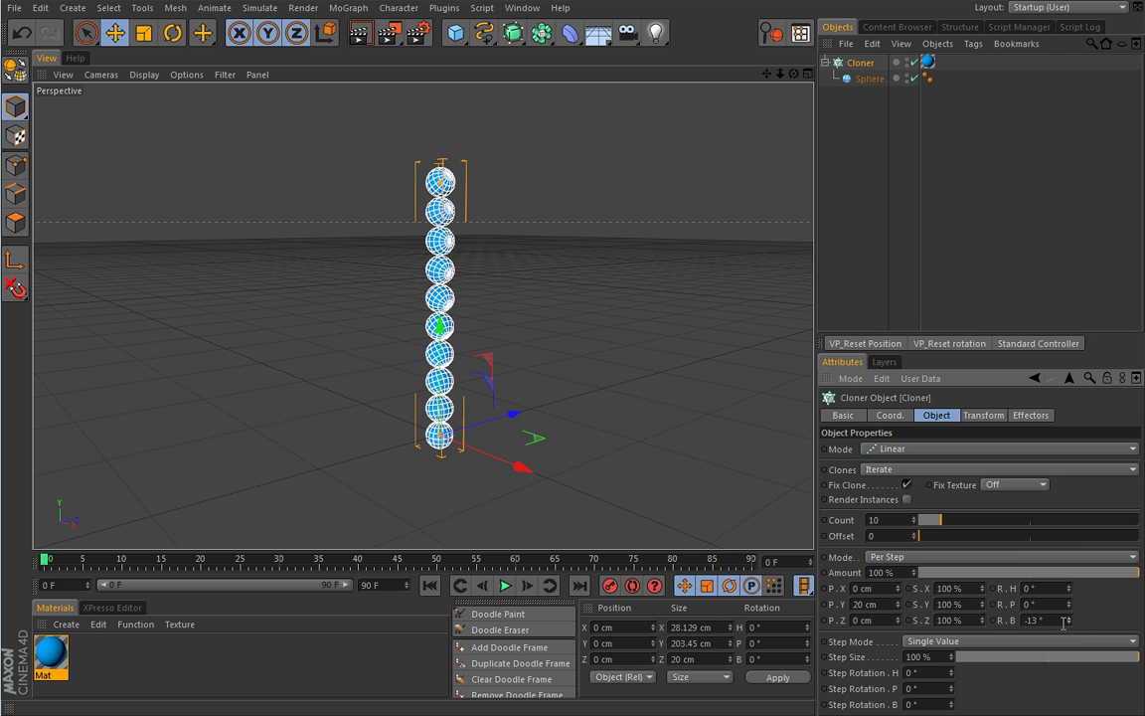
click(1061, 620)
text(0)
key(Return)
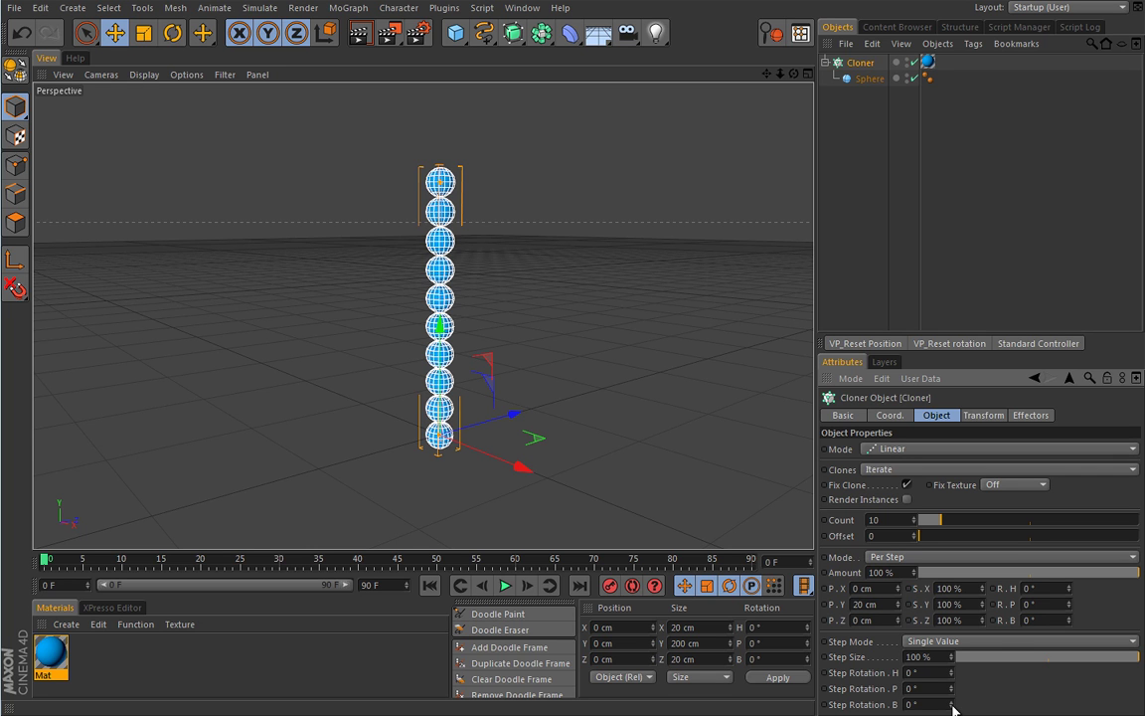
mouse_move(951, 706)
mouse_down()
mouse_move(950, 534)
mouse_move(950, 685)
mouse_up()
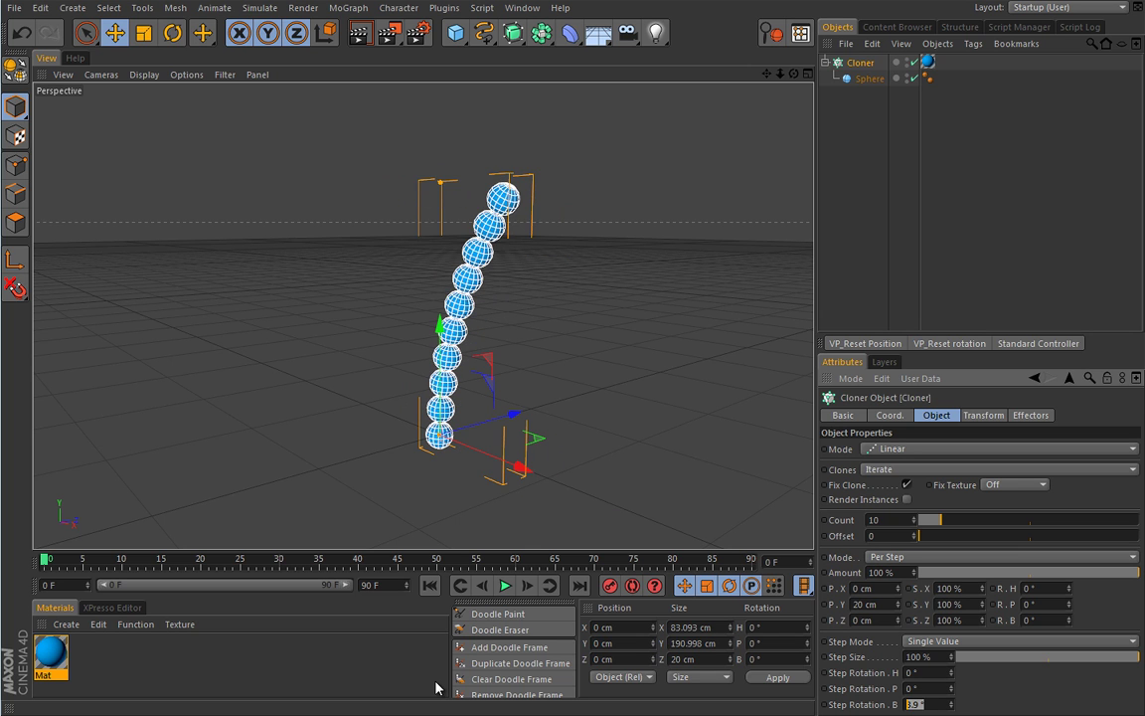
key(ctrl+z)
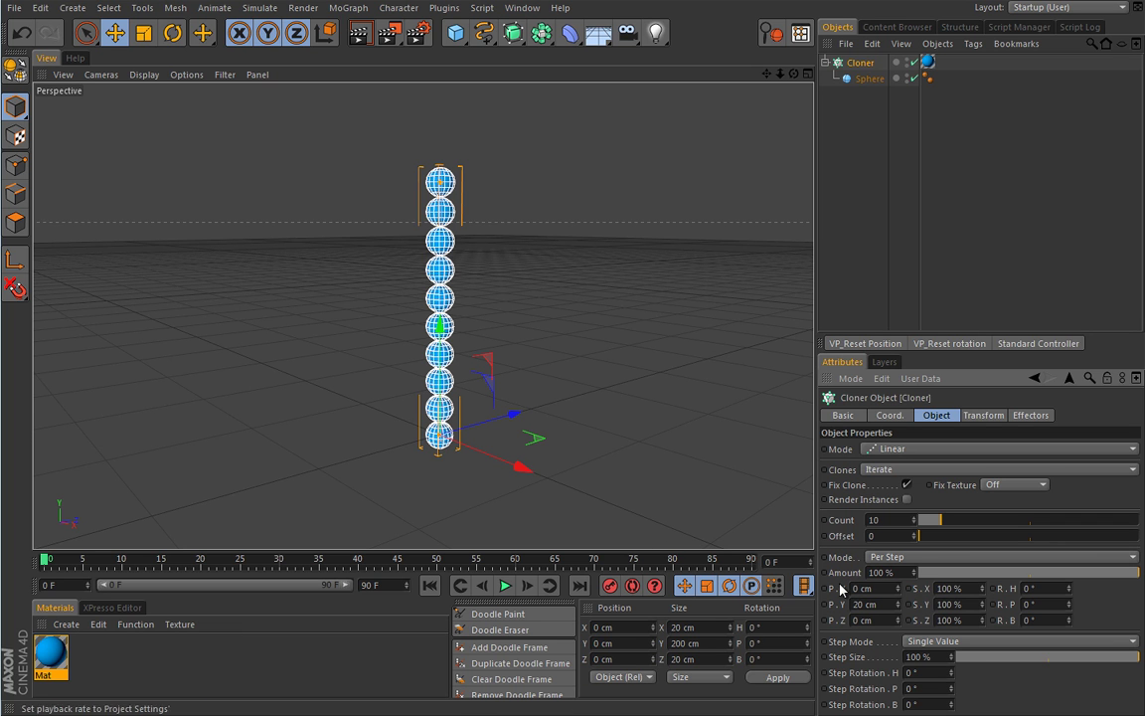
Step: Try a Step Rotation P of 15.8° together with an X position offset on the Cloner, and reset both to 0
drag(951, 689, 890, 621)
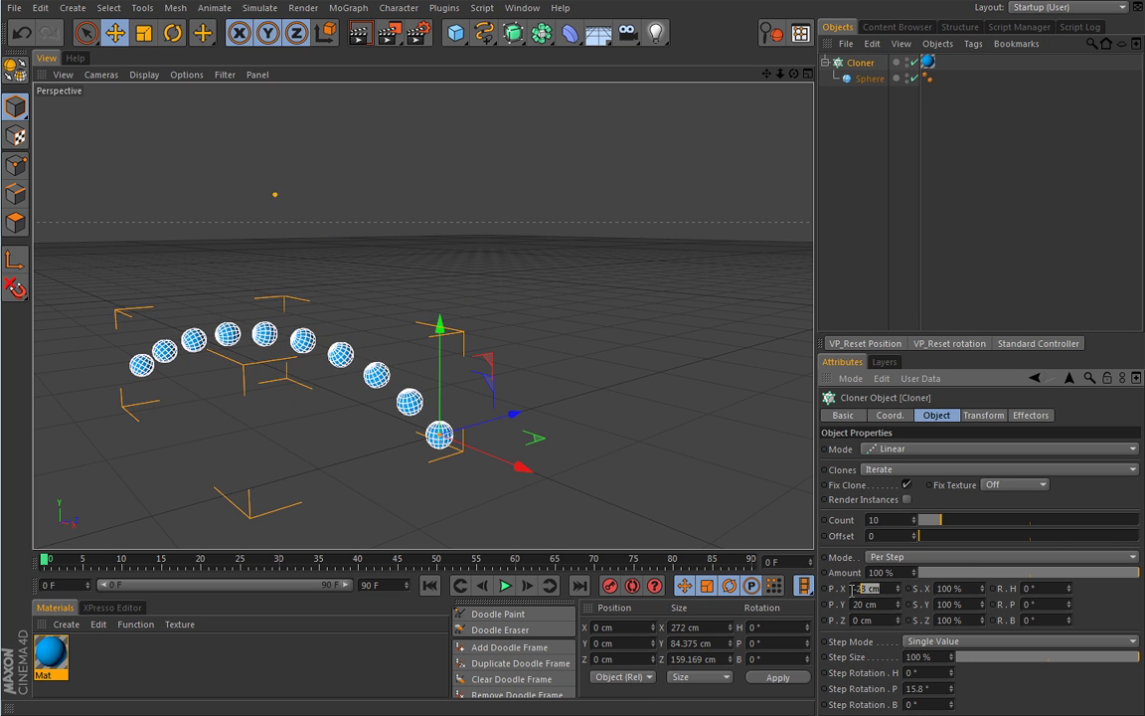
double_click(865, 587)
text(0)
key(Tab)
double_click(920, 687)
text(0)
key(Return)
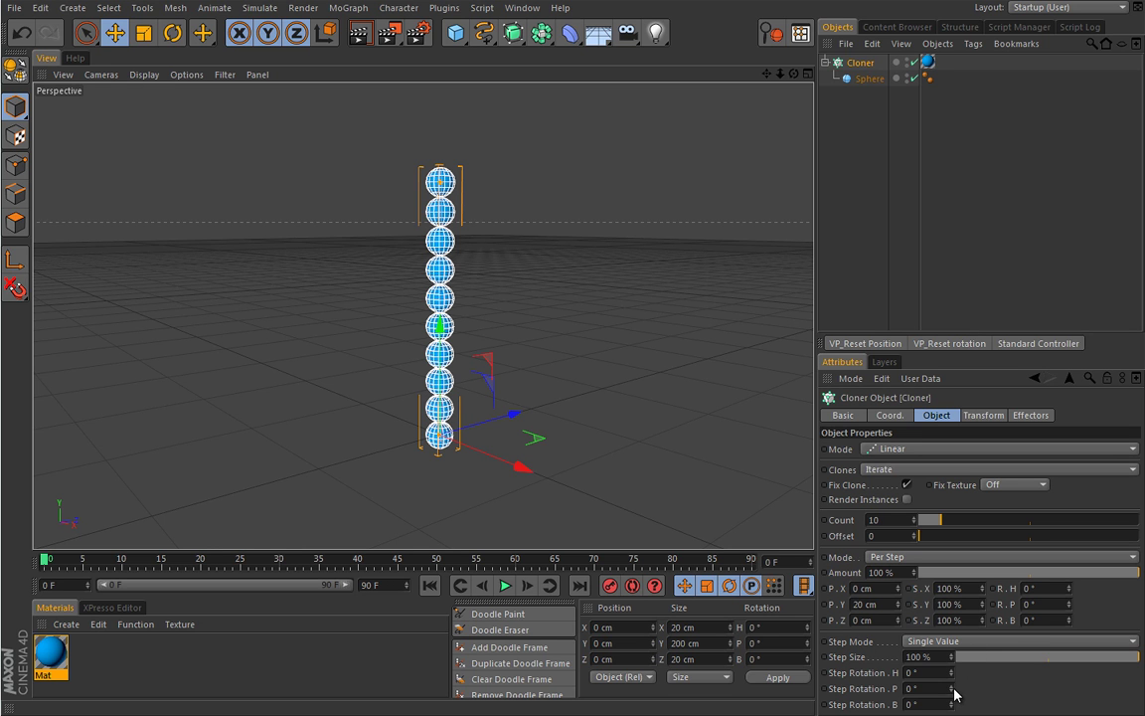
Step: Set the Cloner's Step Rotation B to 4.1° and its Step Mode to Cumulative
mouse_move(952, 702)
mouse_down()
mouse_move(958, 647)
mouse_move(963, 668)
mouse_up()
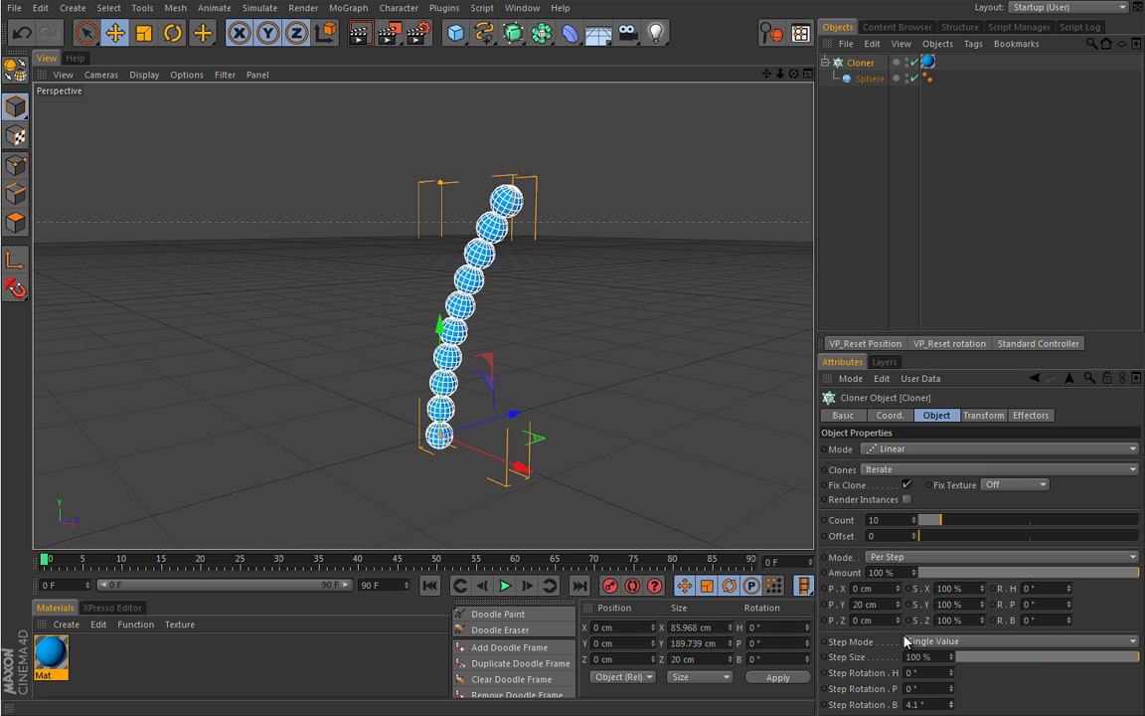
click(972, 644)
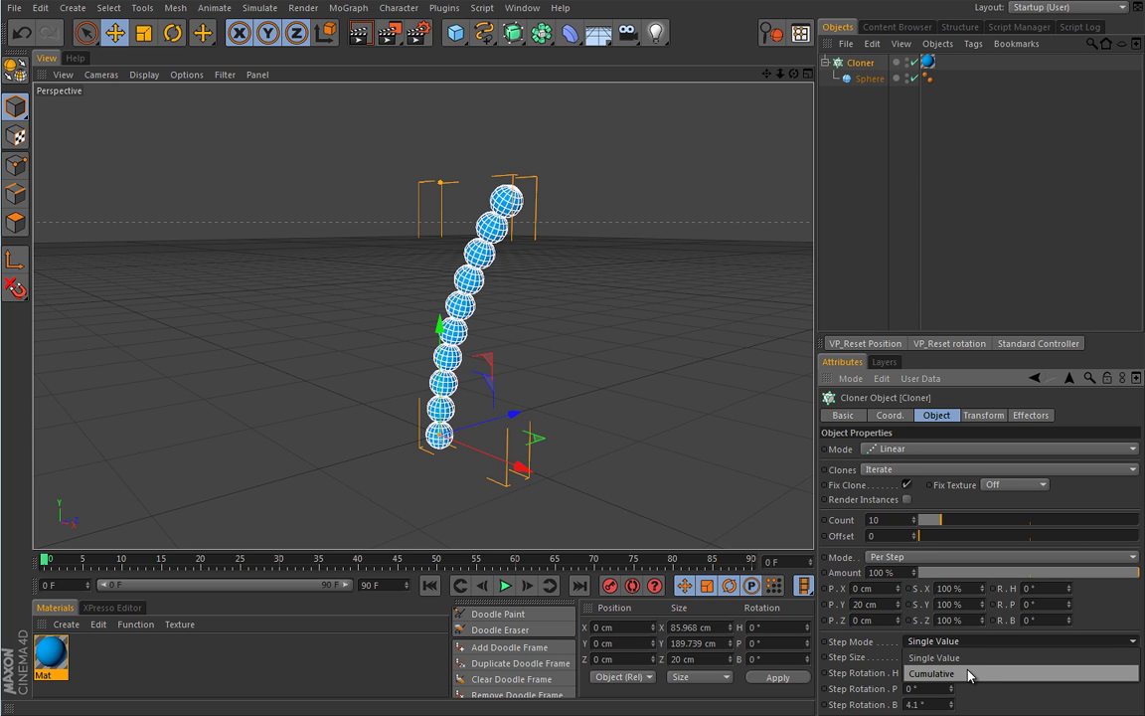
click(969, 674)
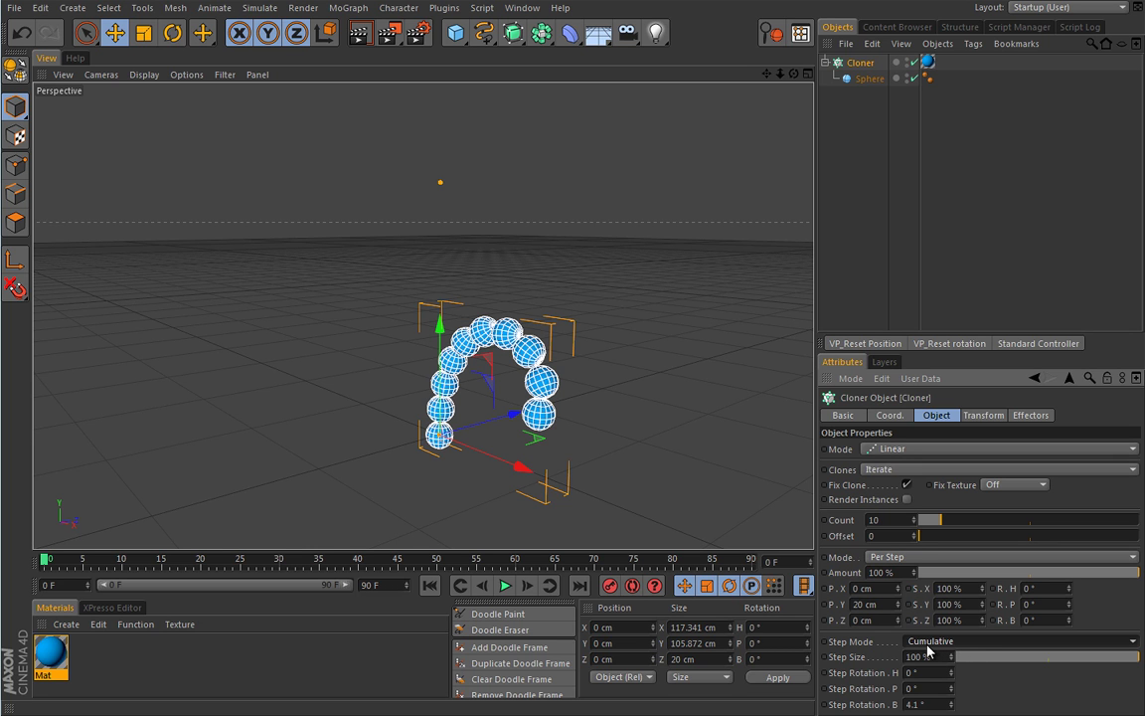
Step: Adjust the Cloner's cumulative step rotations to about -1.8° pitch and 4.4° bank with a slight heading rotation
click(951, 700)
mouse_move(951, 705)
mouse_down()
mouse_move(949, 668)
mouse_move(951, 690)
mouse_up()
drag(952, 672, 952, 676)
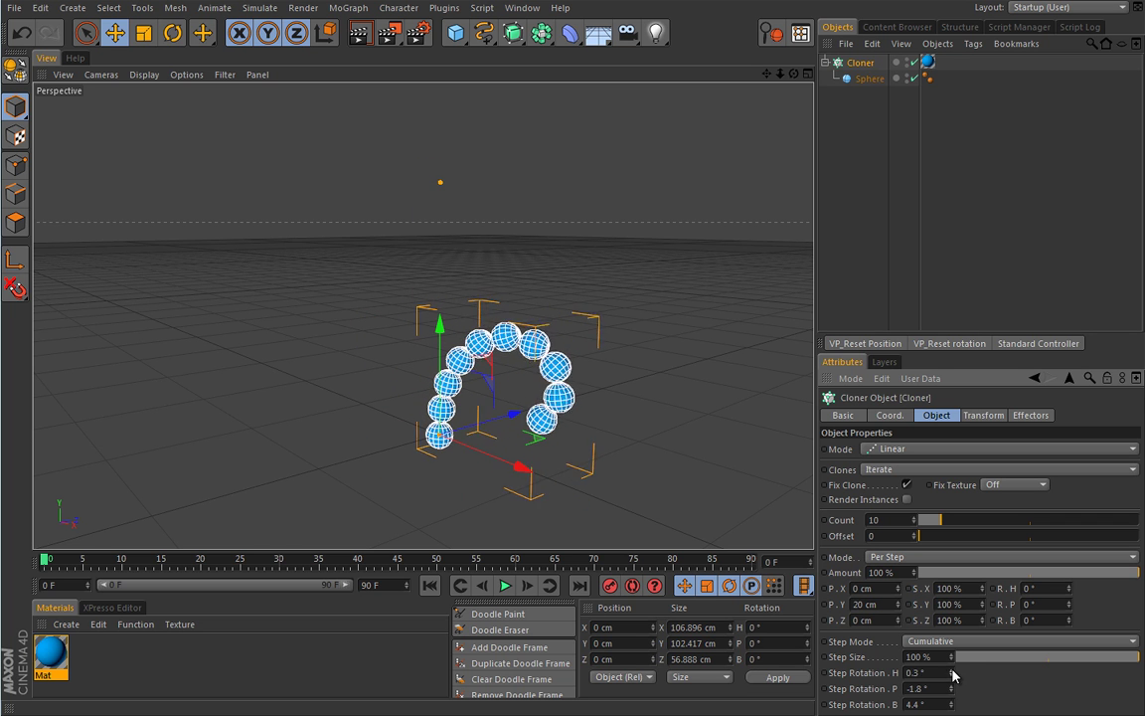
Step: Return the Cloner's Step Mode to Single Value and reset Step Rotation H, P and B to 0°
click(963, 642)
click(961, 657)
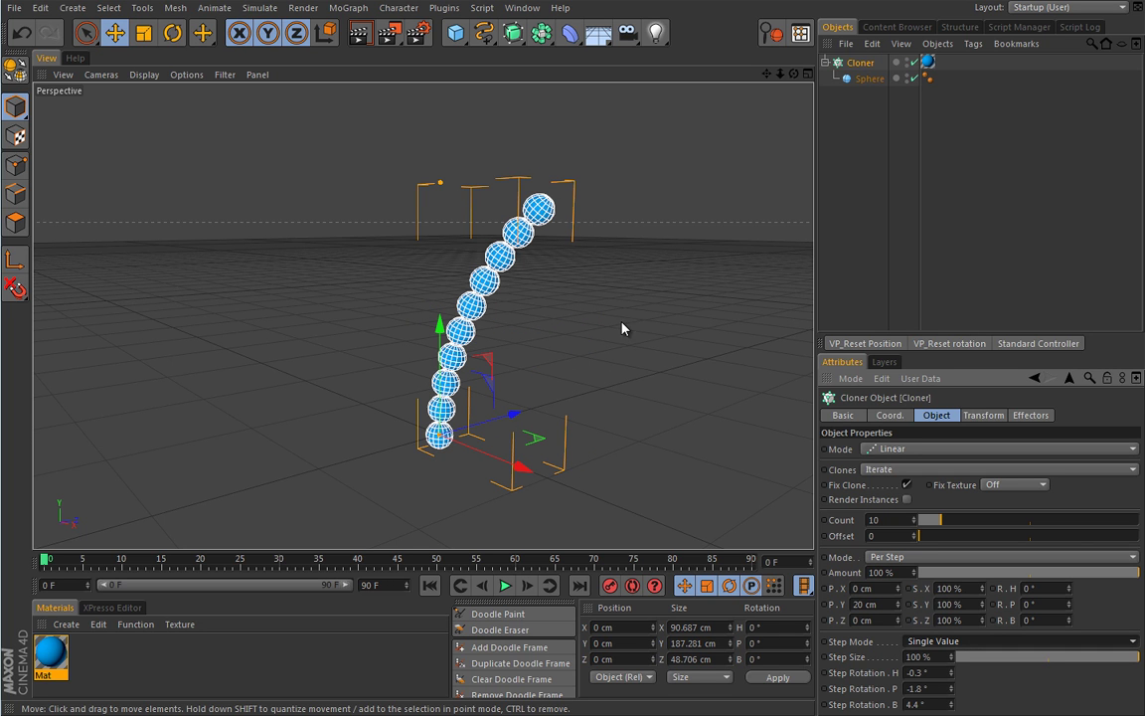
click(934, 673)
text(0)
key(Tab)
text(0)
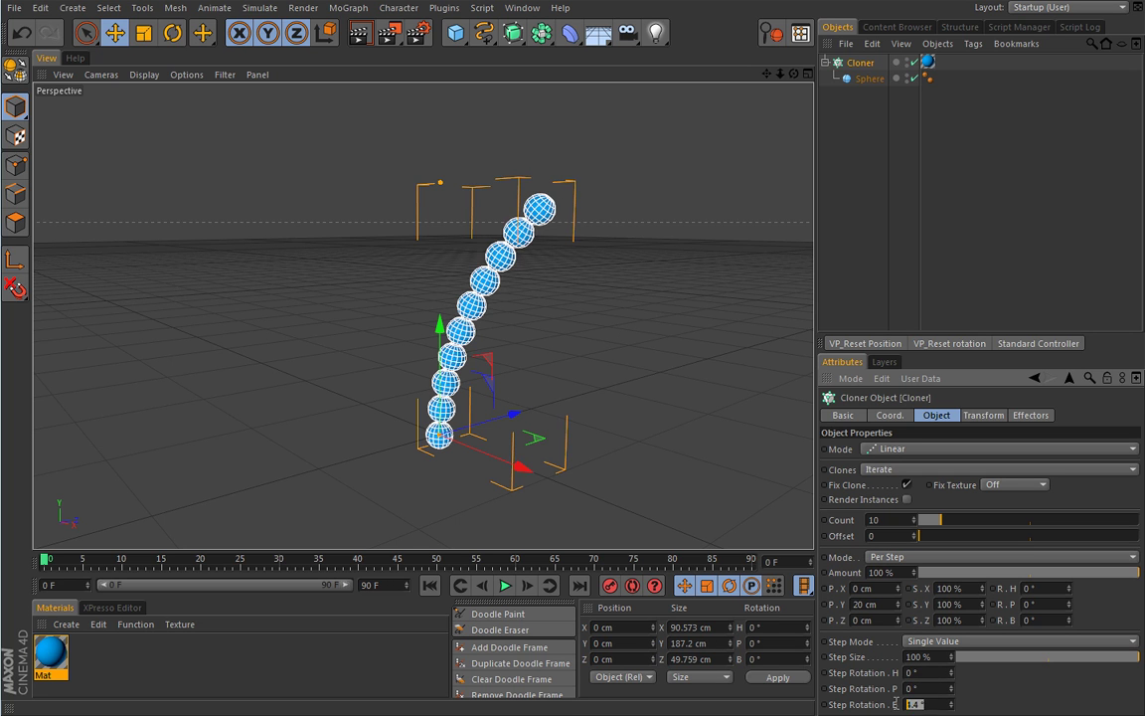
key(Tab)
text(0)
key(Return)
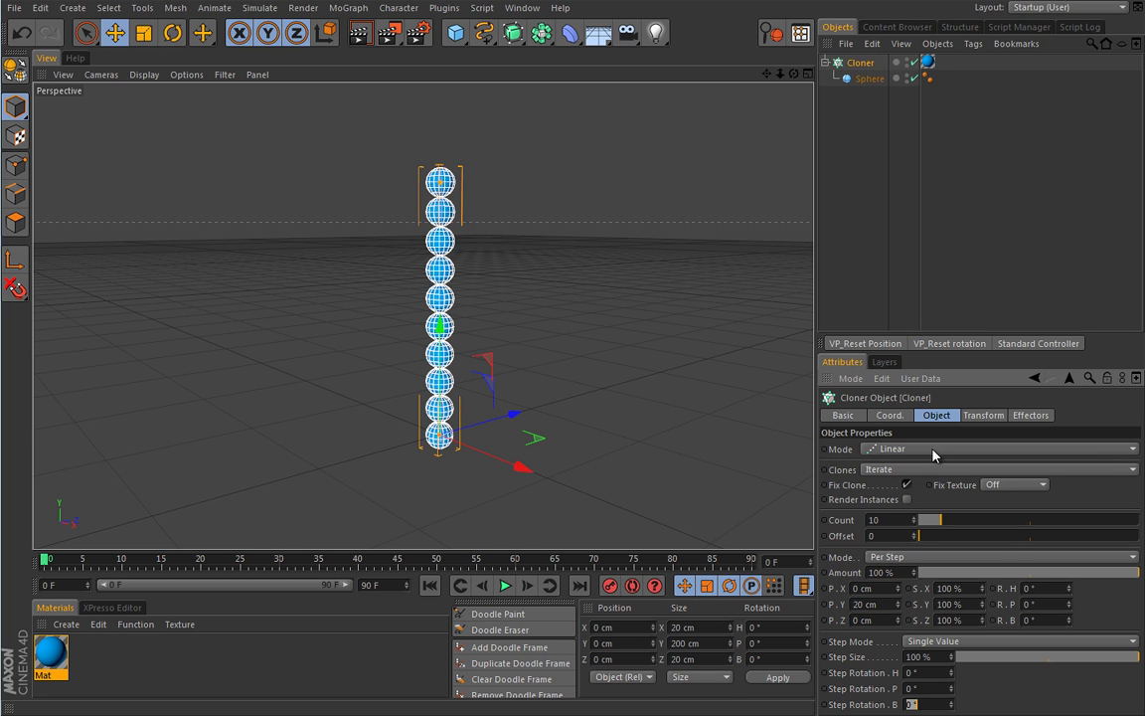
Step: Switch the Cloner's mode from Linear to Radial
click(891, 450)
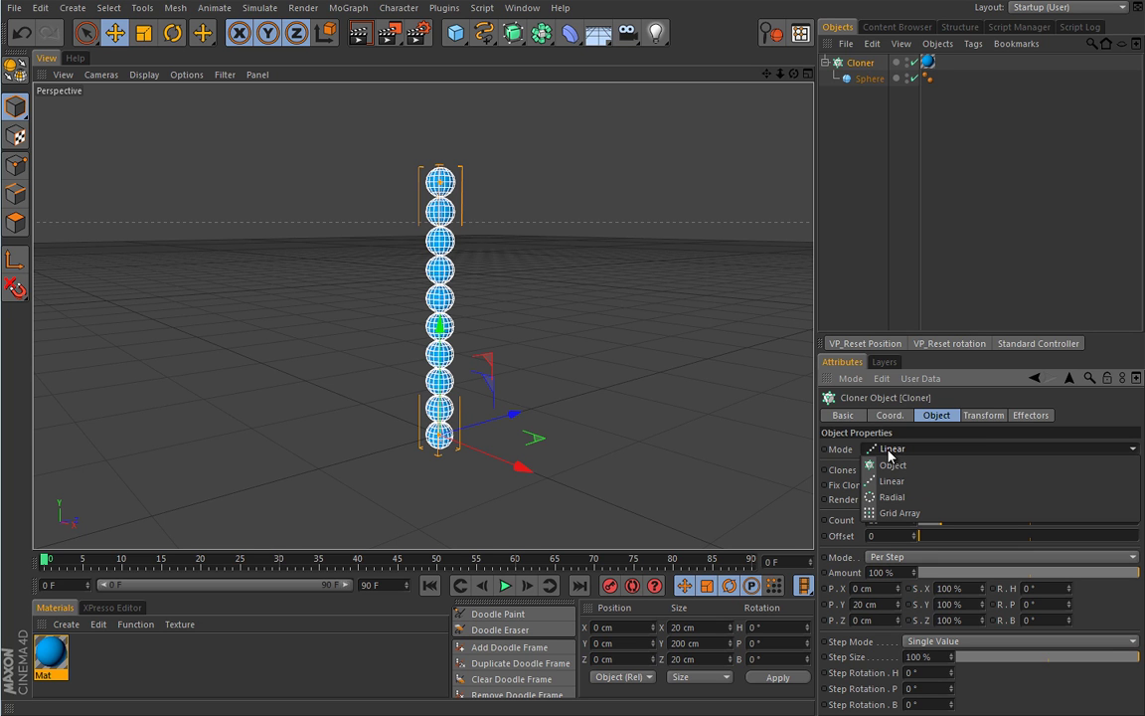
click(892, 449)
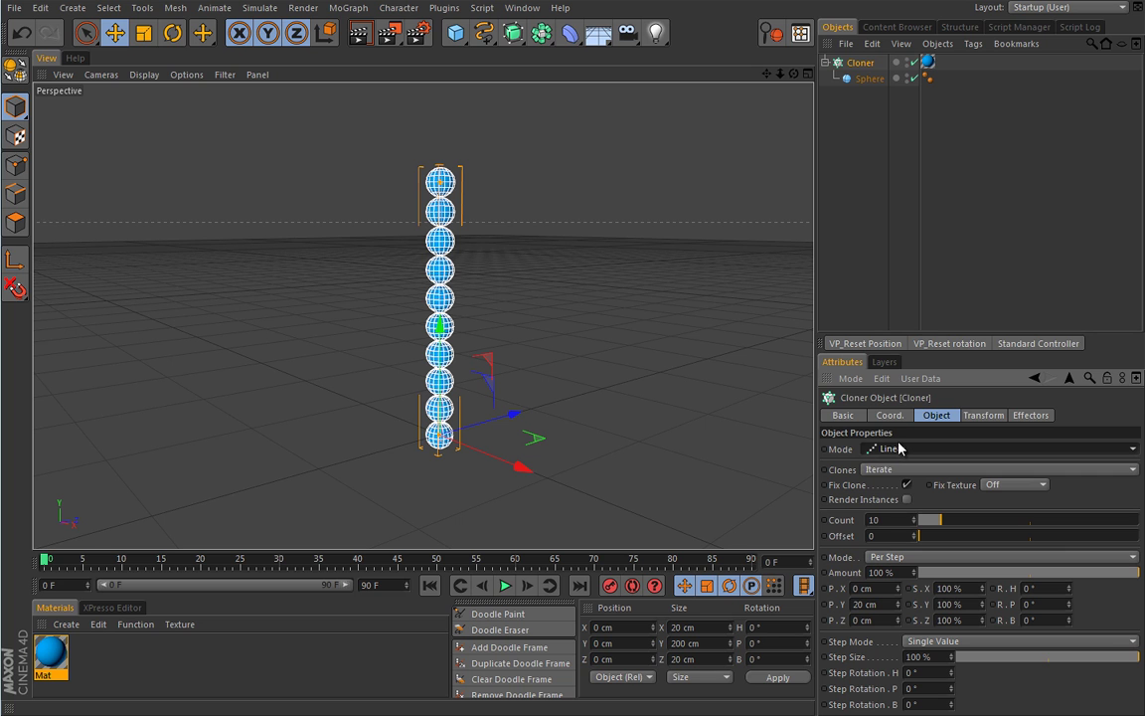
click(892, 450)
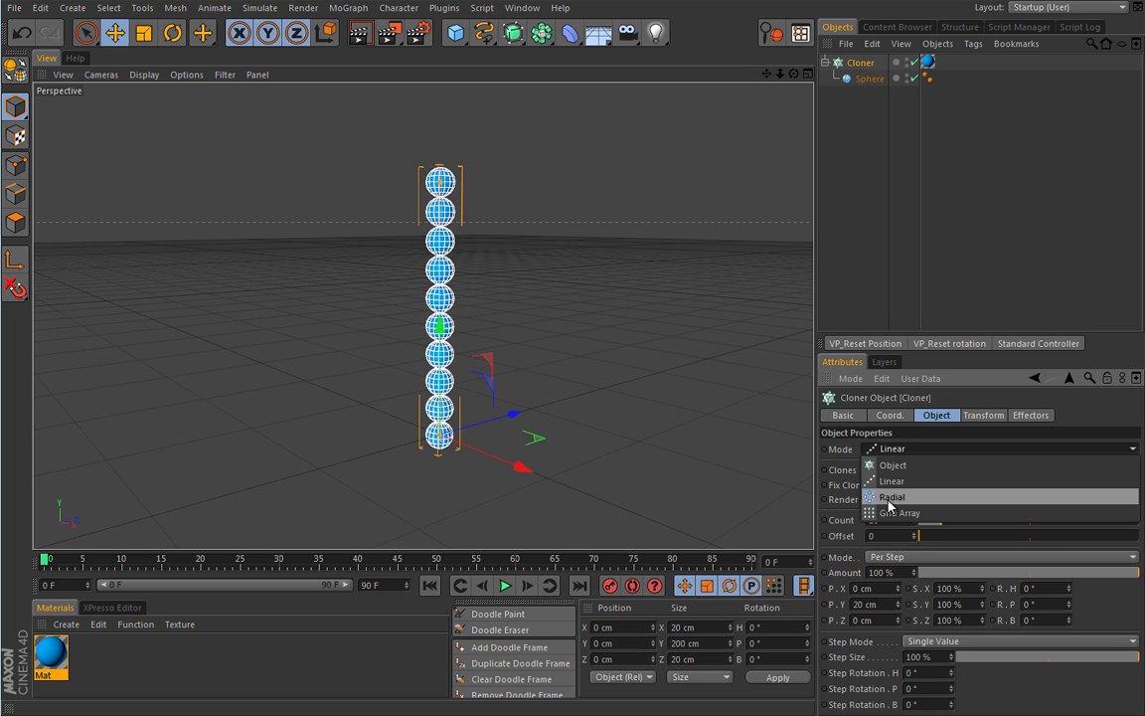
click(893, 498)
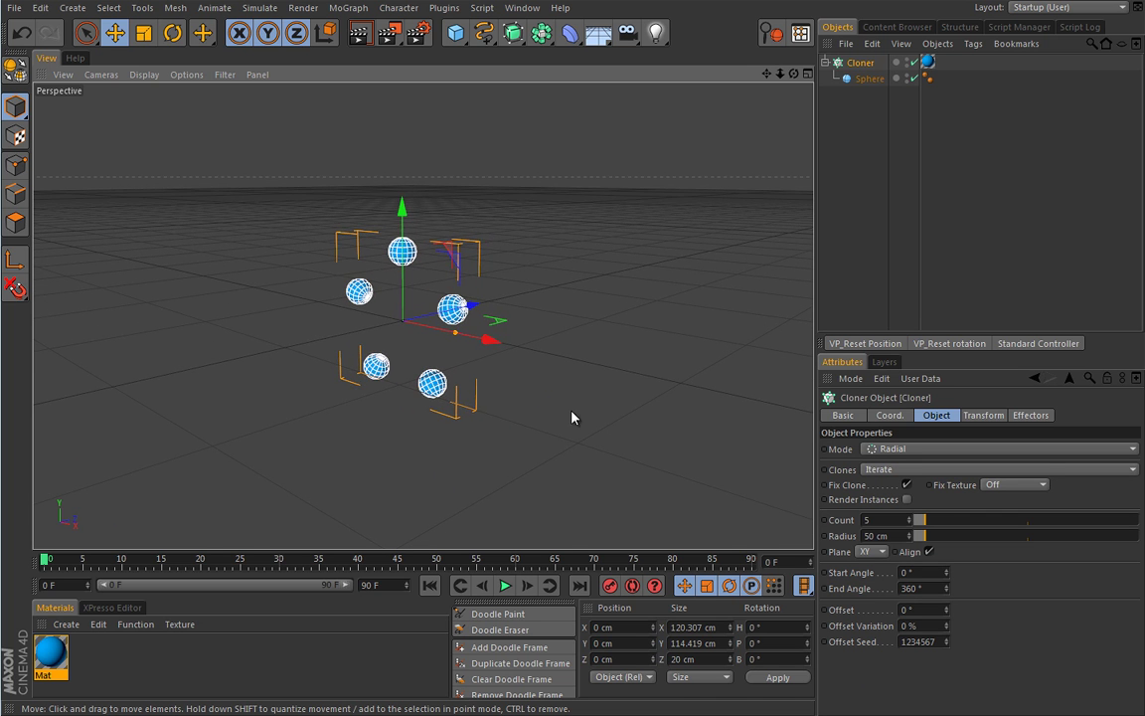
Step: Set the radial Cloner's count to 10 and radius to 75 cm, and lay the clones in the XZ plane
mouse_move(919, 520)
mouse_down()
mouse_move(944, 524)
mouse_move(929, 538)
mouse_up()
click(871, 550)
click(873, 563)
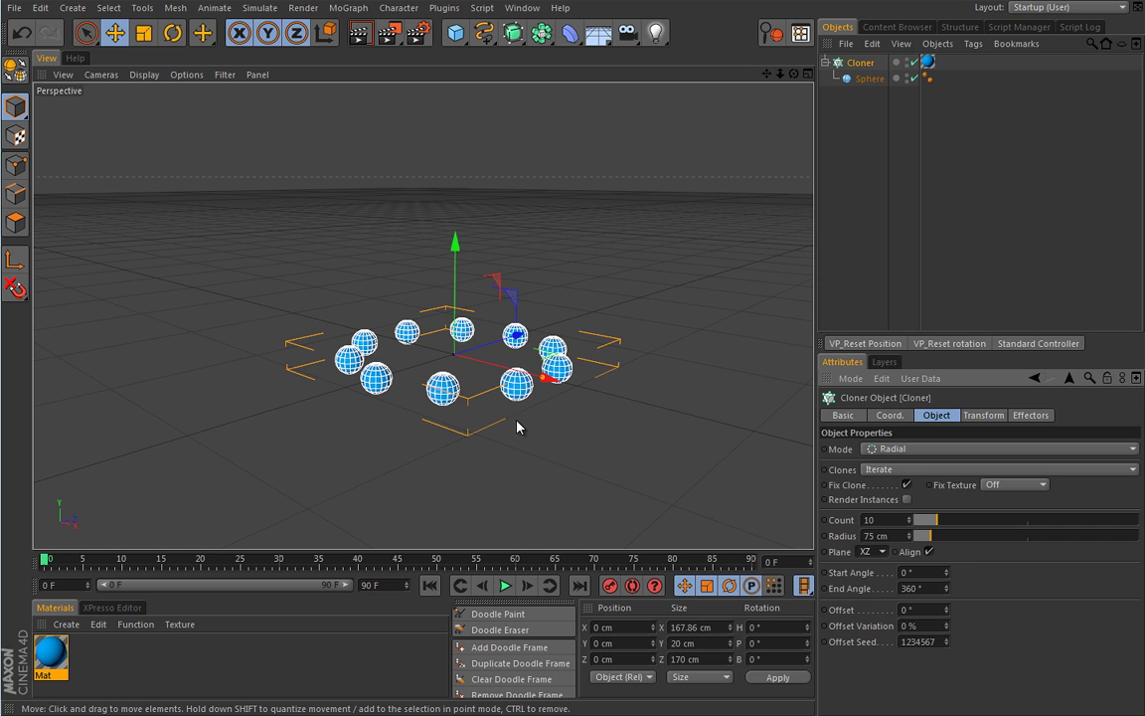
Step: Return the radial clones' plane to XY and try out the start angle
click(871, 551)
click(875, 563)
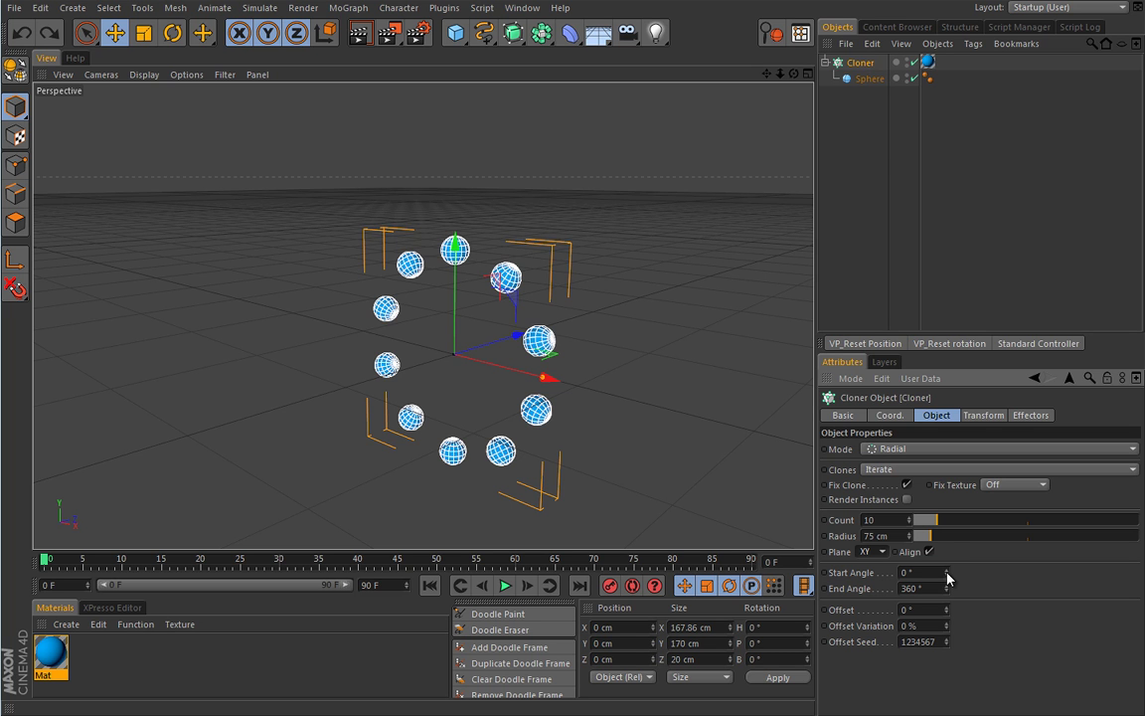
drag(949, 575, 929, 623)
Step: Switch the Cloner to Grid Array mode and set its count to 5 in all three directions
click(902, 448)
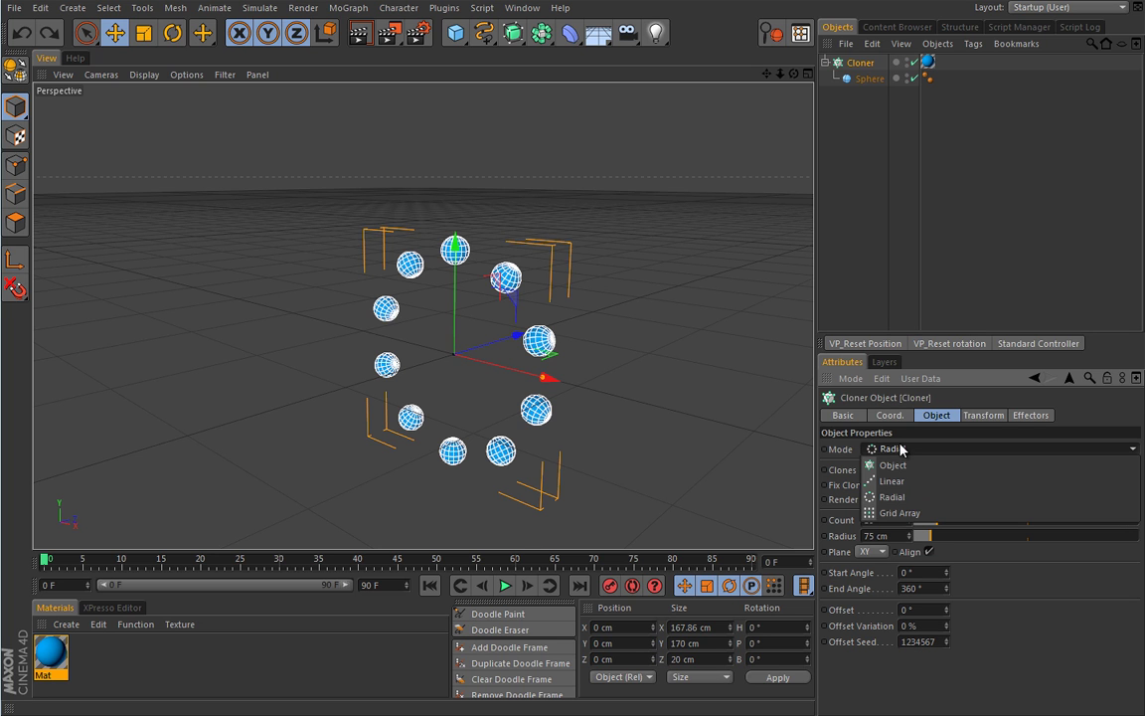
click(892, 513)
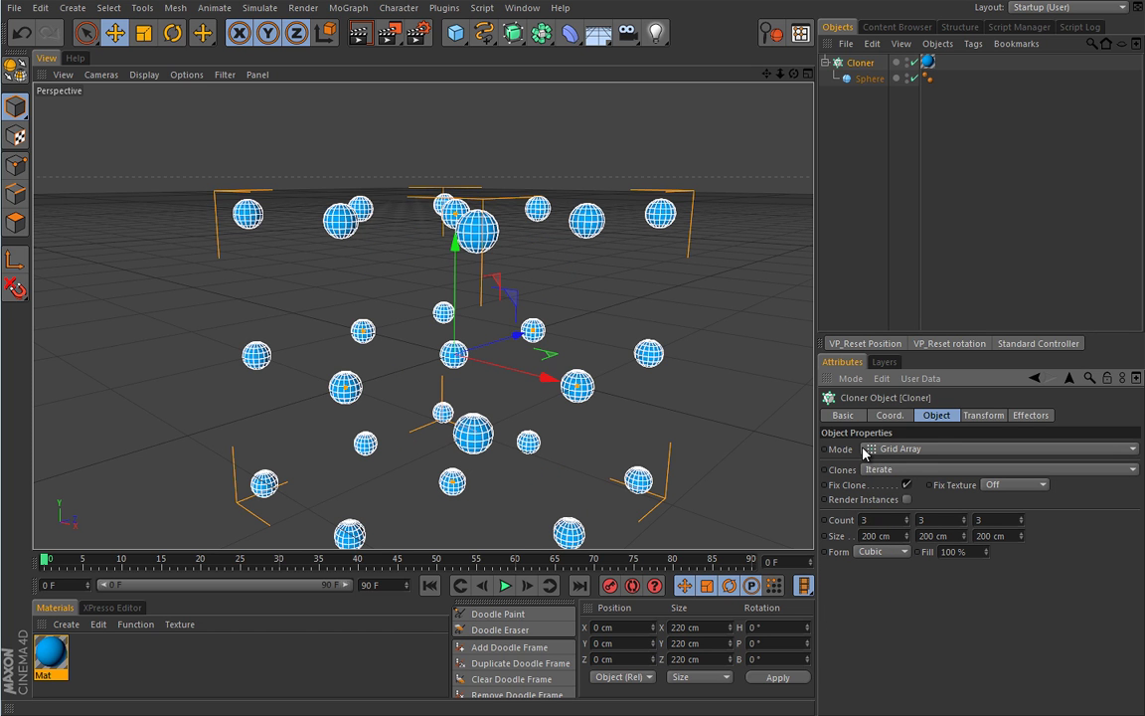
click(905, 517)
click(905, 517)
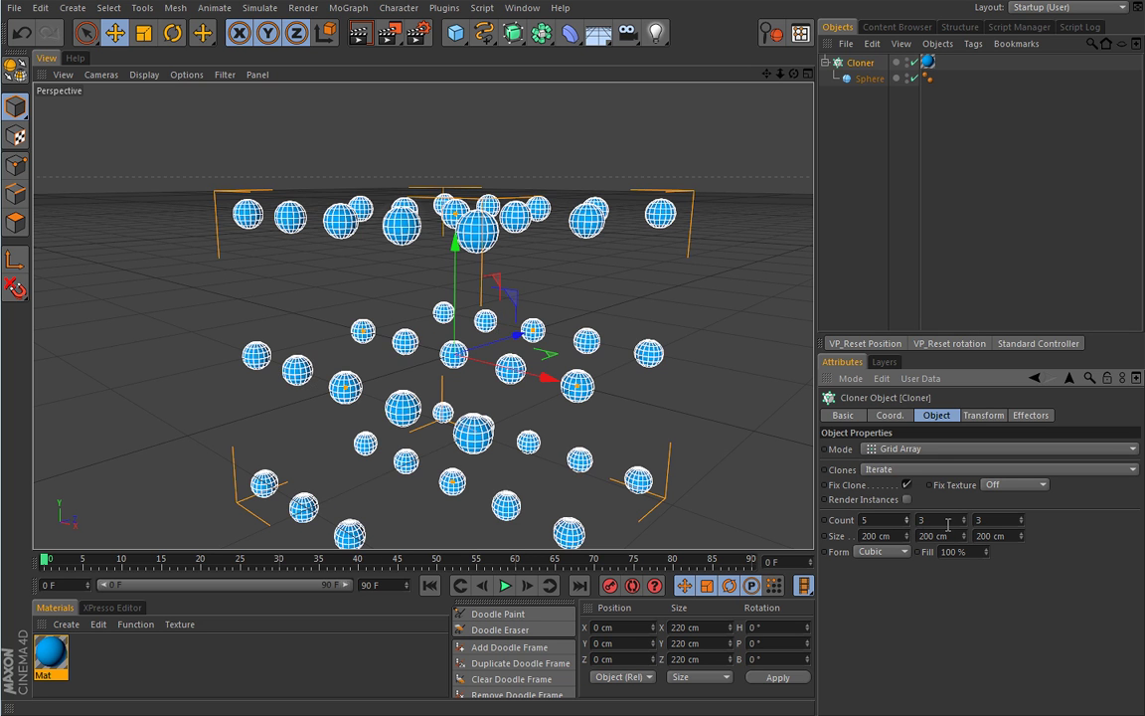
click(964, 517)
click(964, 518)
click(1021, 518)
click(1020, 518)
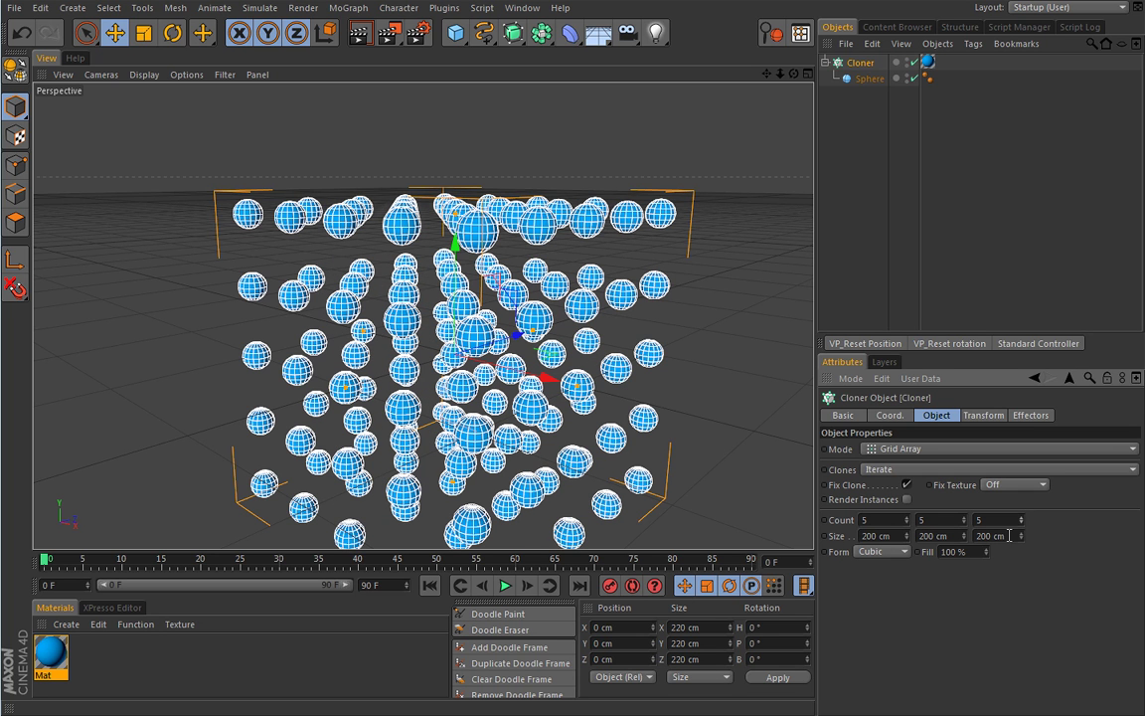
click(900, 552)
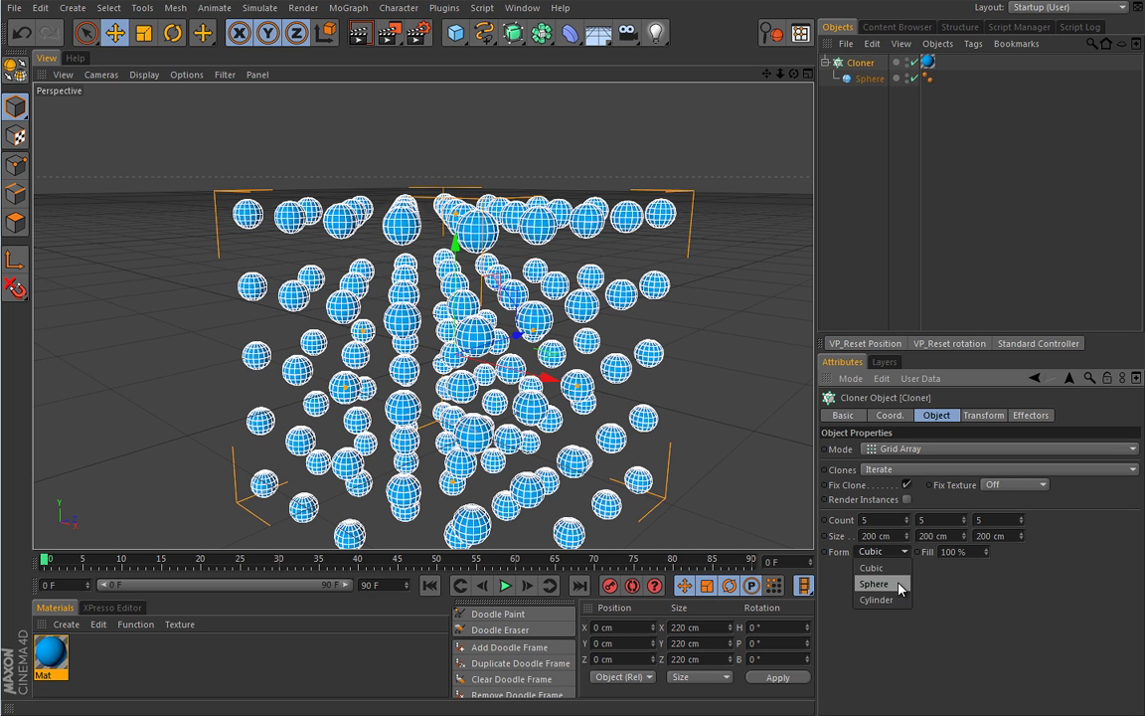
click(952, 591)
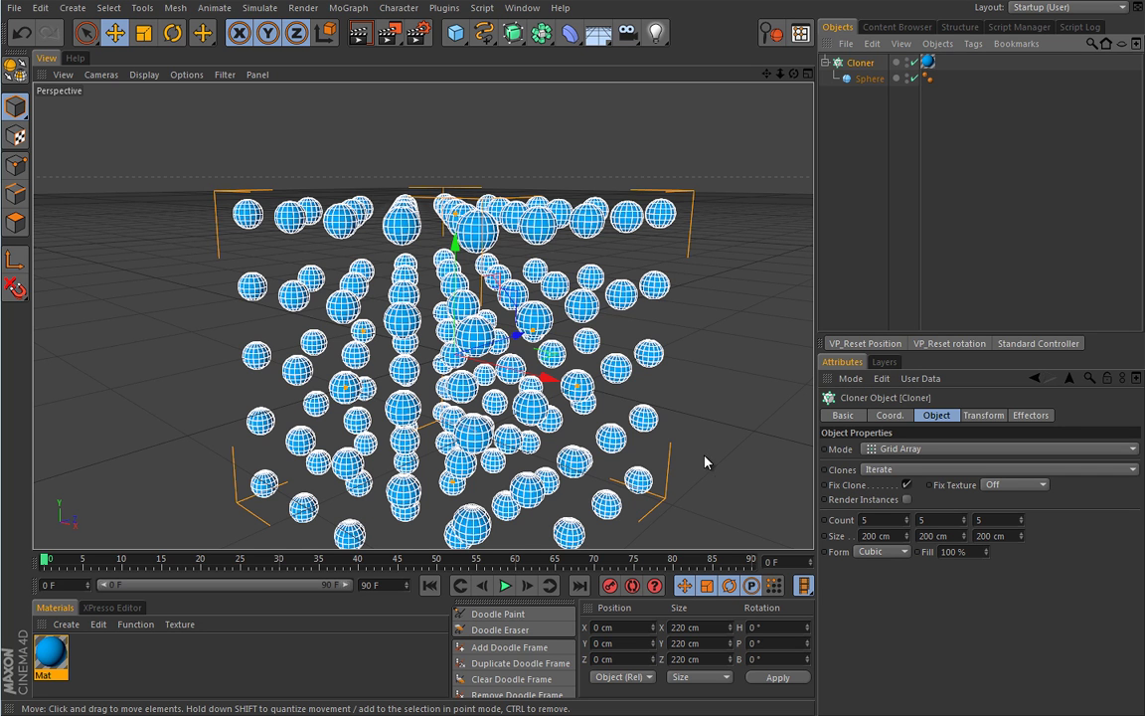
Step: Switch the Cloner to Object mode and add a torus primitive to the scene
click(882, 450)
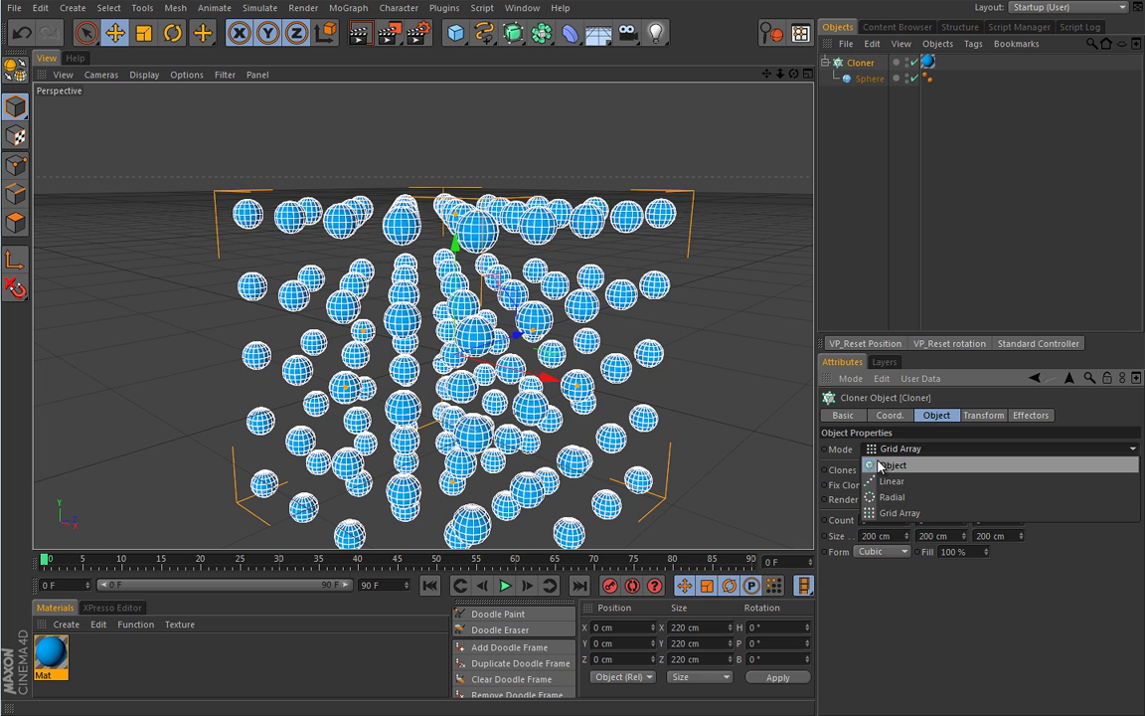
click(889, 465)
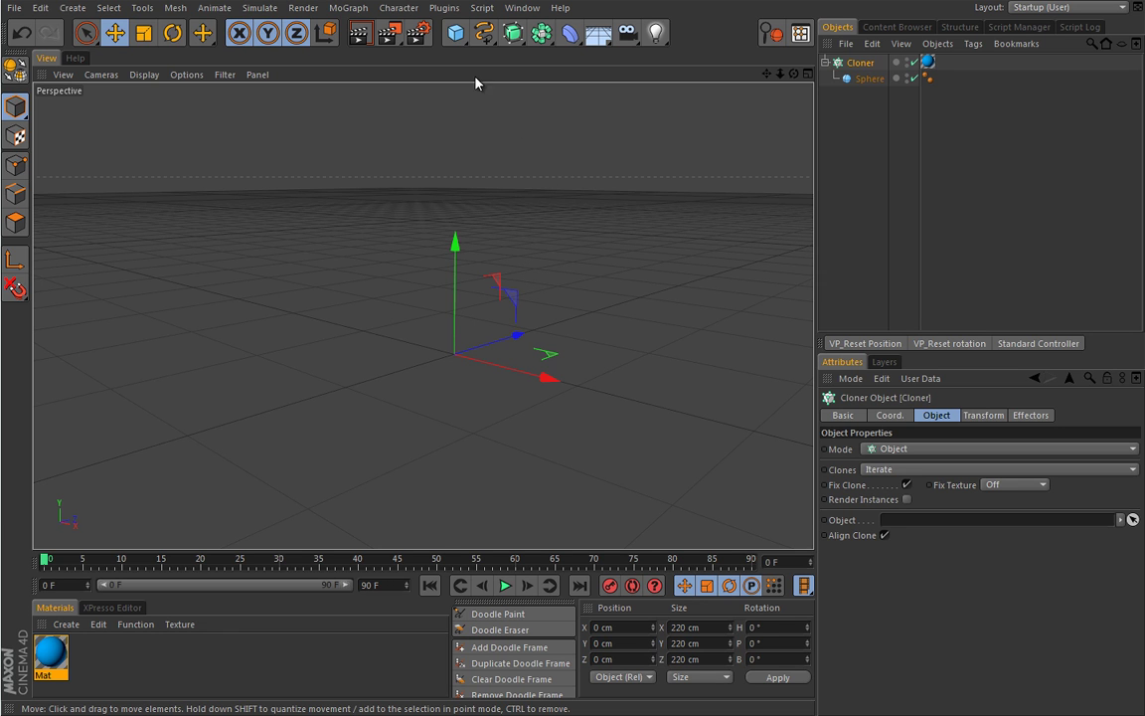
click(455, 33)
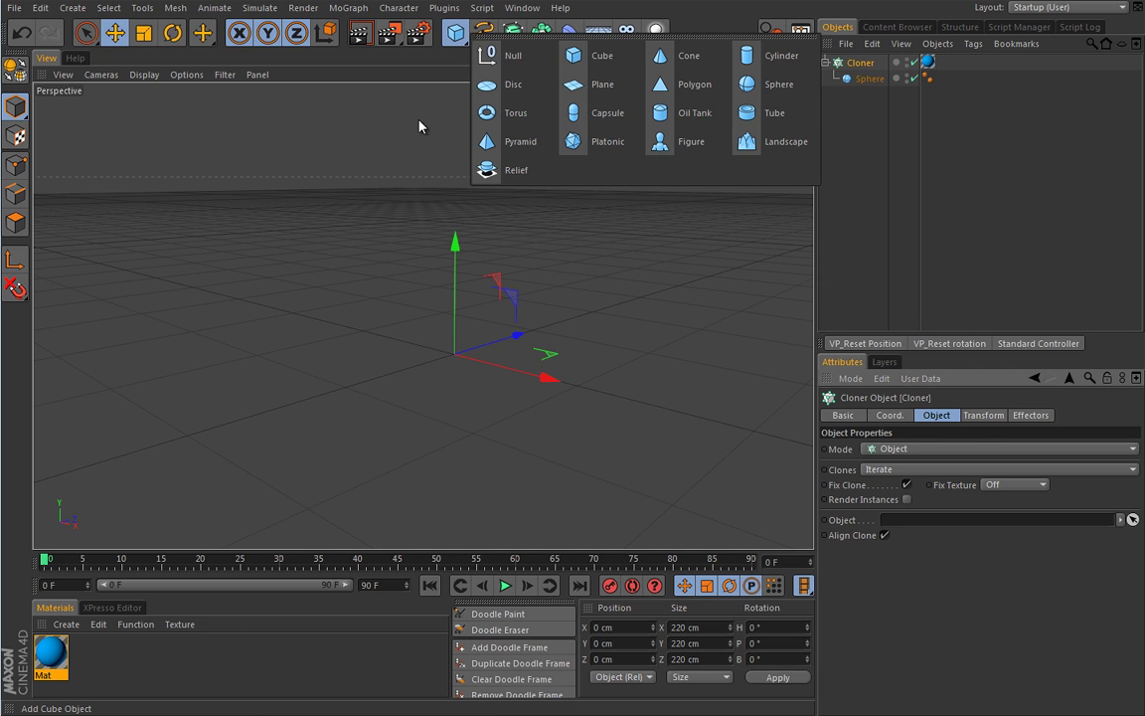
click(502, 114)
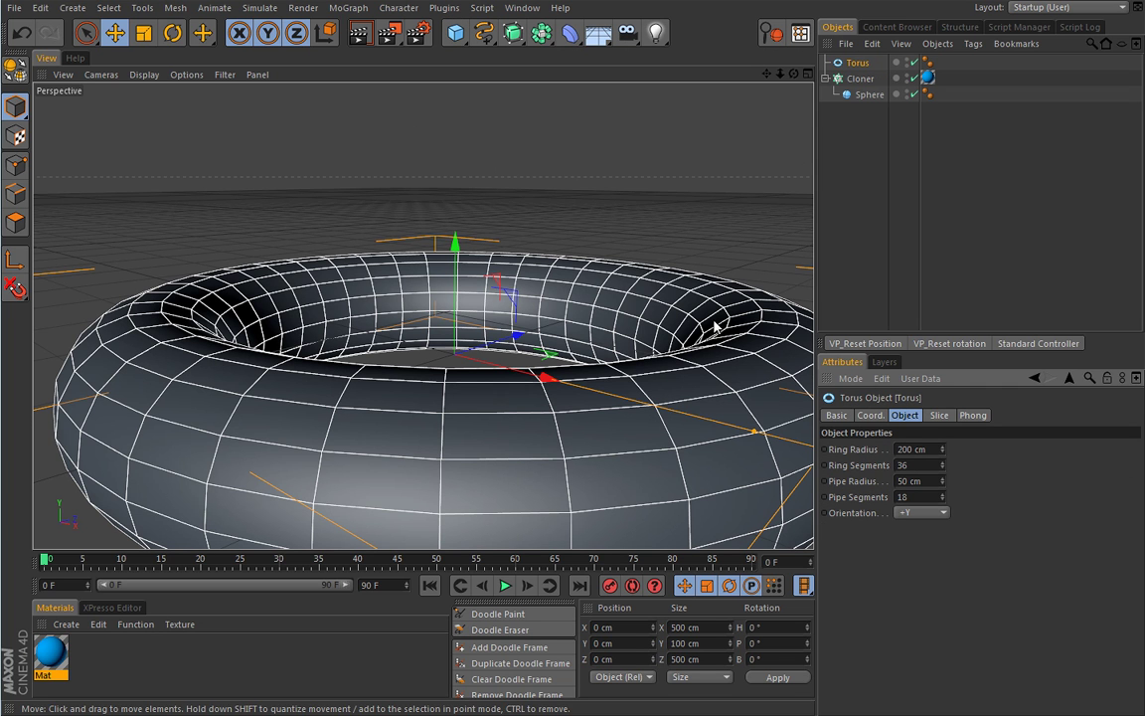
Step: Set the torus's ring radius to 100 cm and its pipe radius to 25 cm
double_click(918, 450)
text(100)
key(Return)
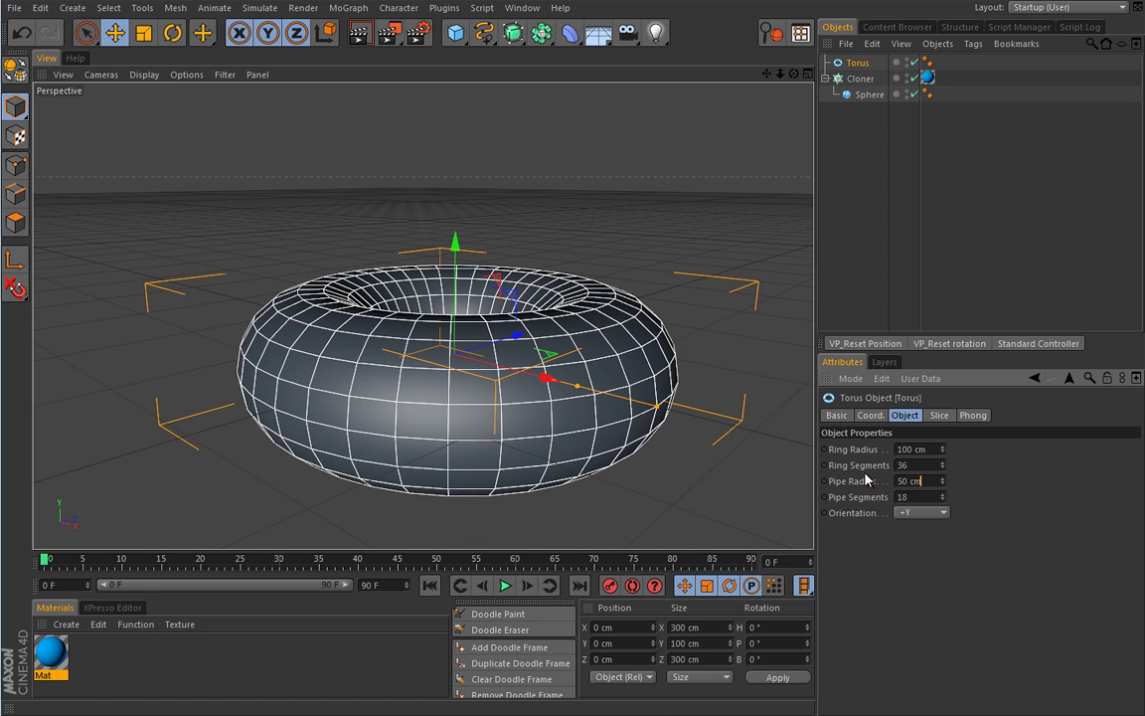
key(Return)
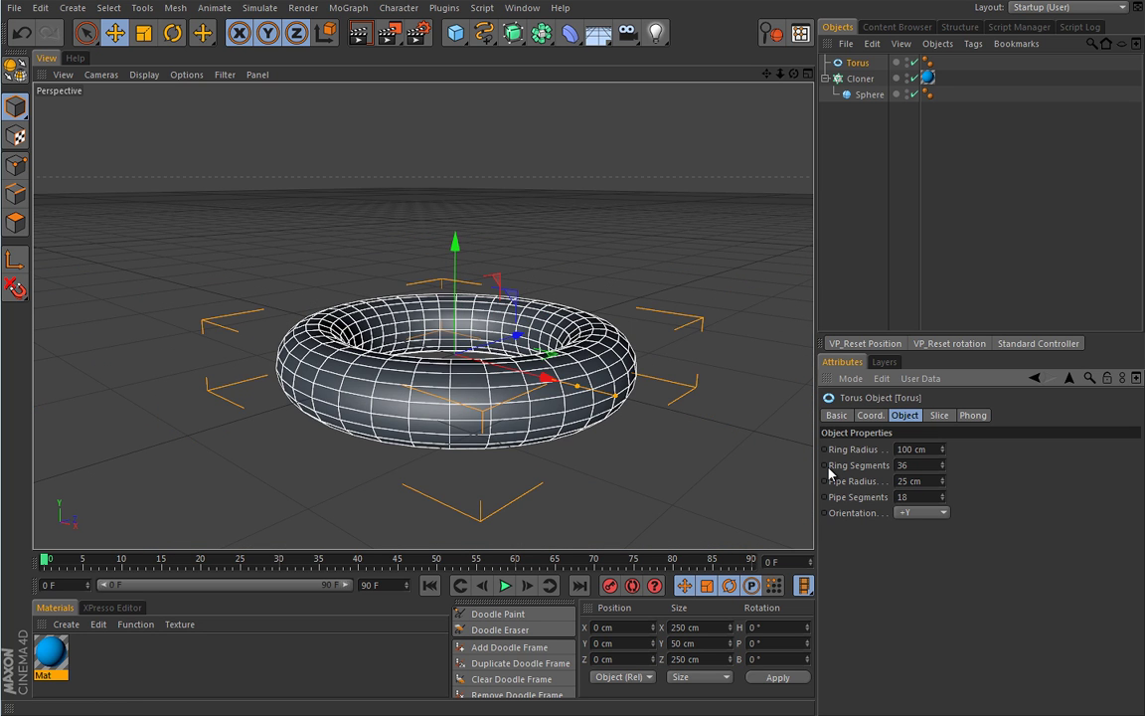
alt+drag(407, 338, 404, 390)
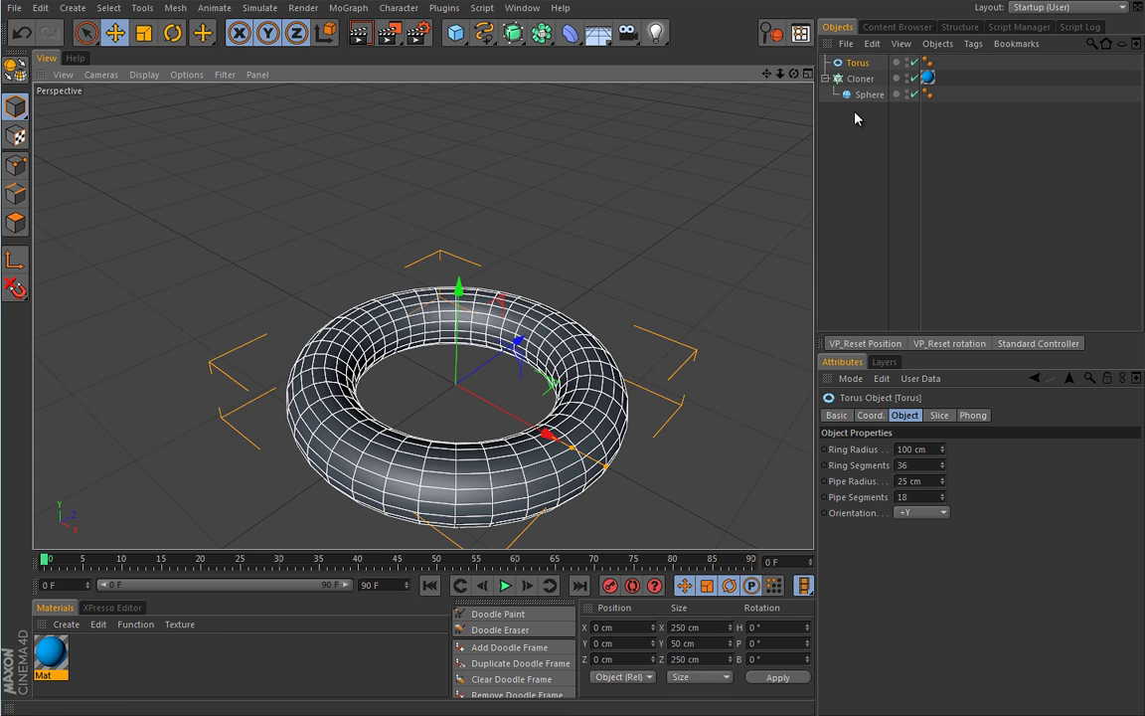
Step: Try nesting the Cloner under the torus, and assign the torus as the Cloner's target object
click(860, 79)
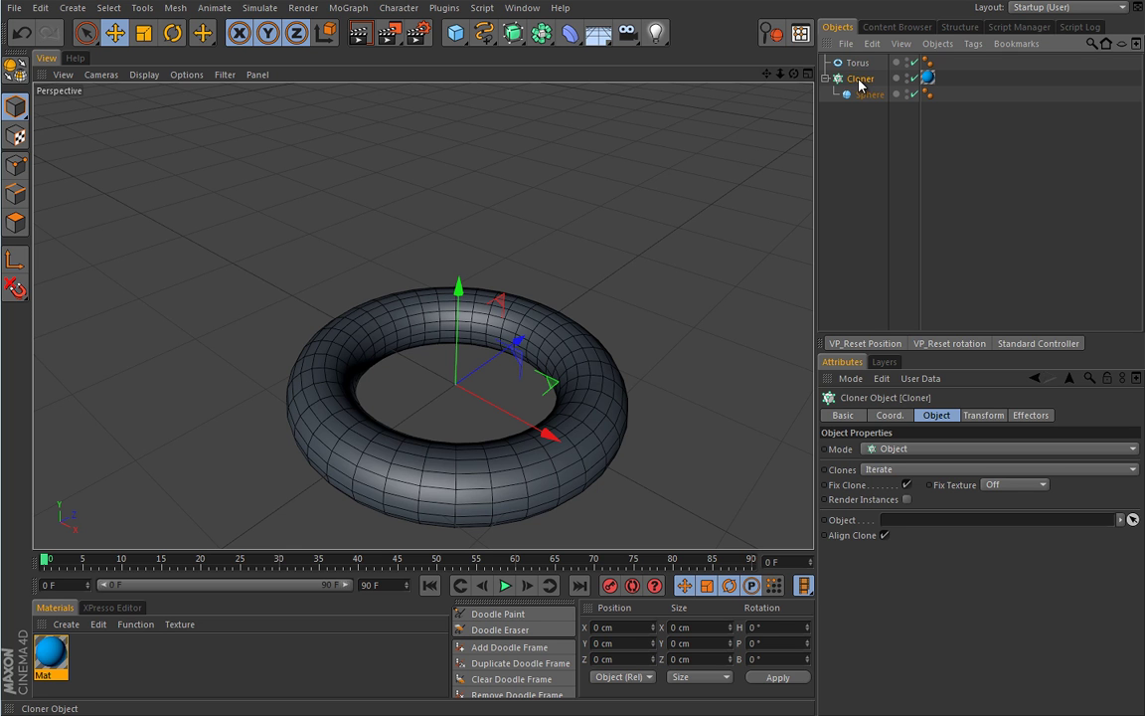
drag(861, 83, 860, 70)
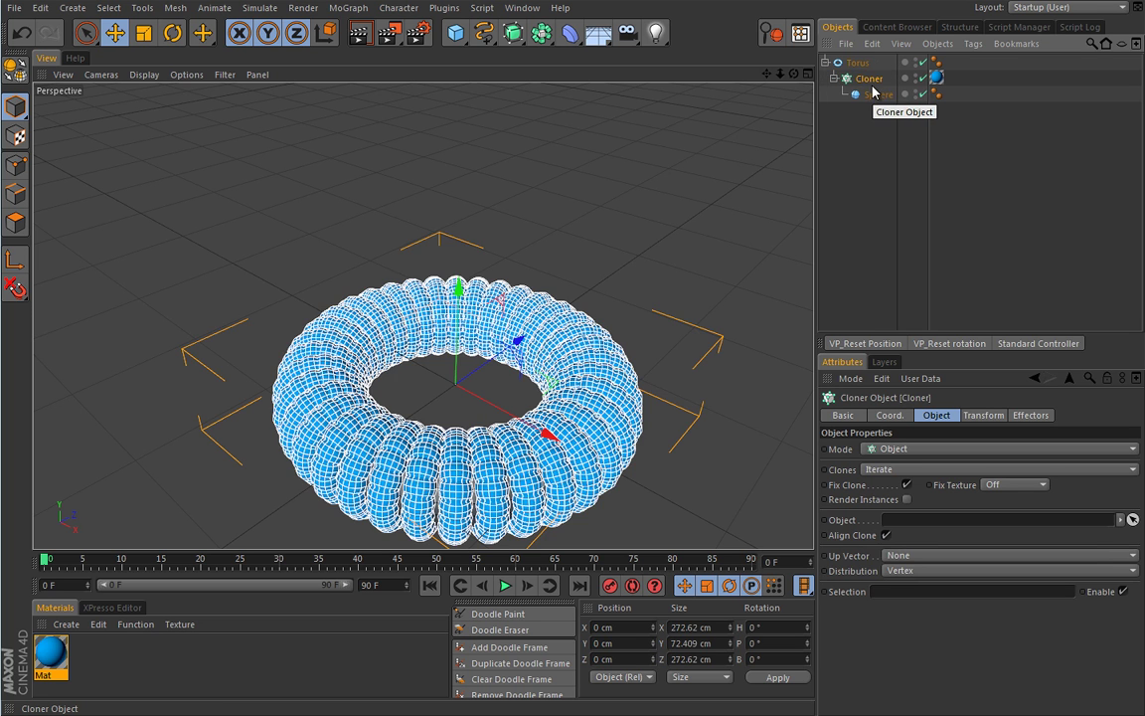
drag(866, 79, 901, 523)
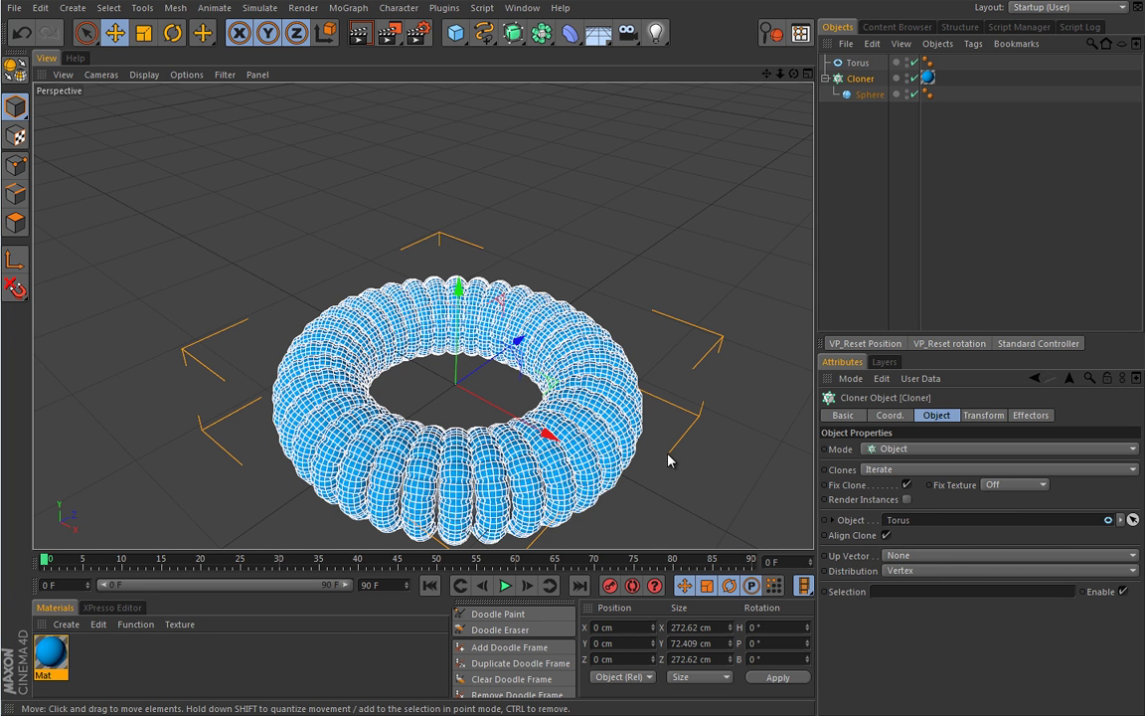
scroll(596, 358, up, 5)
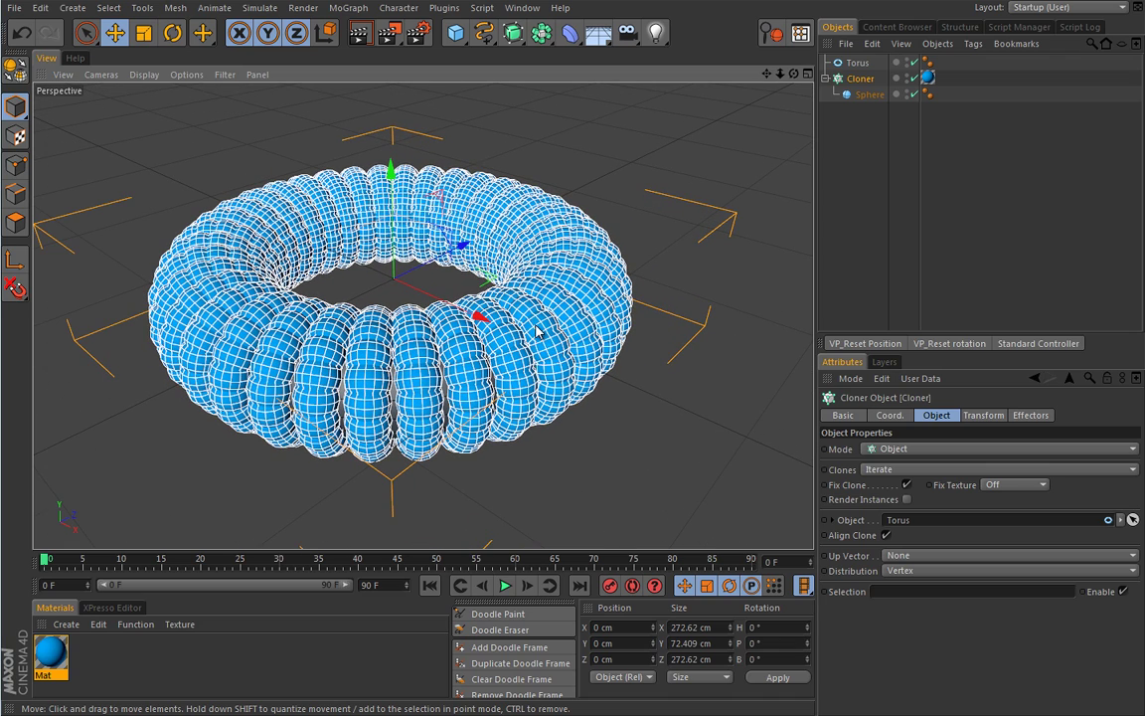
Step: Set the radius of the cloned sphere to 5 cm and view the clones around the torus
click(869, 94)
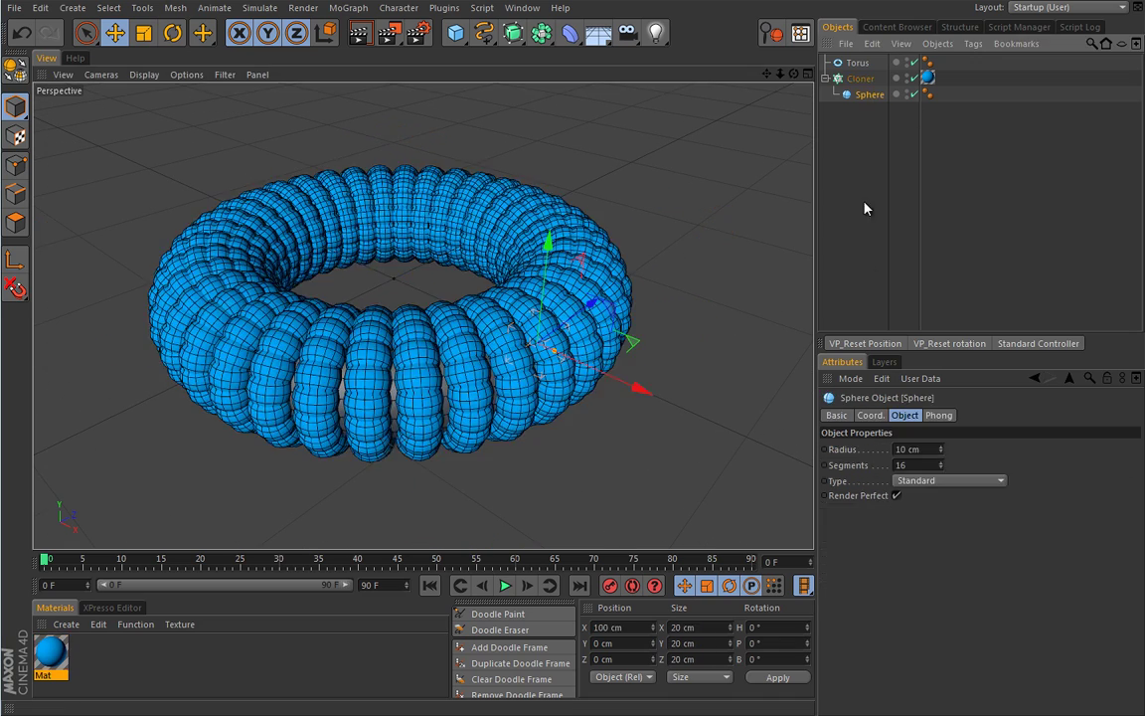
double_click(906, 449)
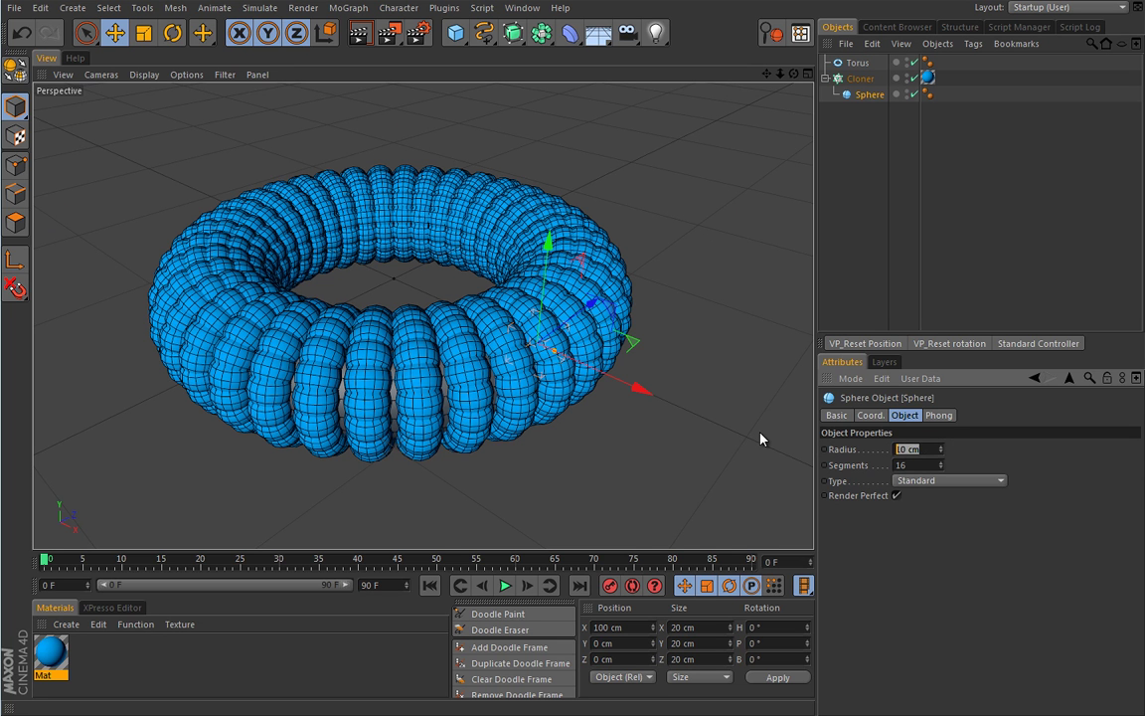
text(5)
key(Return)
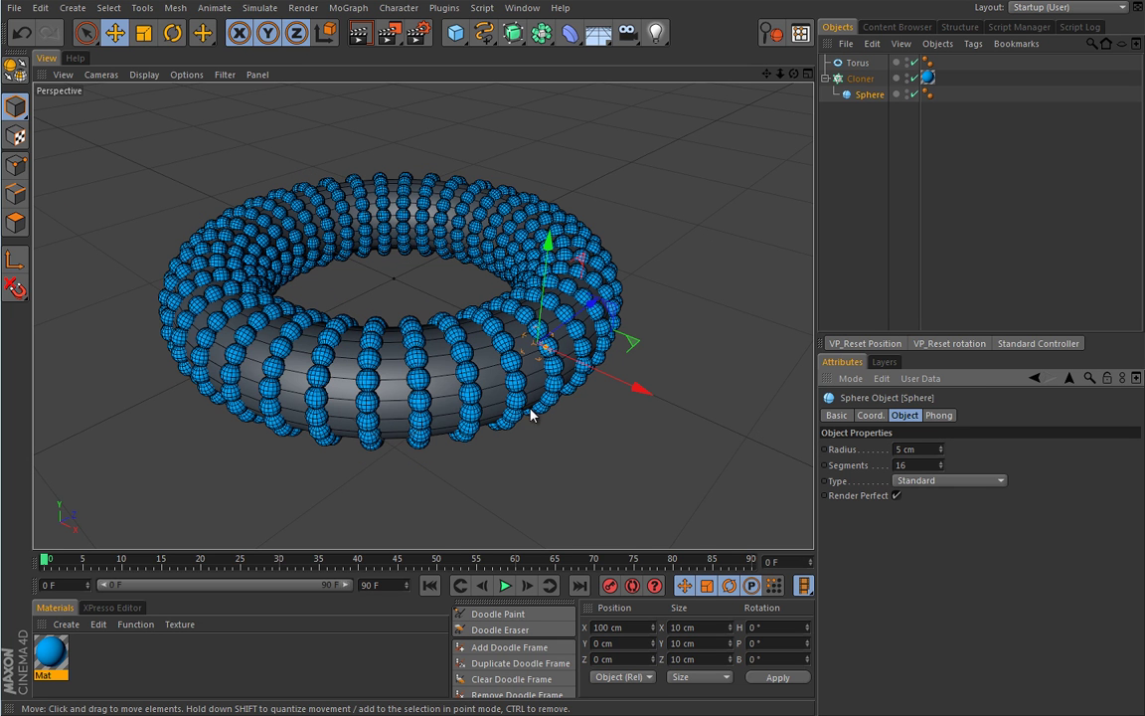
mouse_move(449, 382)
alt+mouse_down()
mouse_move(532, 473)
mouse_move(563, 395)
alt+mouse_up()
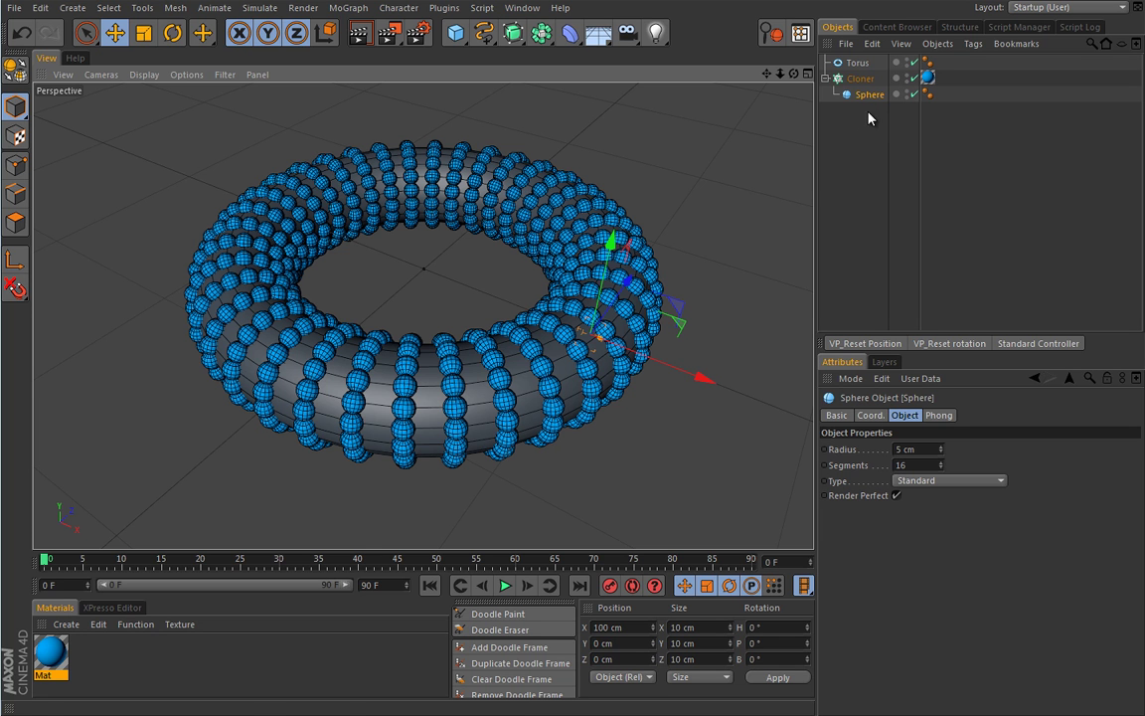
mouse_move(616, 424)
alt+mouse_down()
mouse_move(613, 401)
mouse_move(621, 437)
alt+mouse_up()
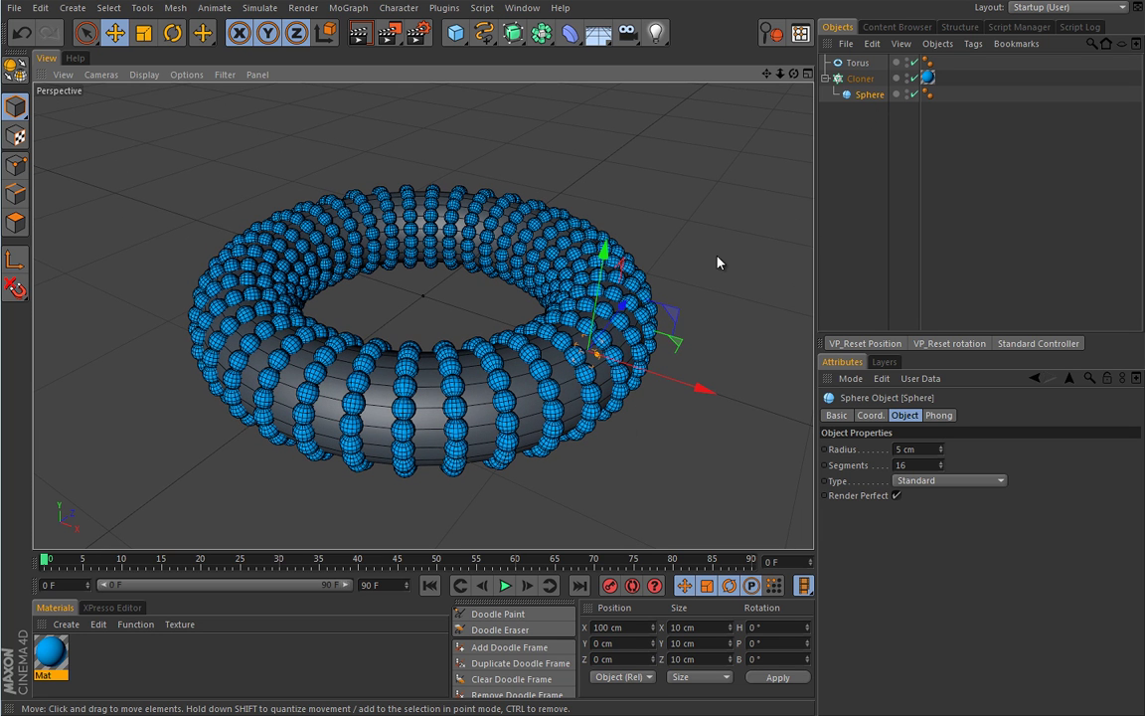
Step: Try out the Cloner's Edge and Polygon Center distributions on the torus
click(860, 79)
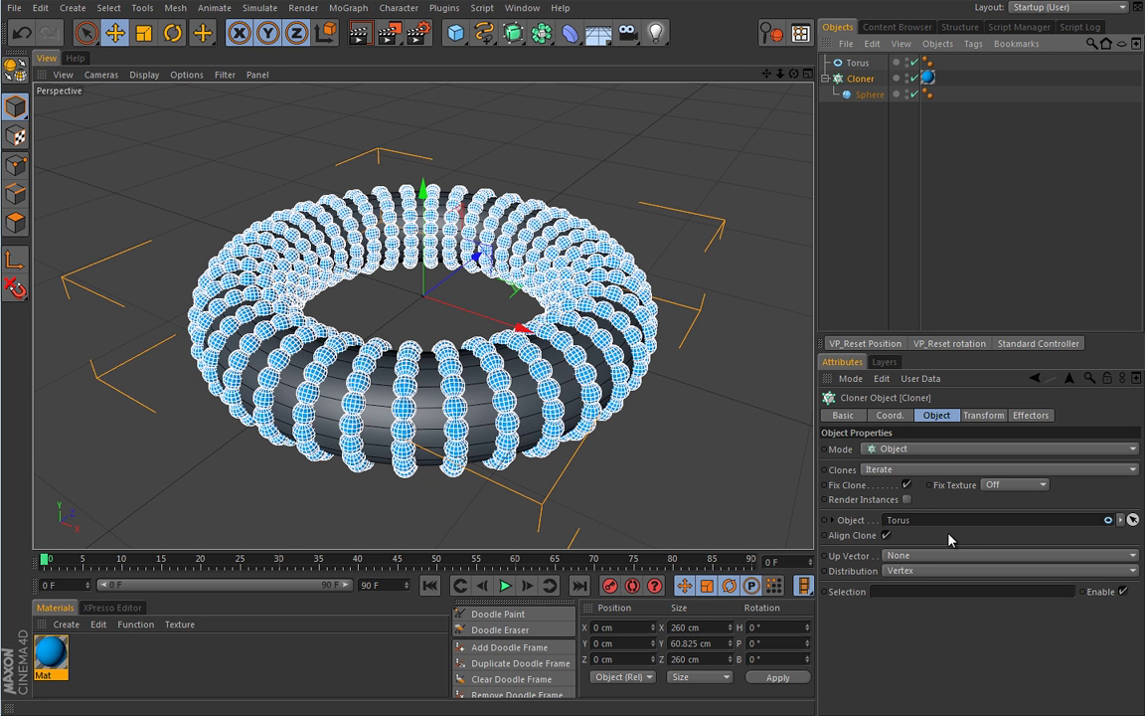
mouse_move(650, 445)
alt+mouse_down()
mouse_move(679, 463)
mouse_move(636, 461)
alt+mouse_up()
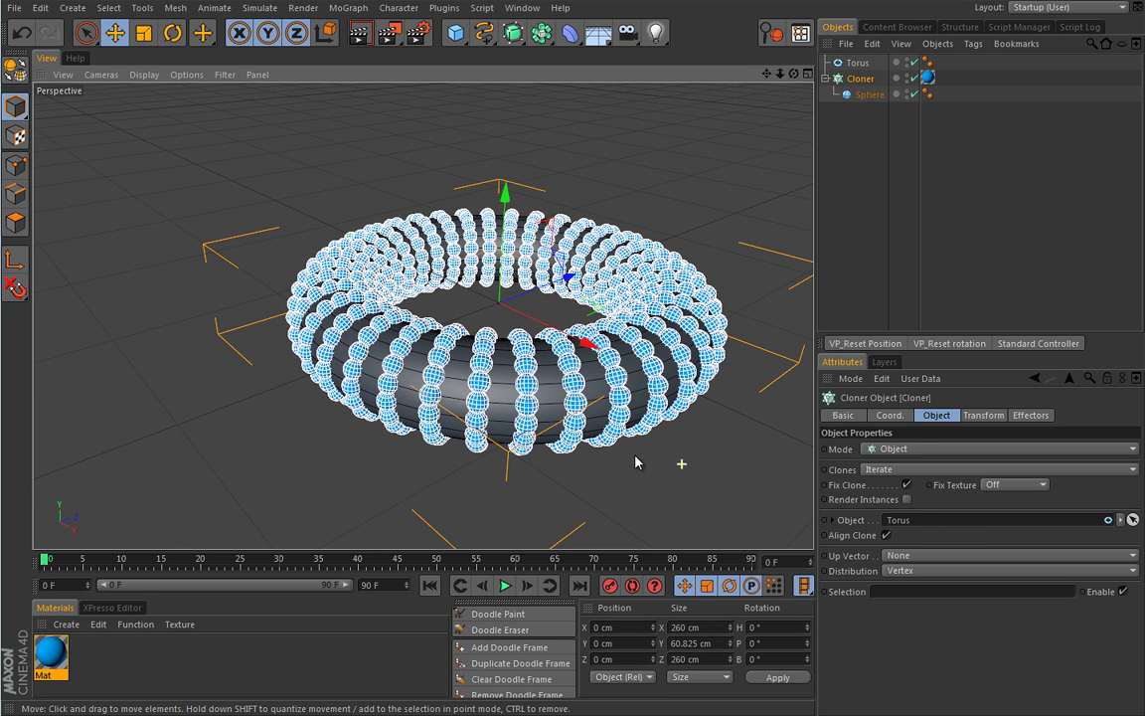
click(919, 571)
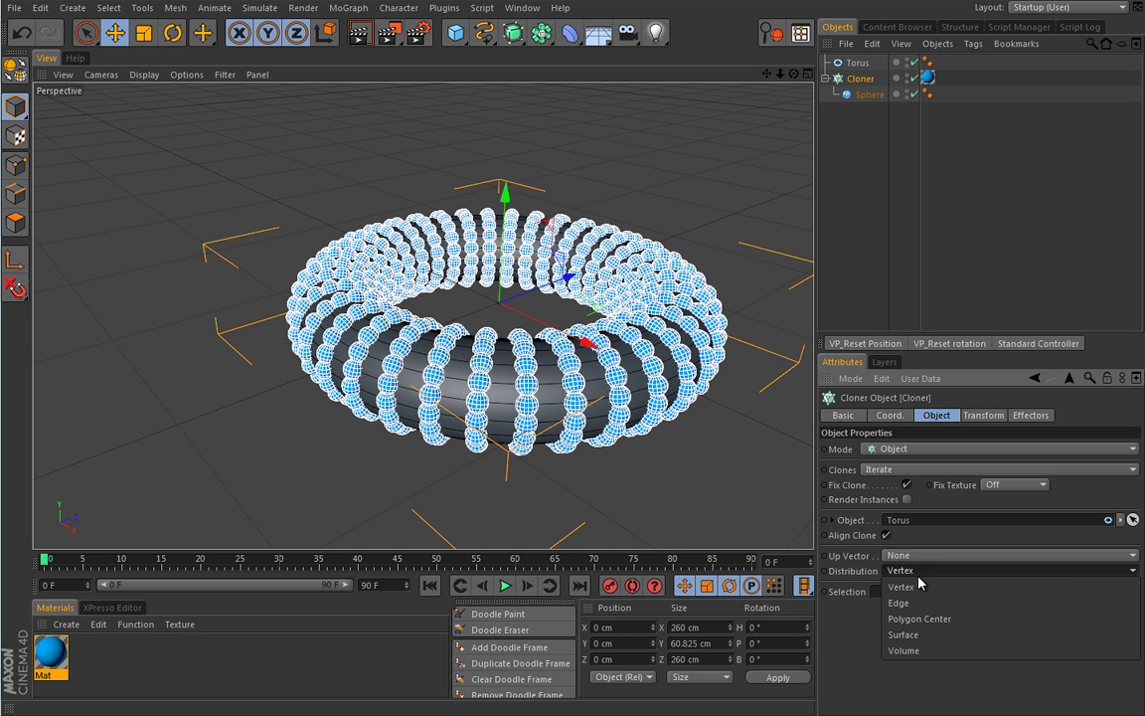
click(935, 586)
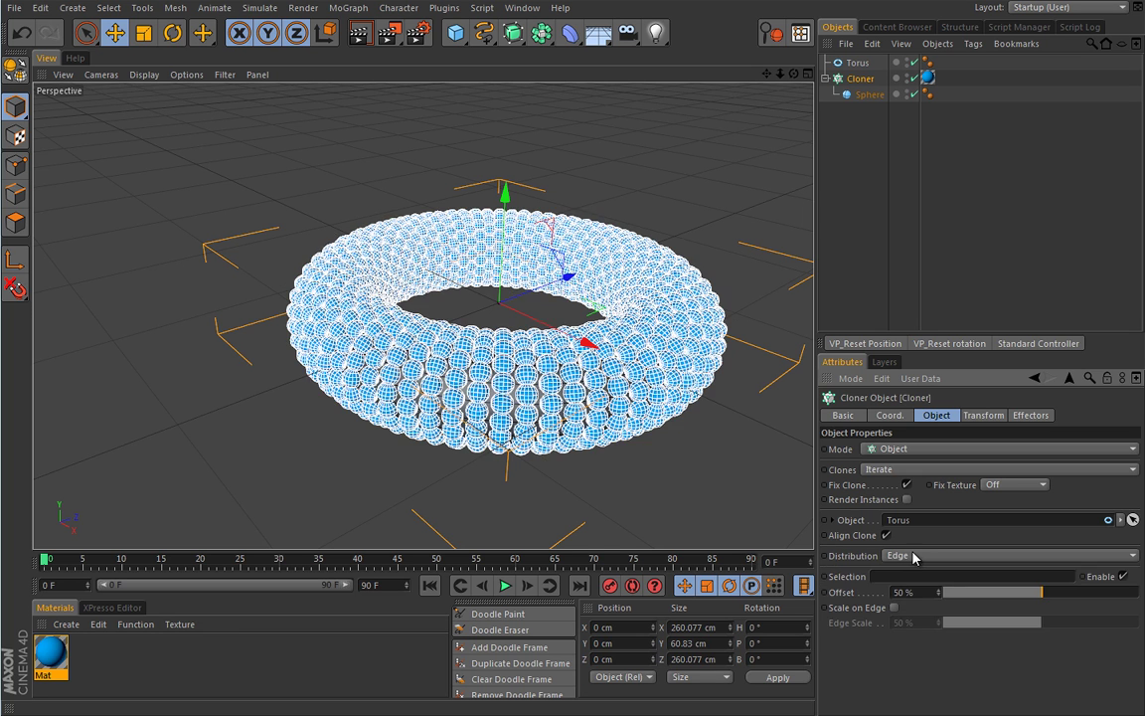
click(916, 554)
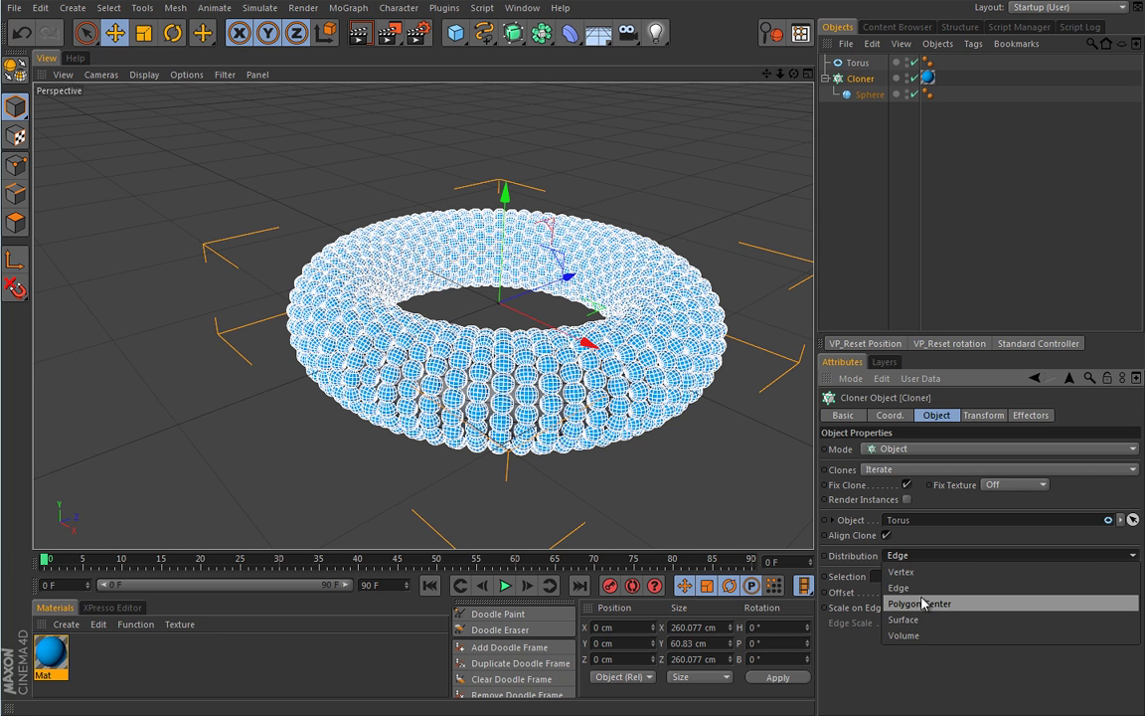
click(924, 604)
Step: Distribute the clones over the torus's Surface and raise the count to 63
click(918, 570)
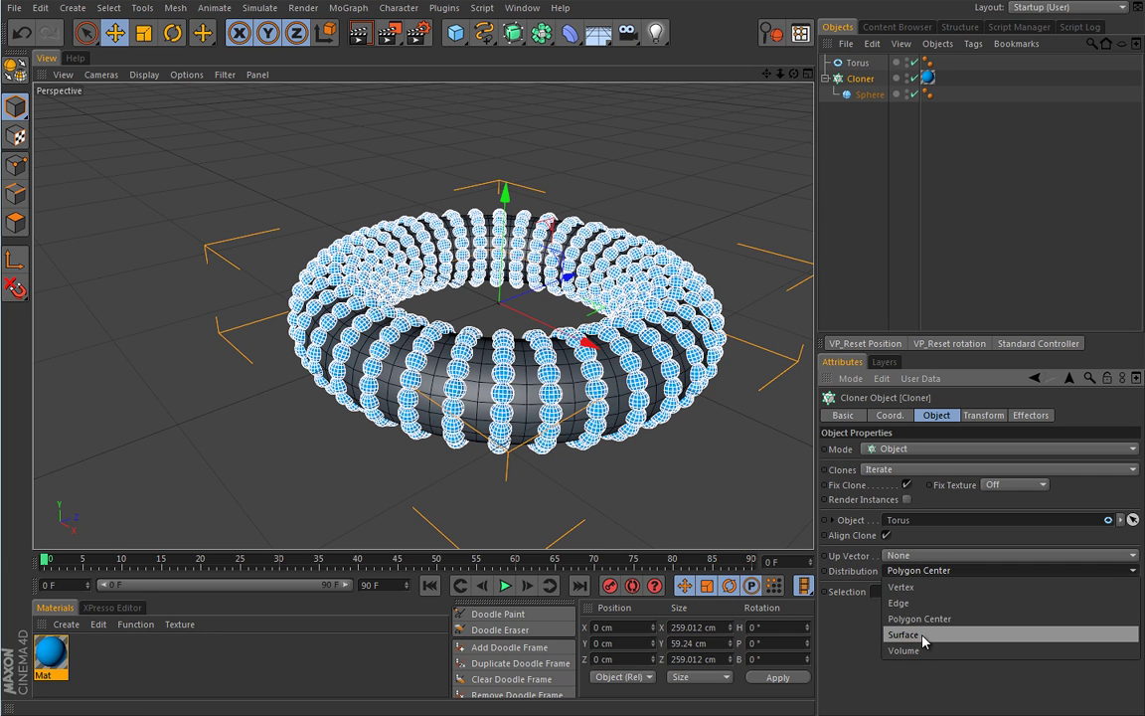
click(920, 619)
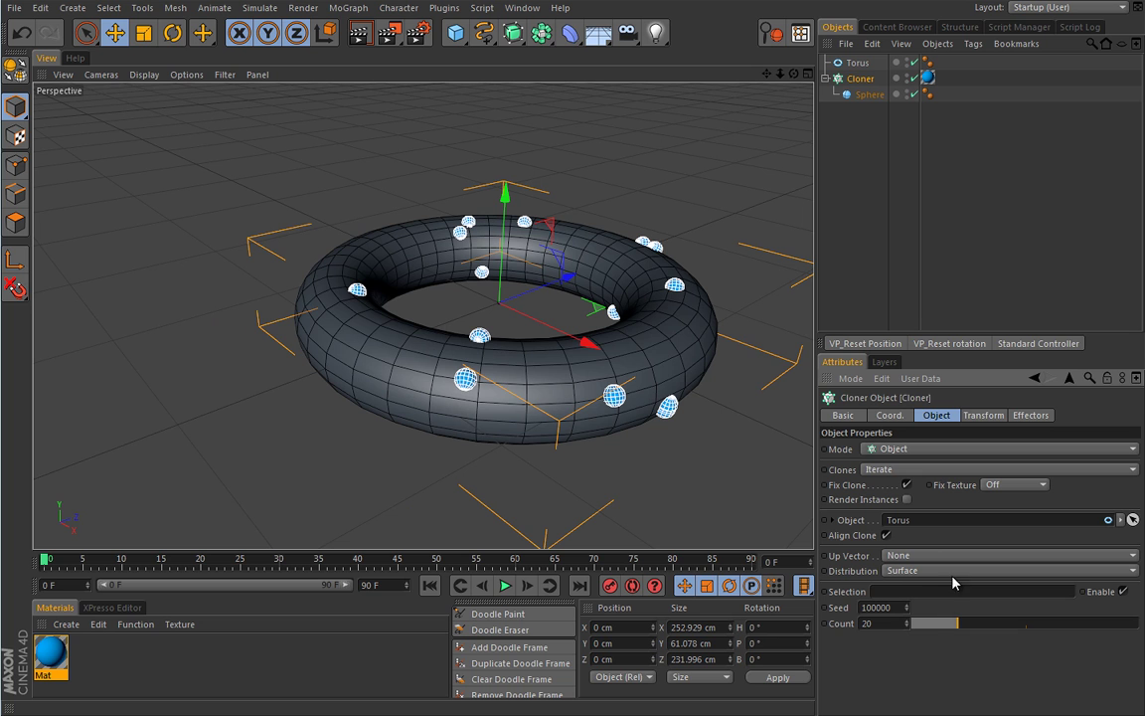
drag(952, 623, 1055, 624)
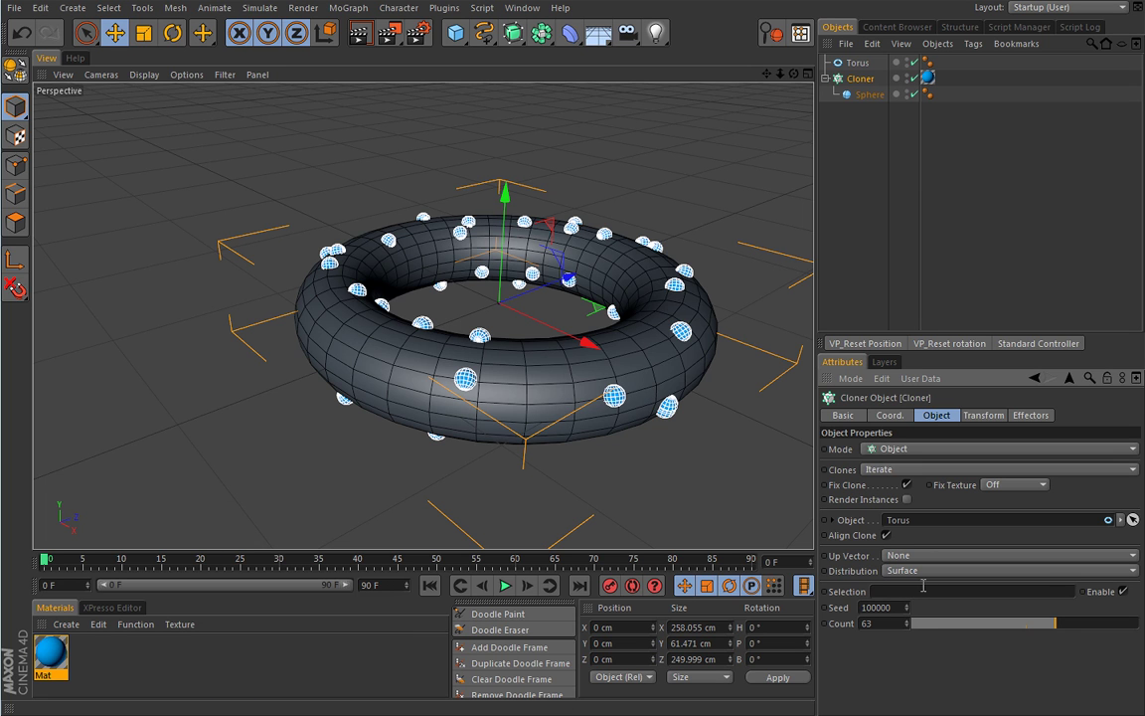
Step: Switch the clone distribution to Volume and raise the count to 83
click(927, 570)
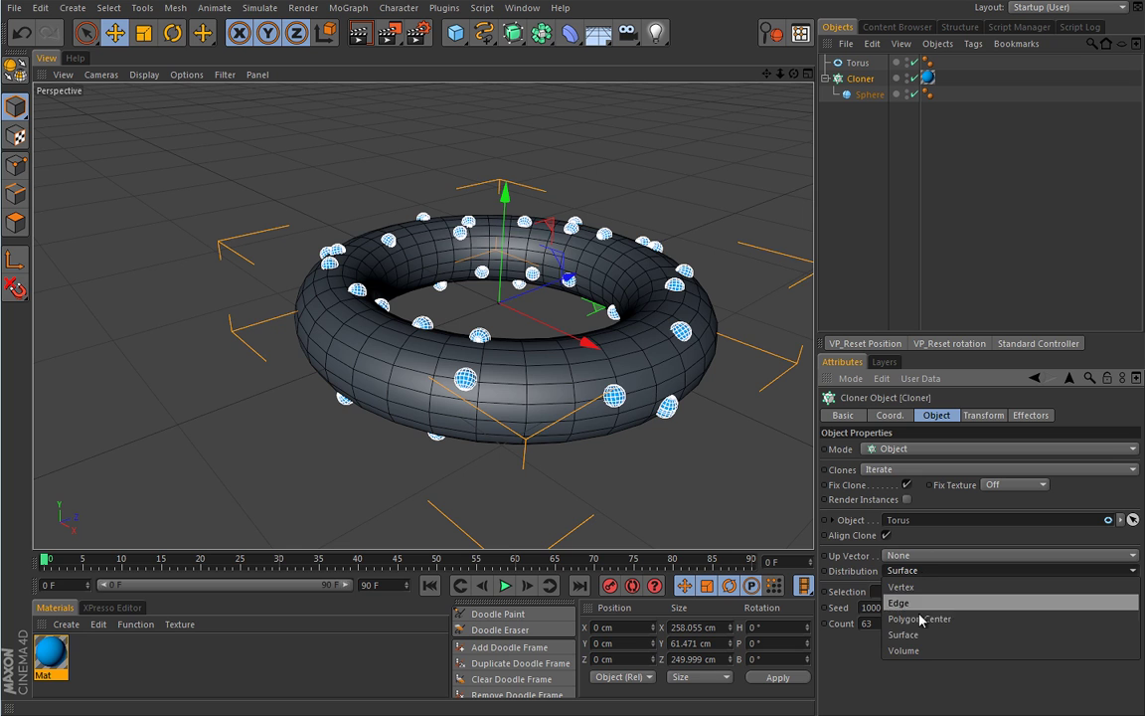
click(920, 651)
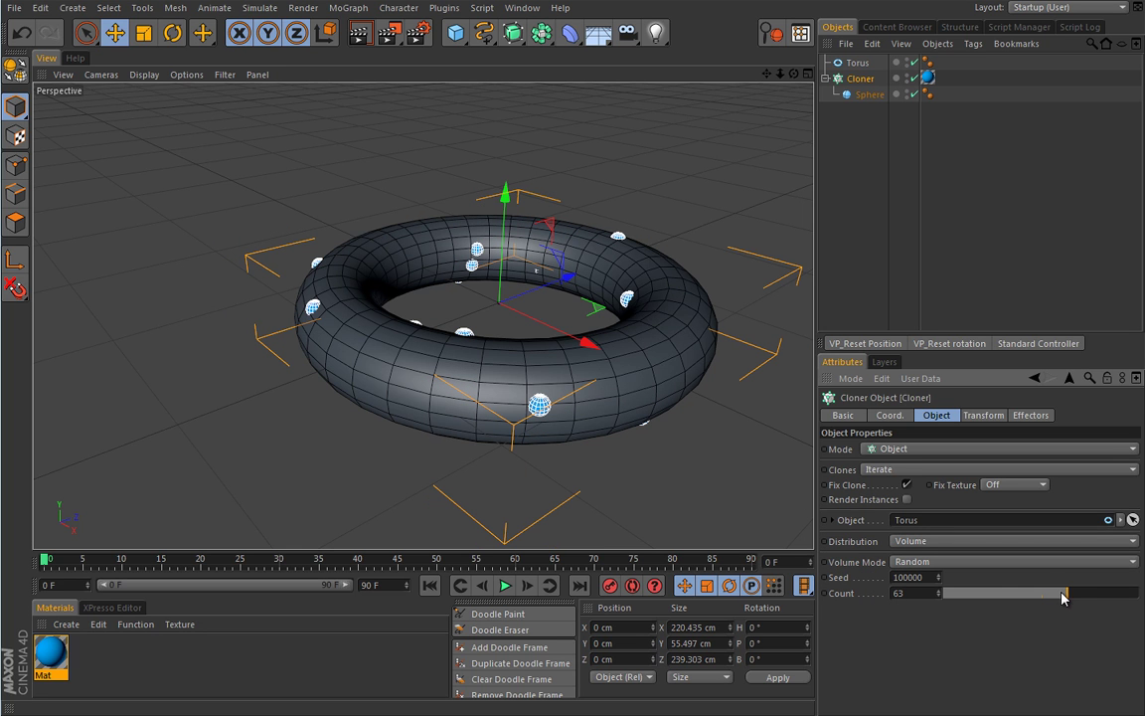
mouse_move(1048, 594)
mouse_down()
mouse_move(980, 594)
mouse_move(1119, 592)
mouse_up()
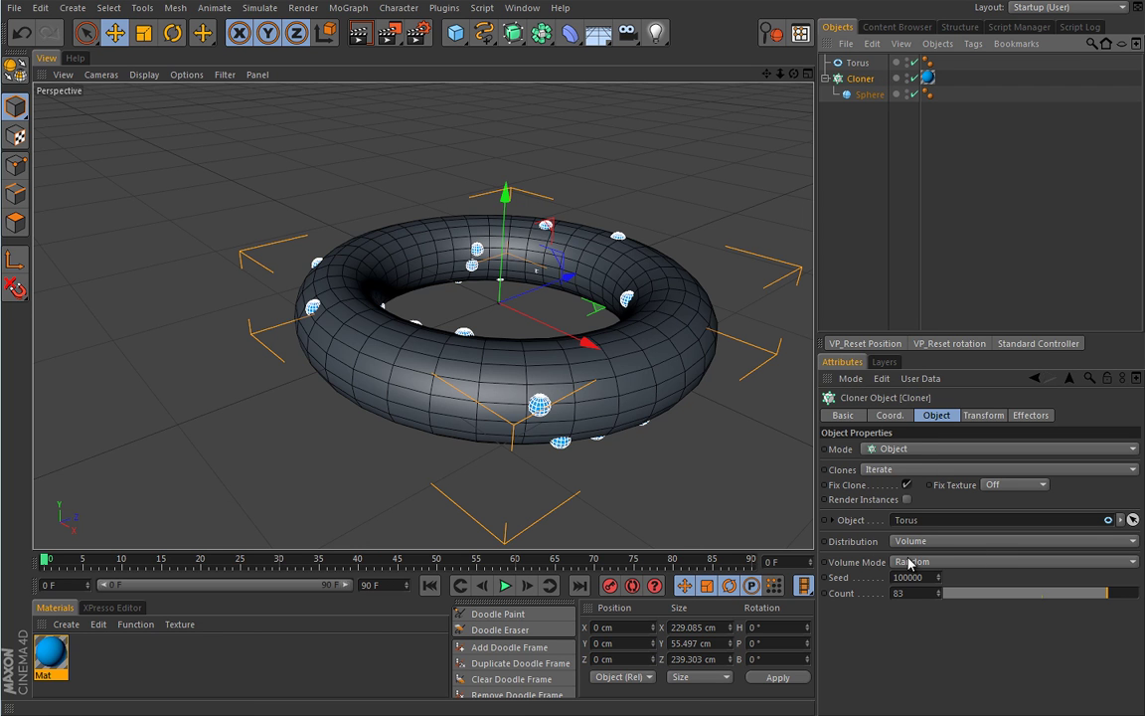
Step: Change the volume mode to Surface and raise the clone count to 91
click(944, 563)
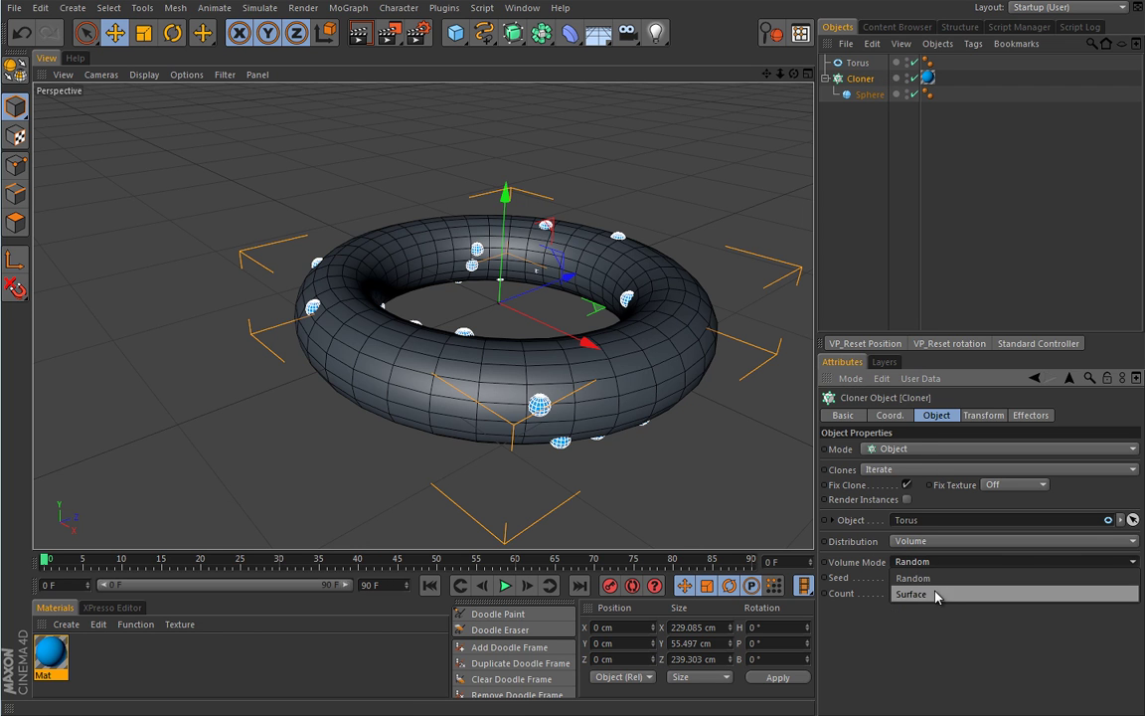
click(927, 595)
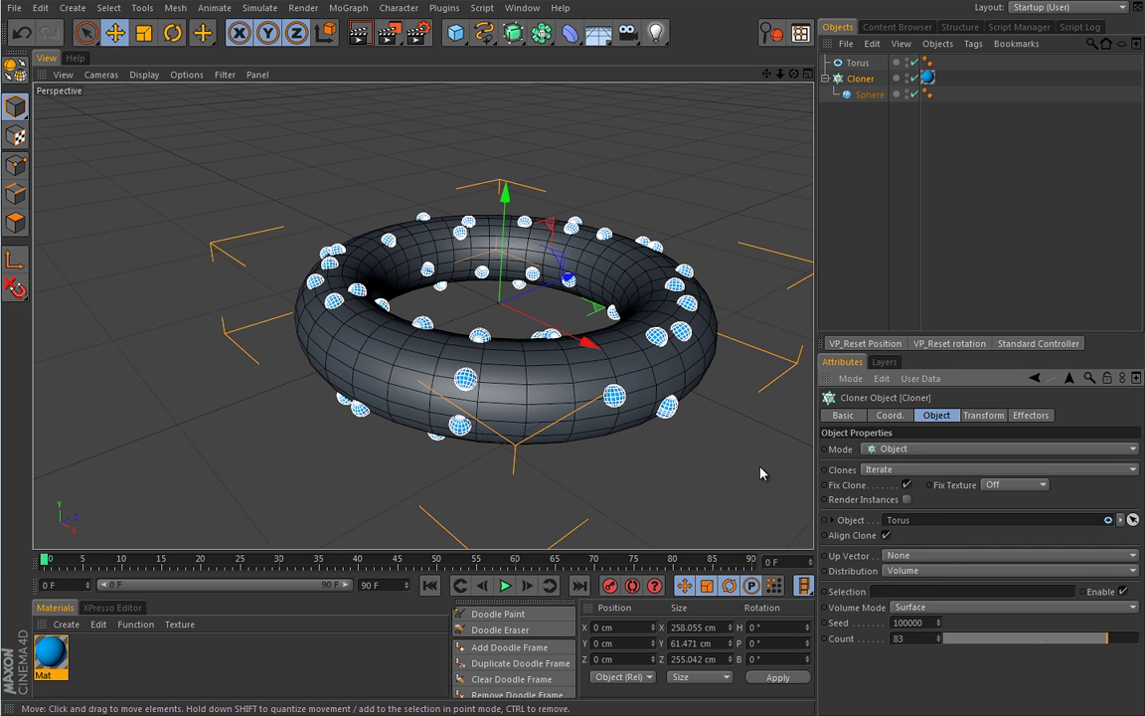
click(1037, 639)
drag(1090, 641, 1124, 639)
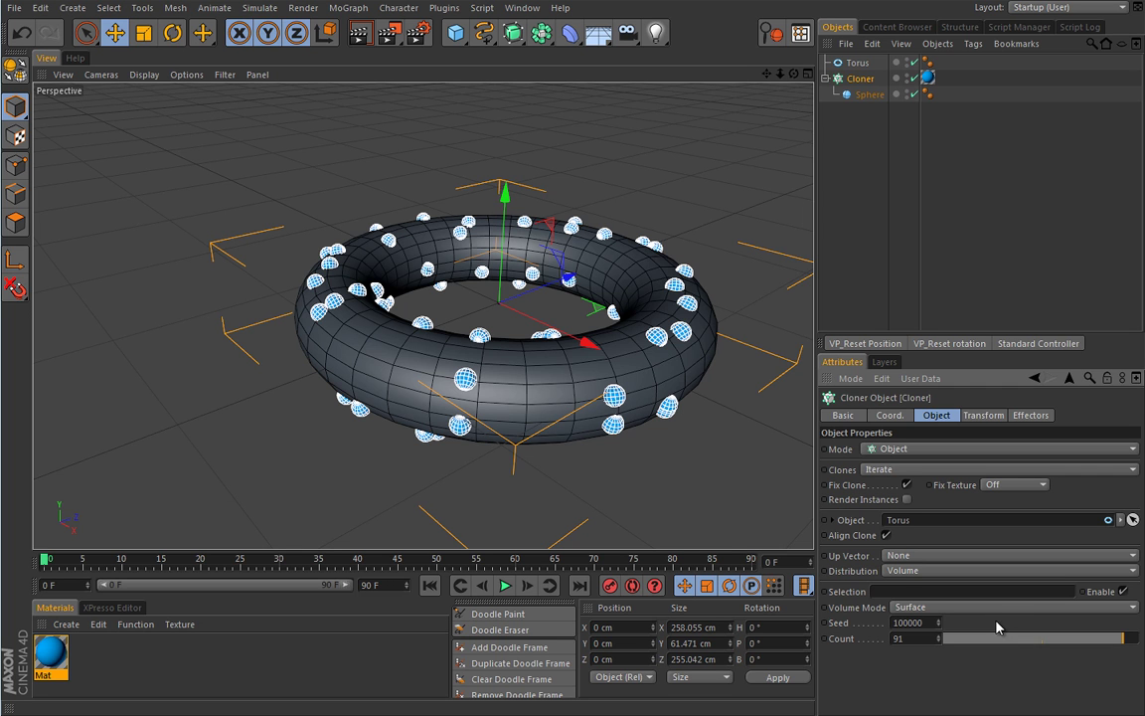
click(931, 558)
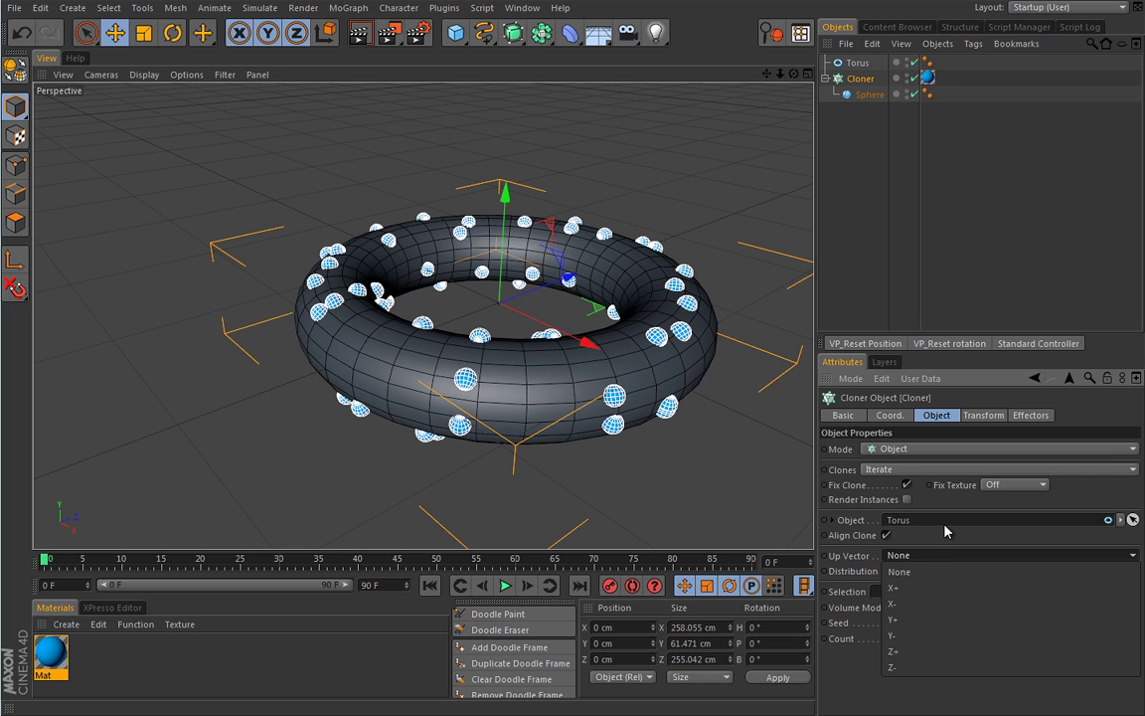
click(945, 531)
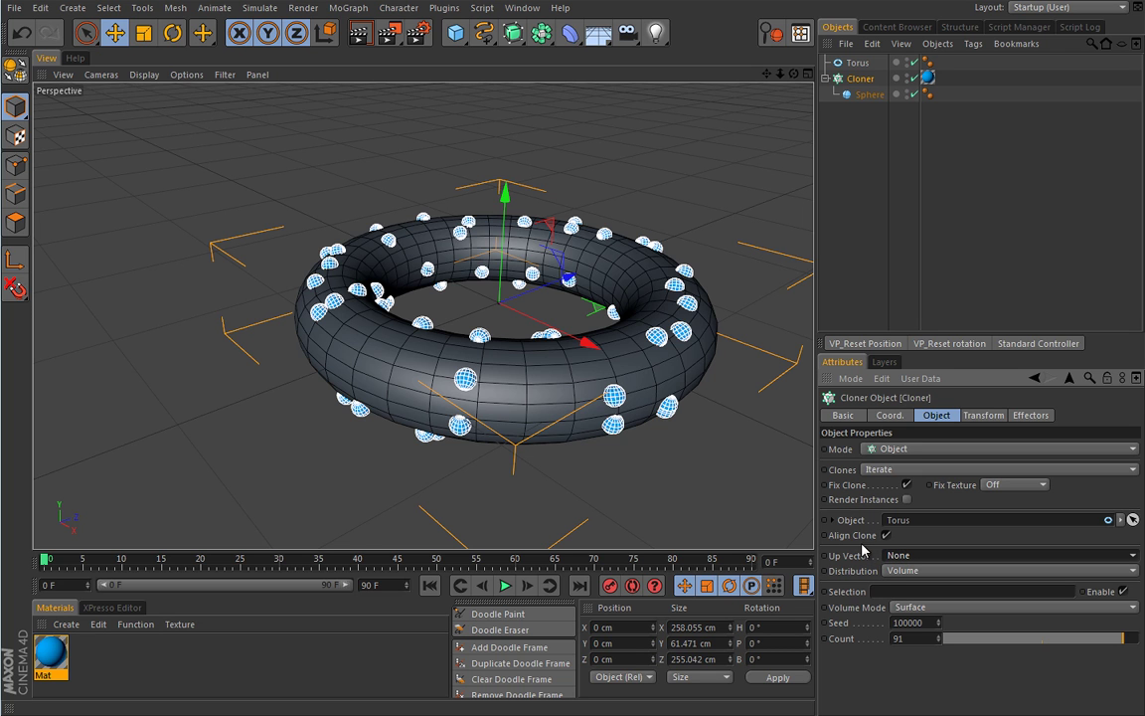
Step: Delete the torus and add a circle spline to the scene in its place
click(856, 63)
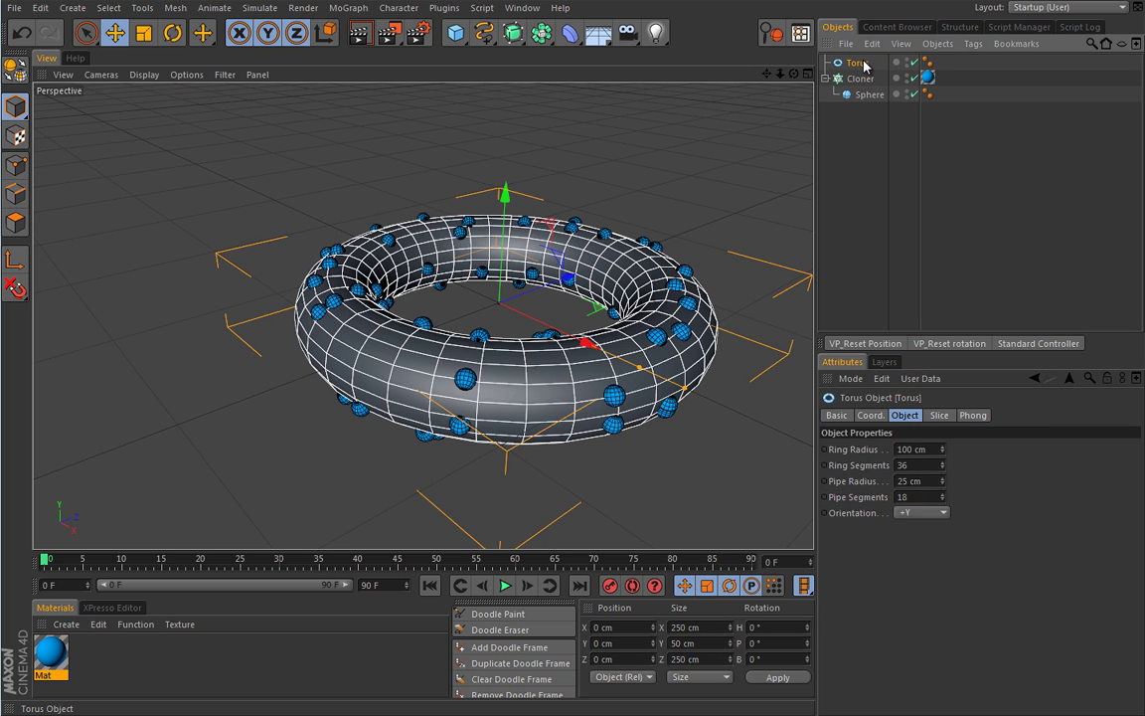
key(Delete)
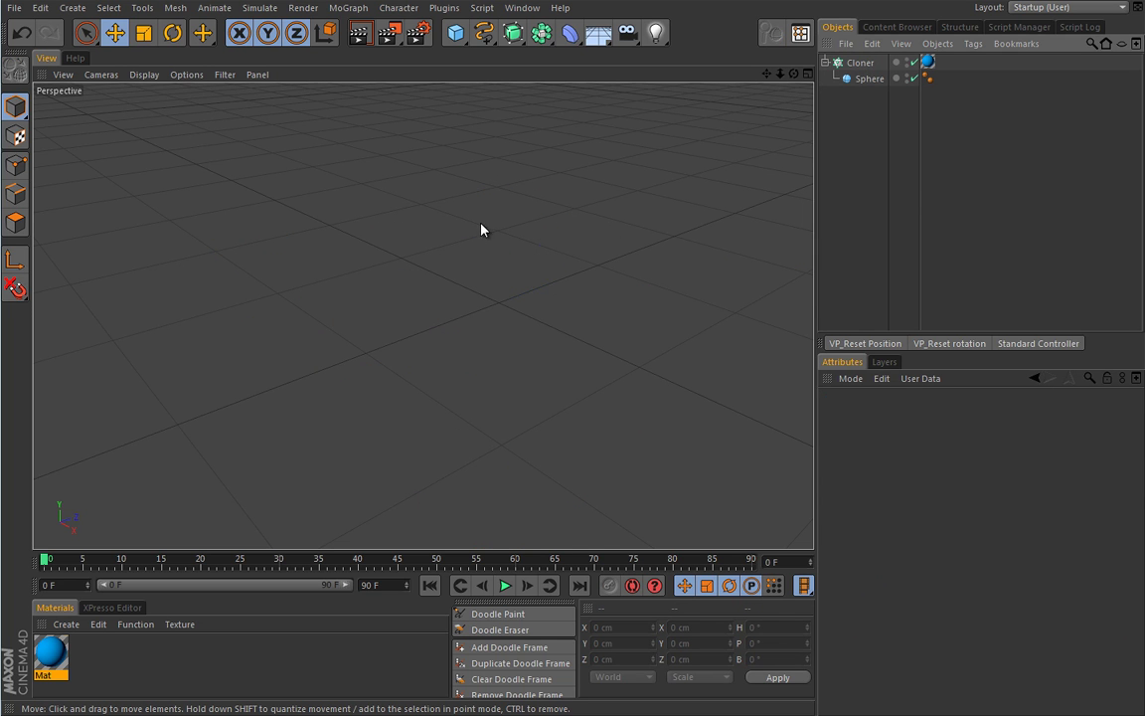
click(483, 33)
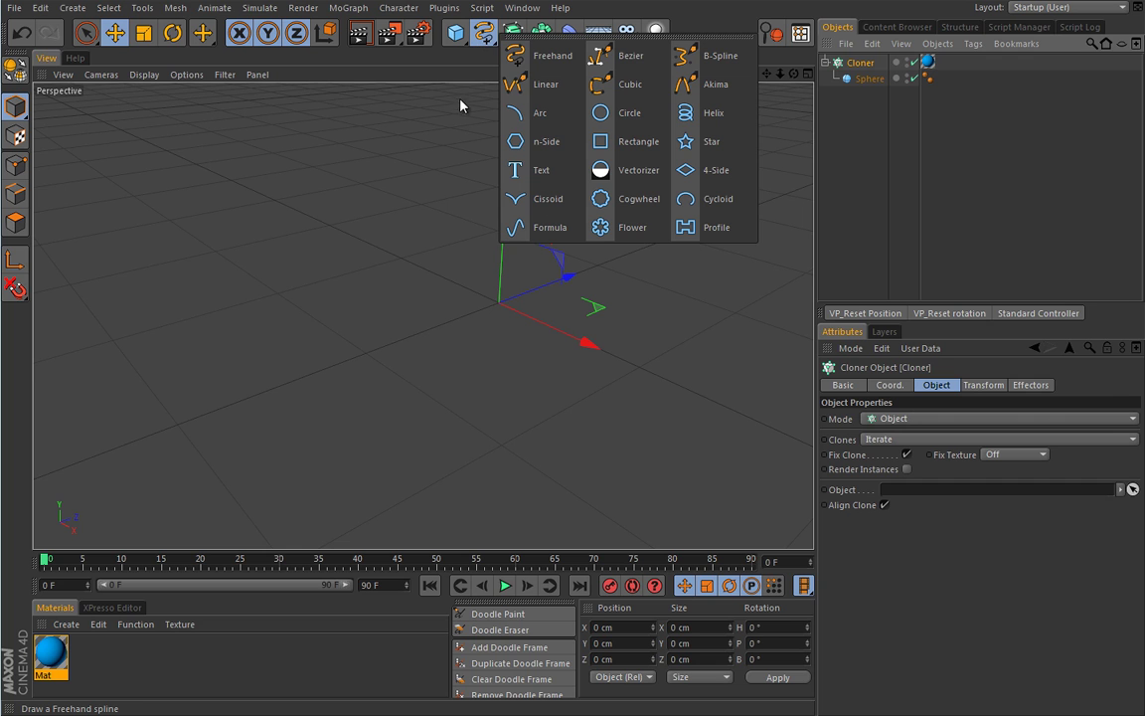
click(602, 114)
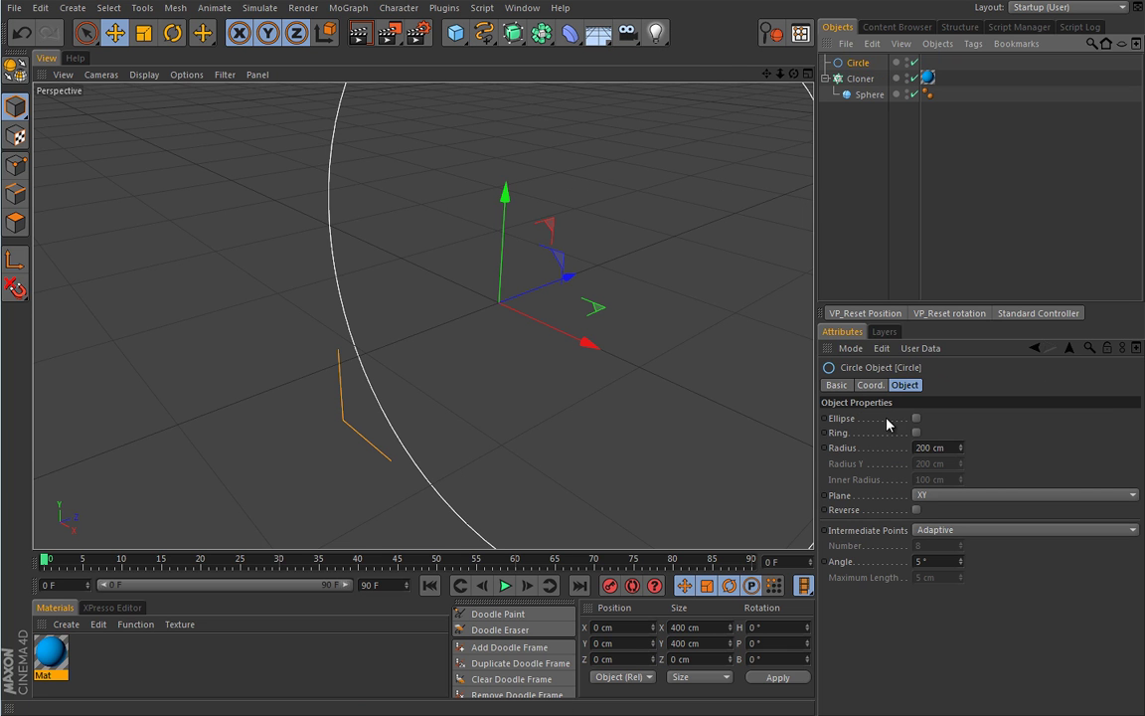
Step: Set the circle spline's radius to 100 cm and lay it in the XZ plane
key(Tab)
text(10)
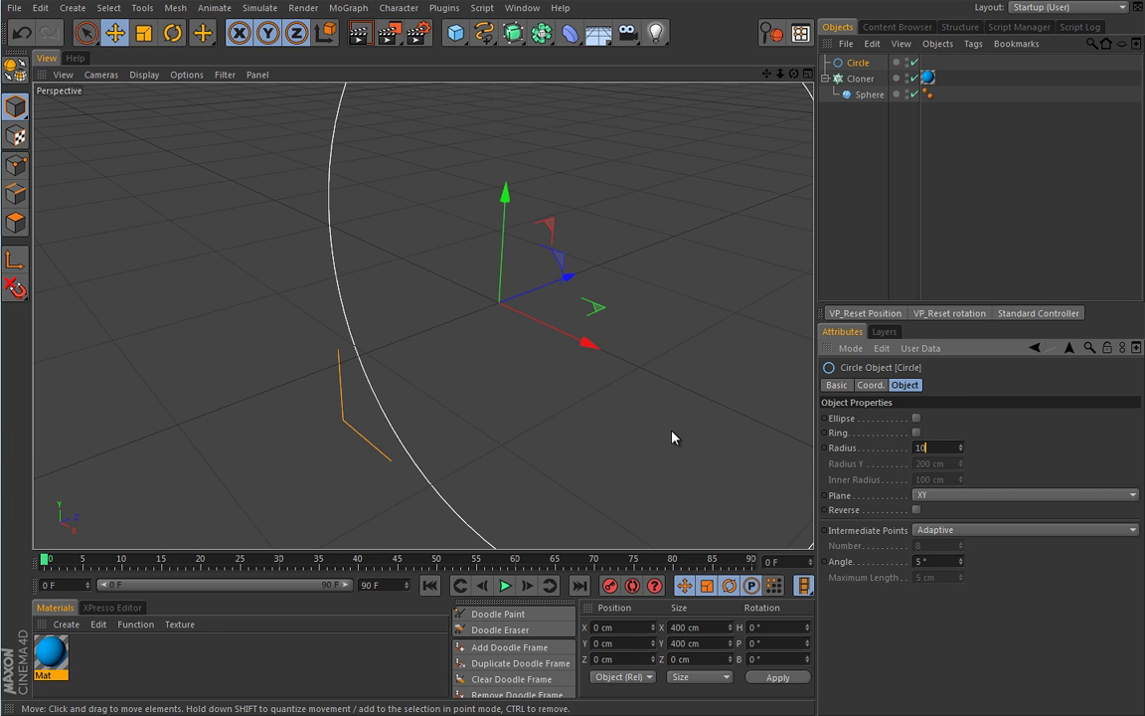
text(0)
key(Return)
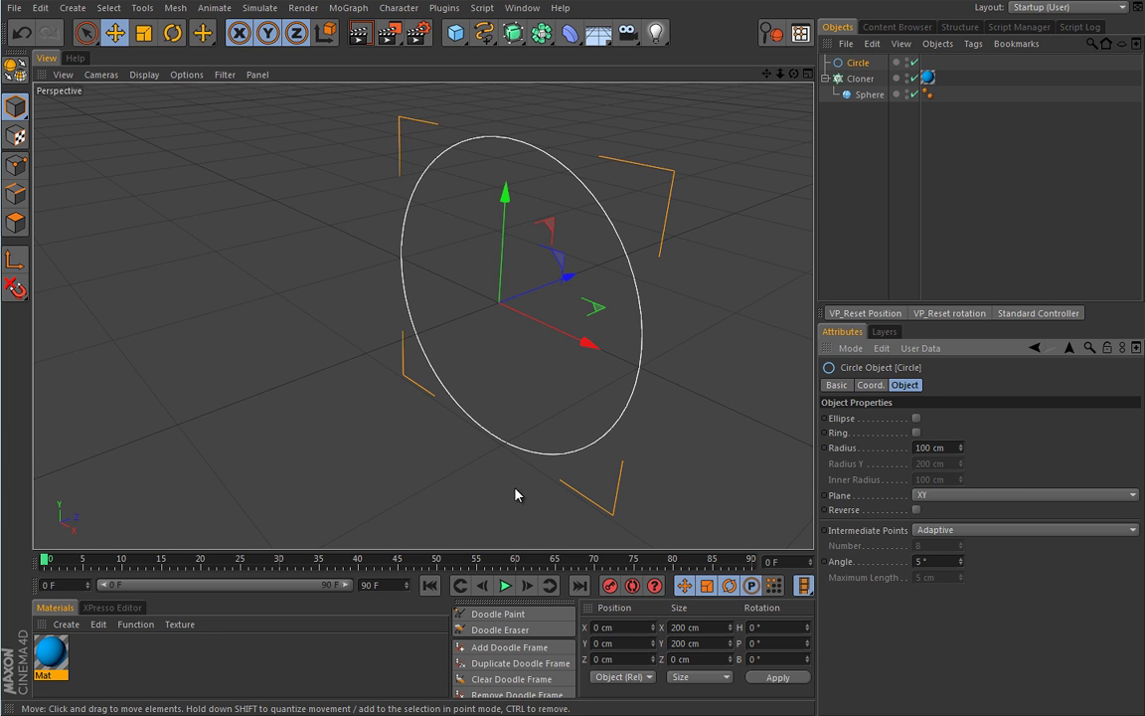
click(953, 494)
click(935, 539)
alt+drag(444, 327, 449, 291)
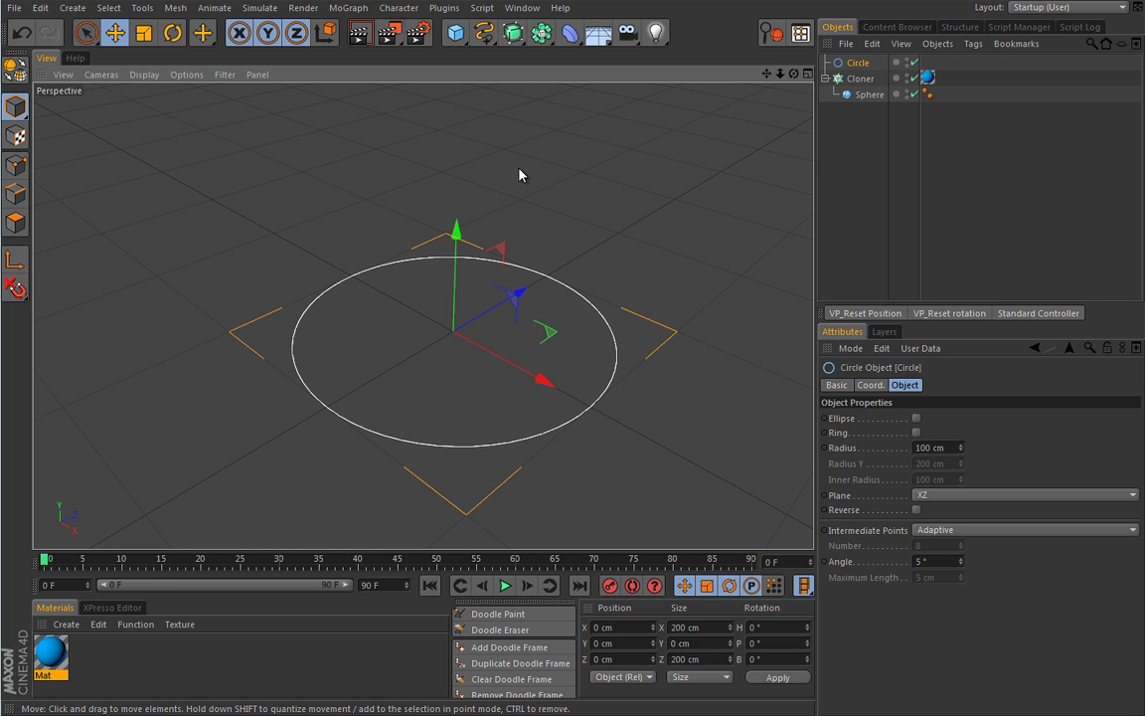
Step: Link the circle spline as the cloner's distribution object and raise the clone count to 20
click(861, 78)
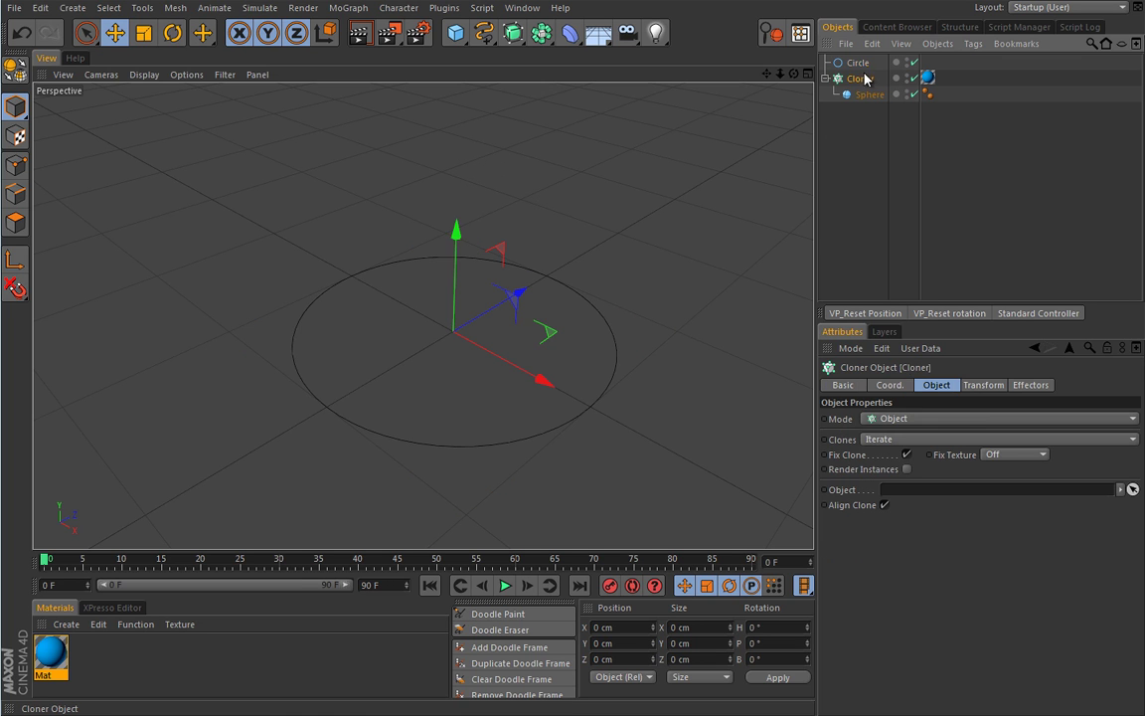
drag(862, 65, 899, 493)
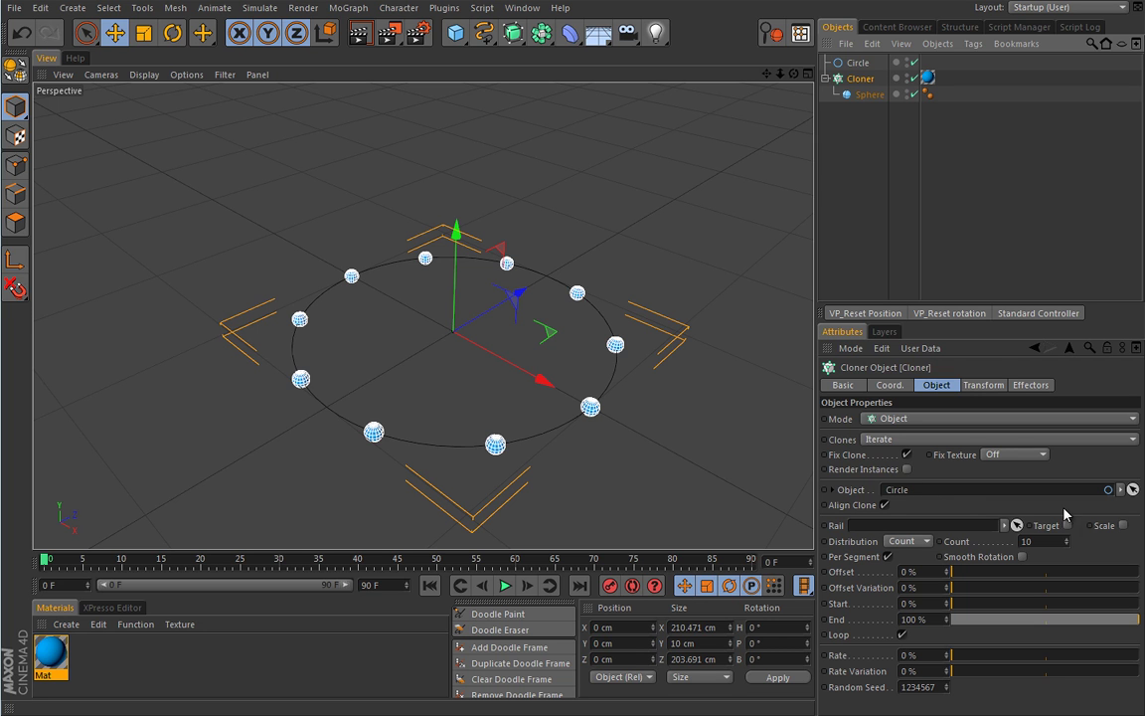
drag(1068, 544, 1069, 546)
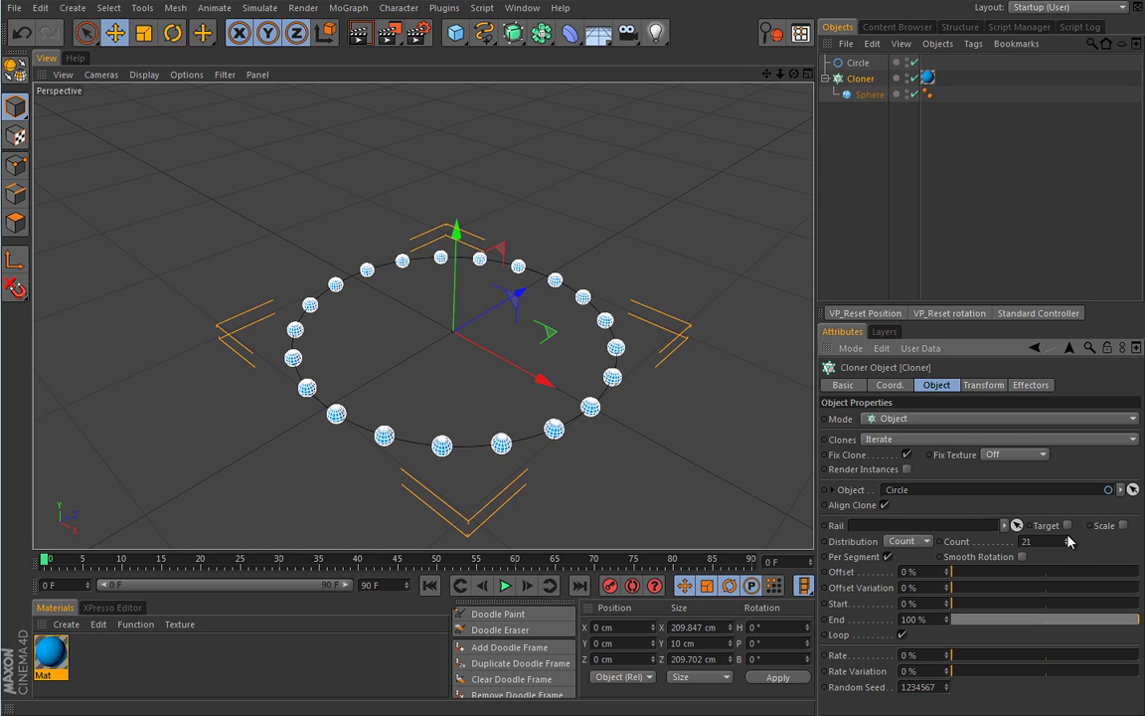
Step: Try the Step, Even and Vertex distributions for the clones on the circle and return to Count
click(923, 541)
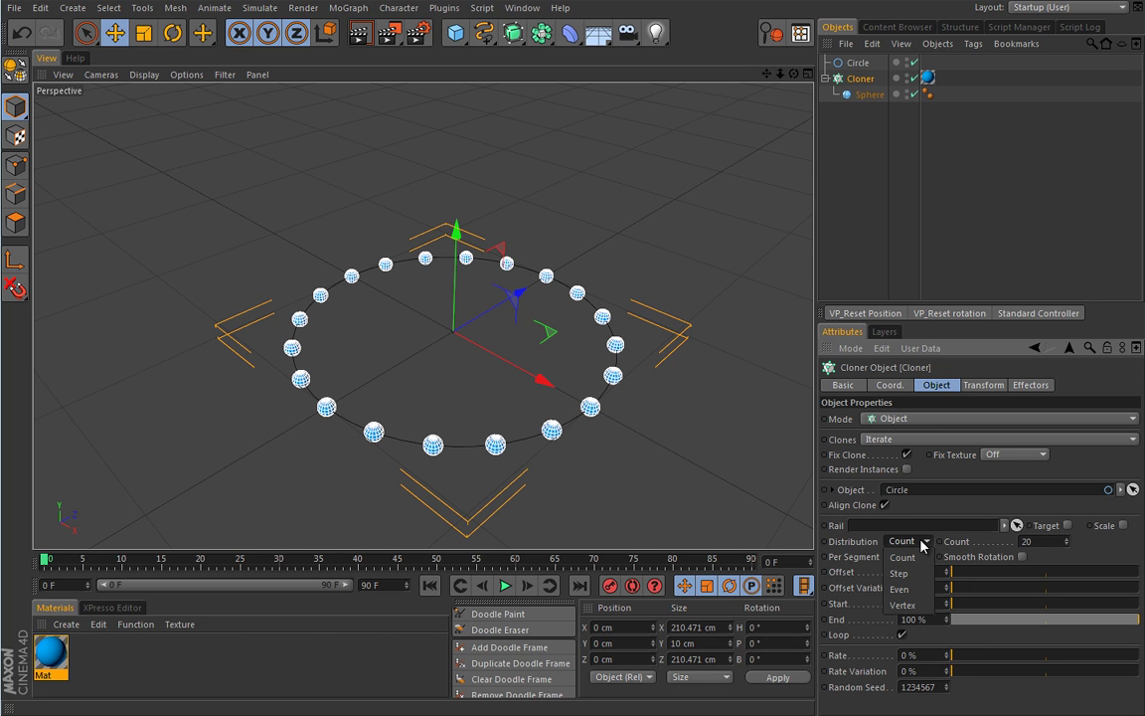
click(899, 573)
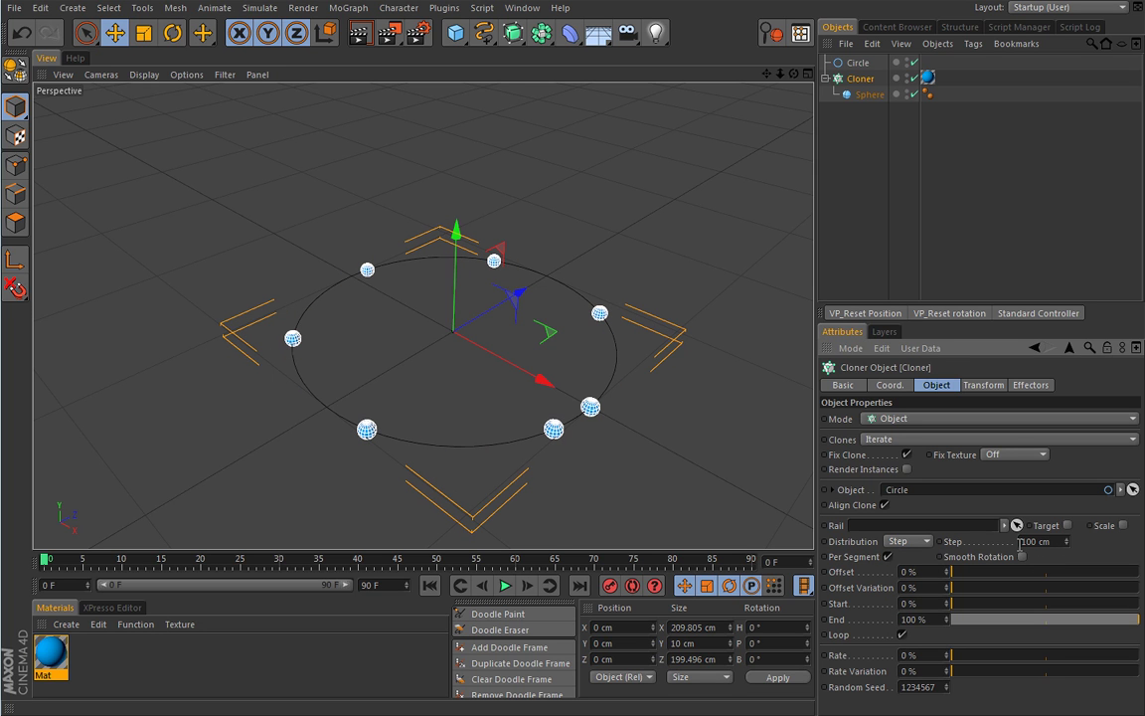
click(922, 541)
click(905, 590)
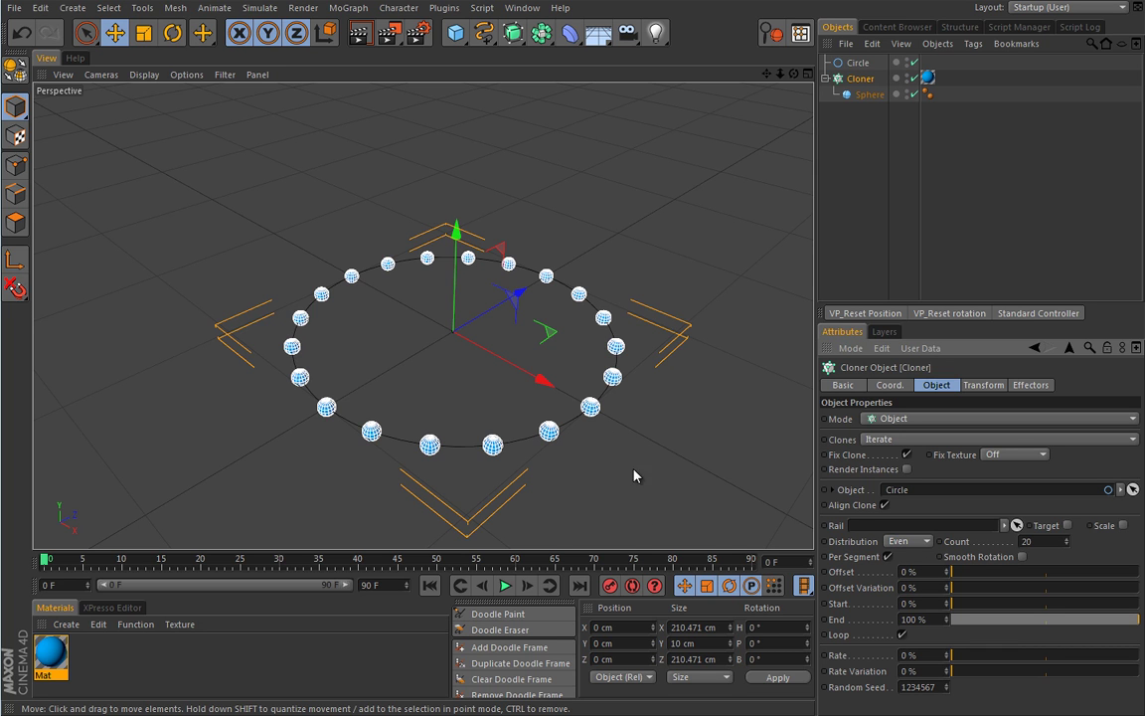
click(903, 541)
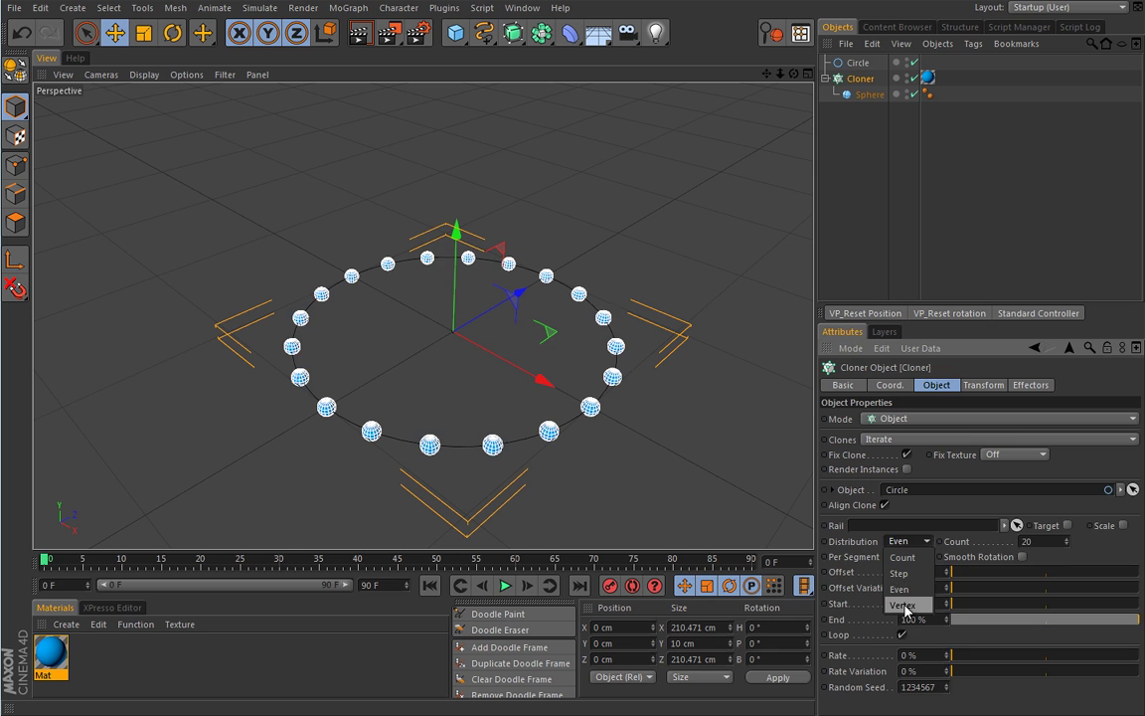
click(903, 606)
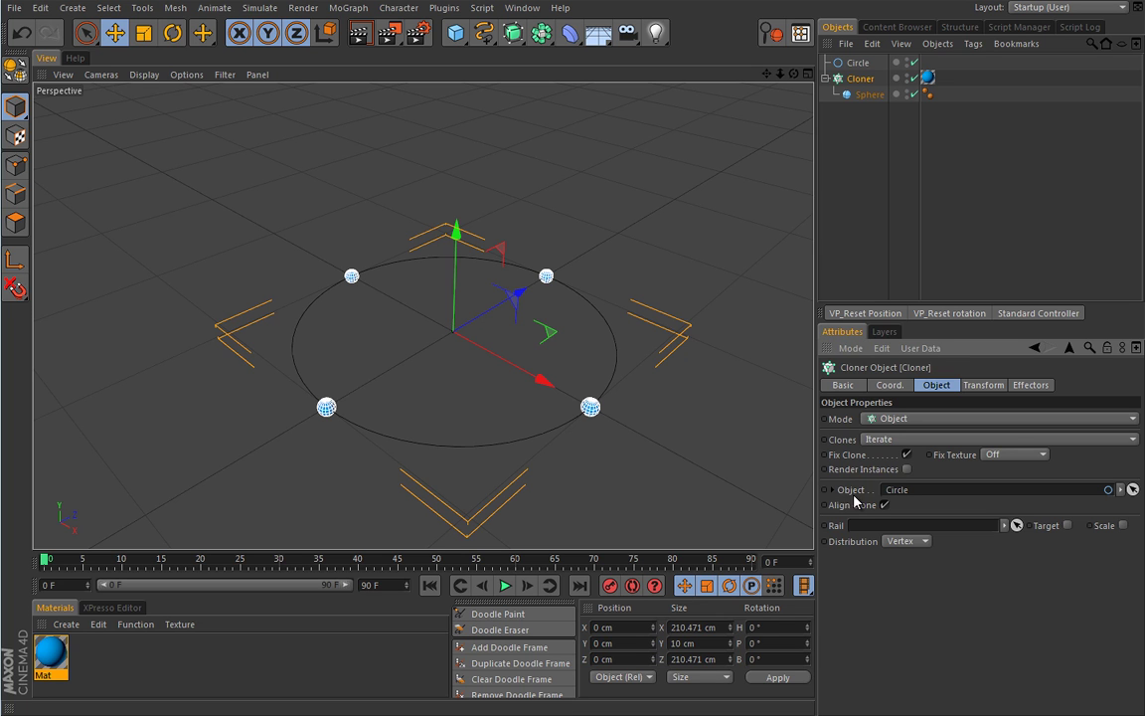
click(907, 541)
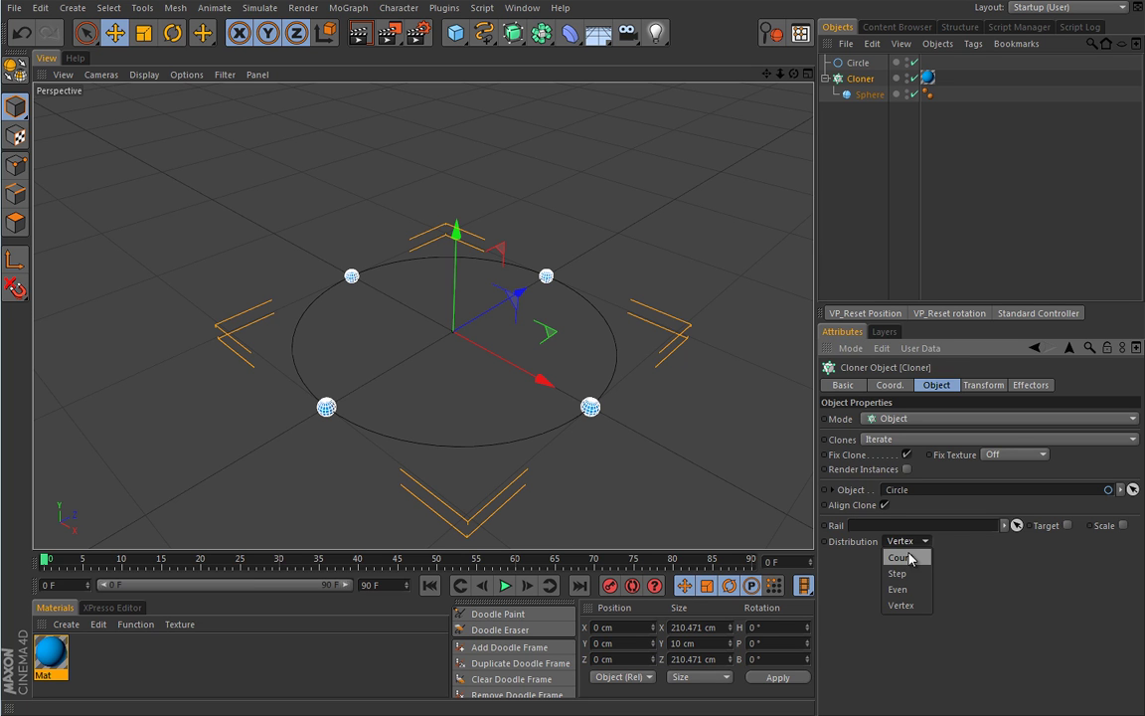
click(904, 557)
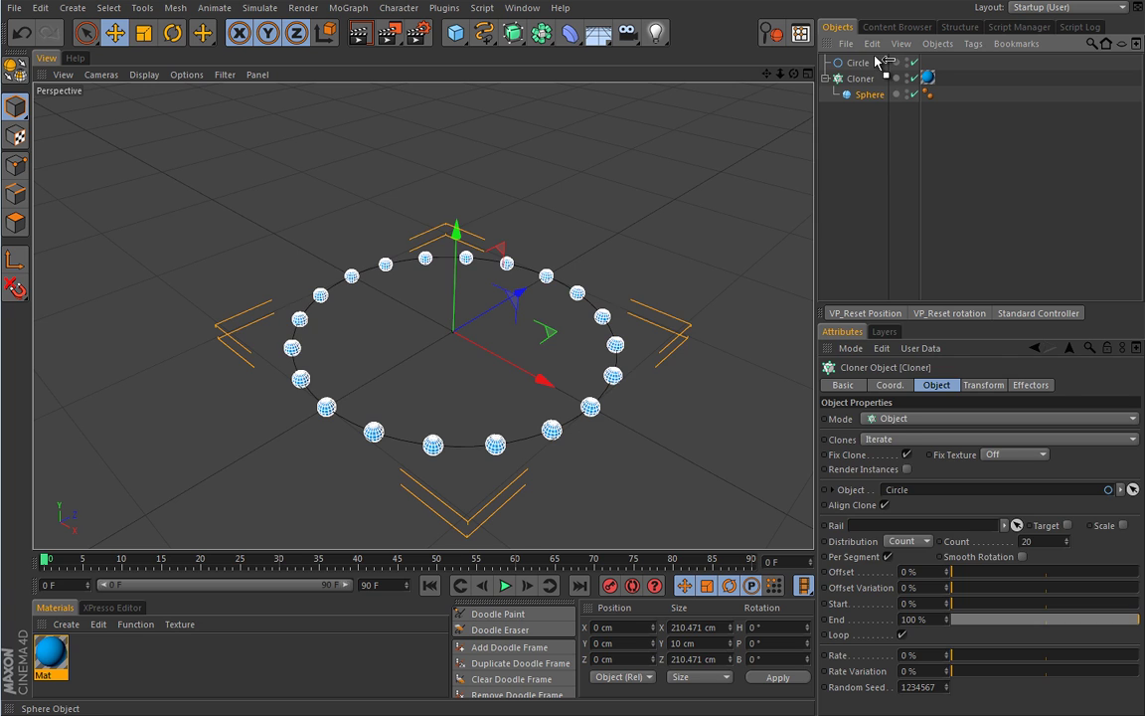
Step: Take the sphere out of the cloner and hide it in the viewport
drag(870, 94, 865, 64)
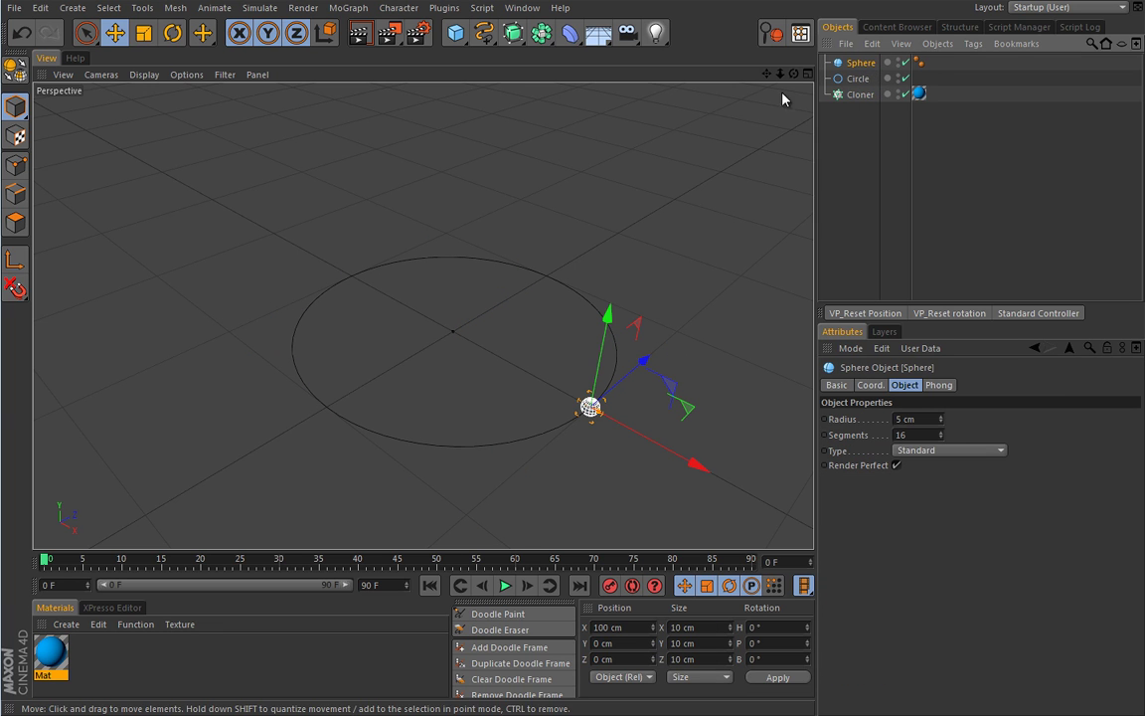
click(847, 113)
click(898, 60)
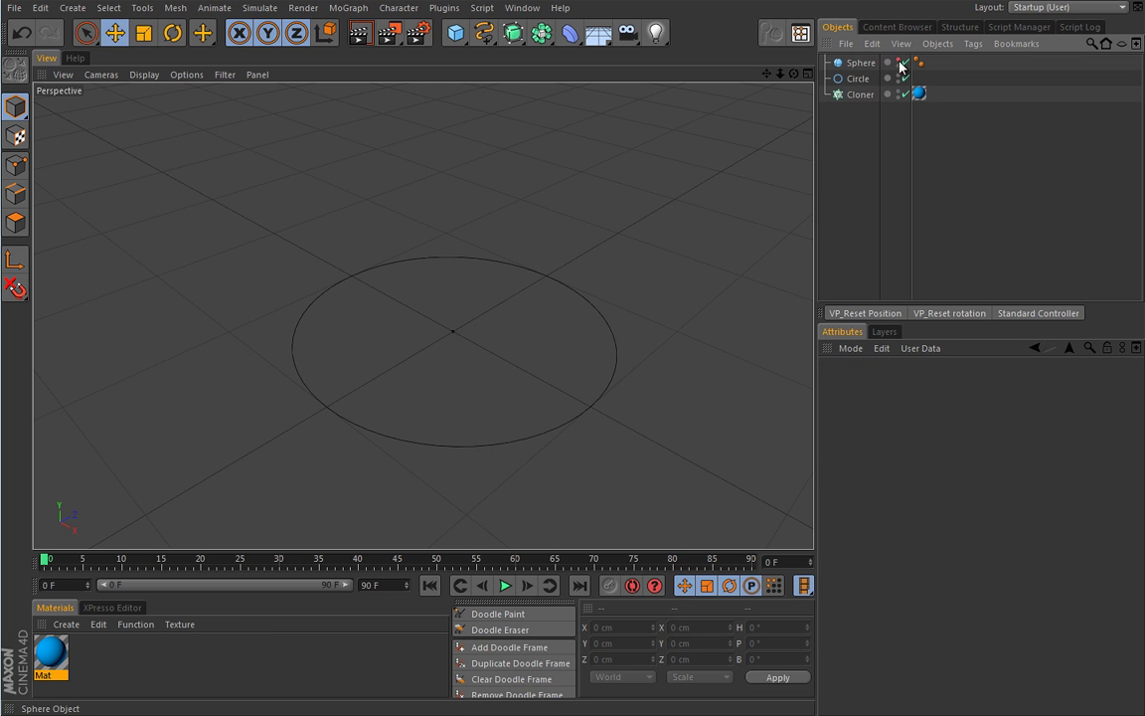
Step: Add a pyramid to the scene and set its size to 20 × 20 × 20 cm
click(449, 32)
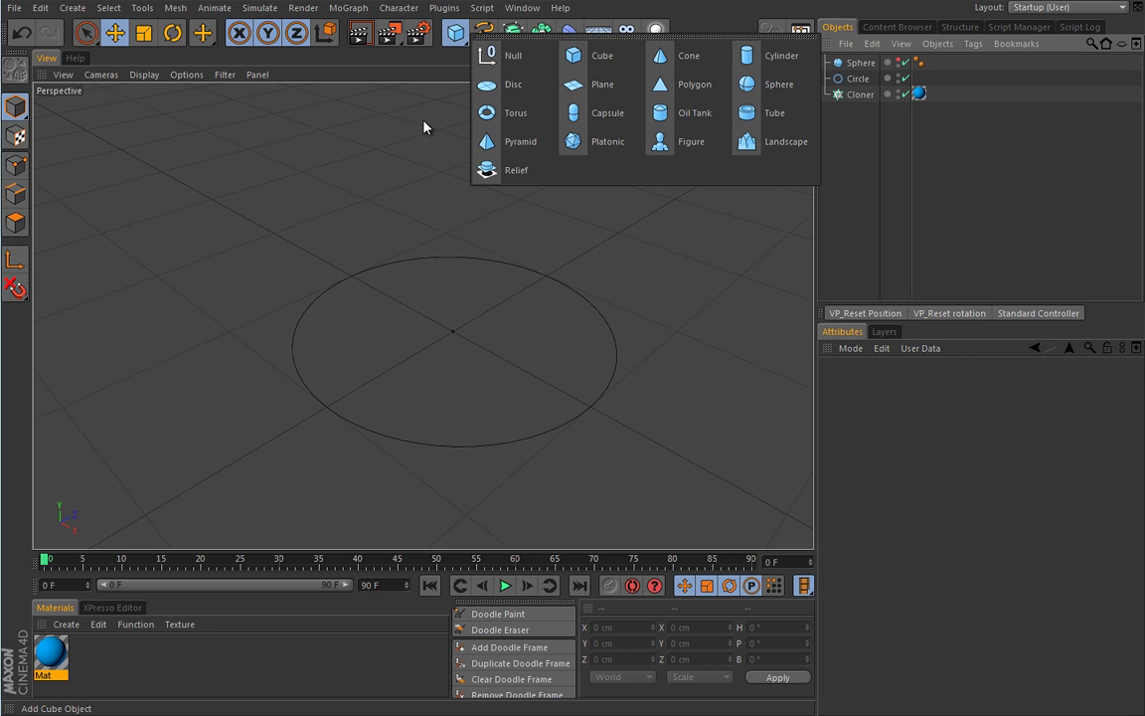
click(496, 145)
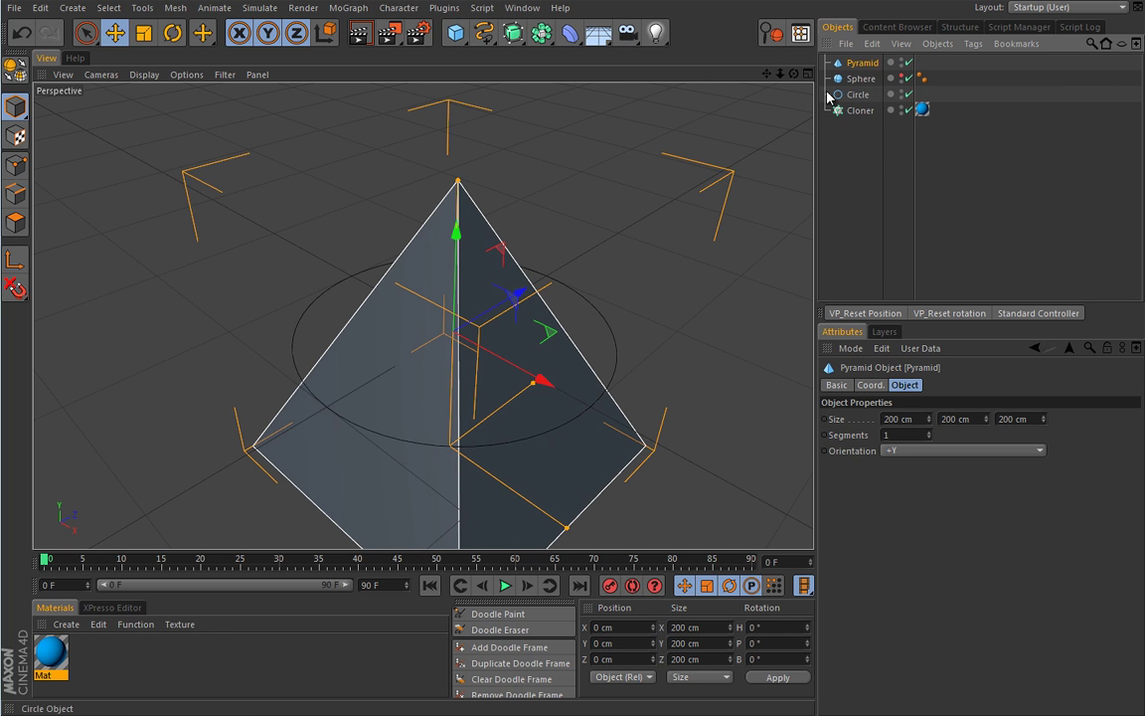
click(899, 418)
text(20)
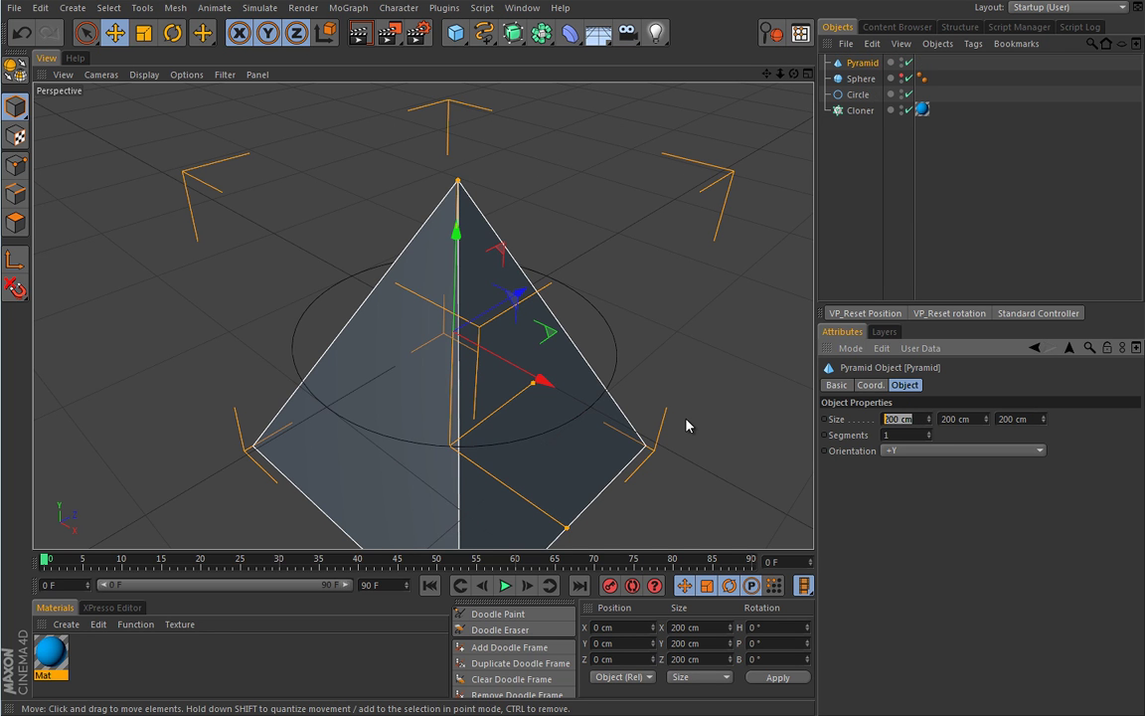
key(Tab)
text(20)
key(Tab)
text(20)
key(Tab)
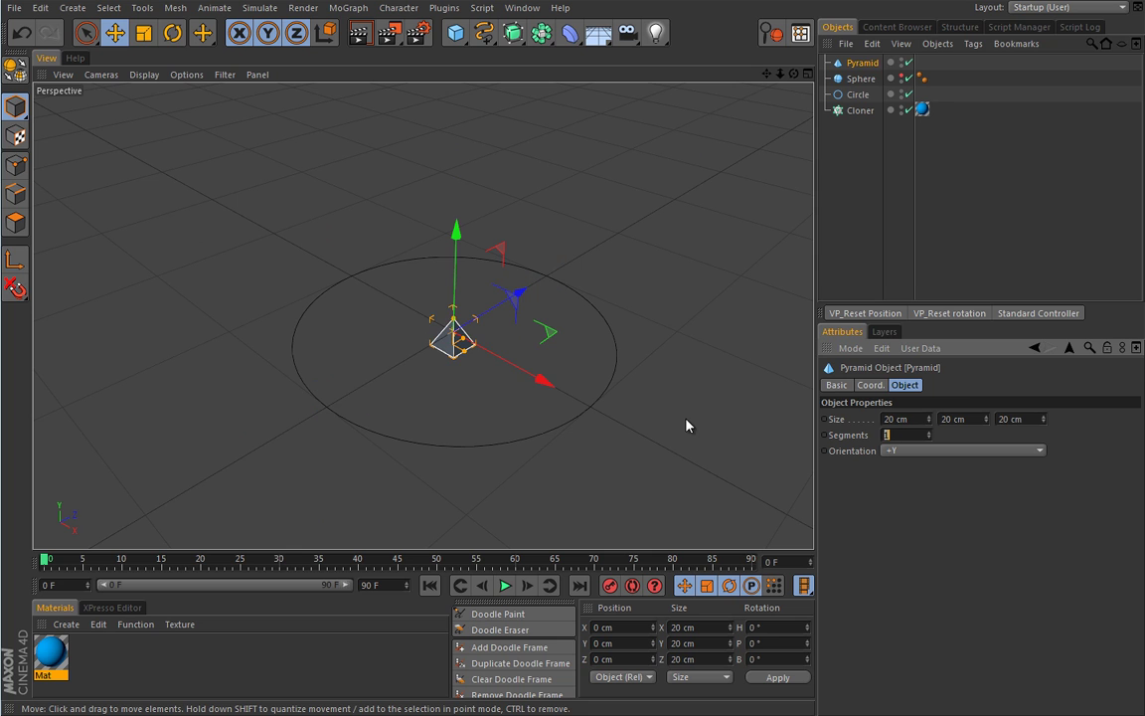
Step: Make the pyramid a child of the cloner and reduce its size to 10 × 10 × 10 cm
drag(860, 63, 865, 110)
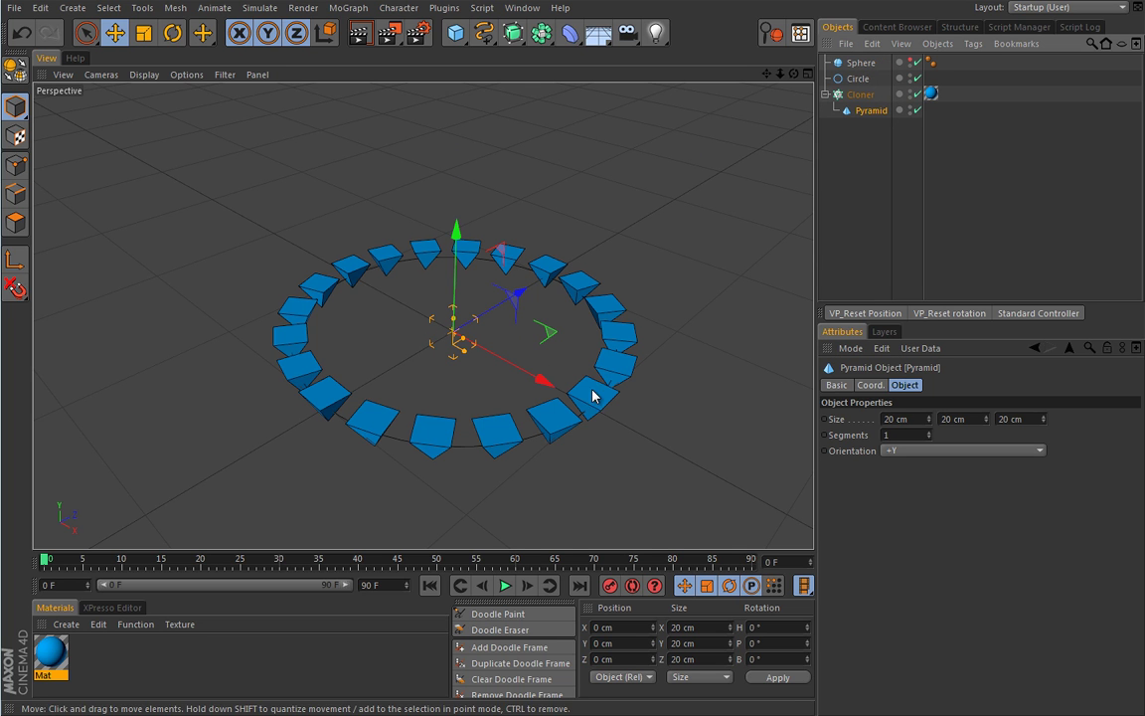
click(860, 95)
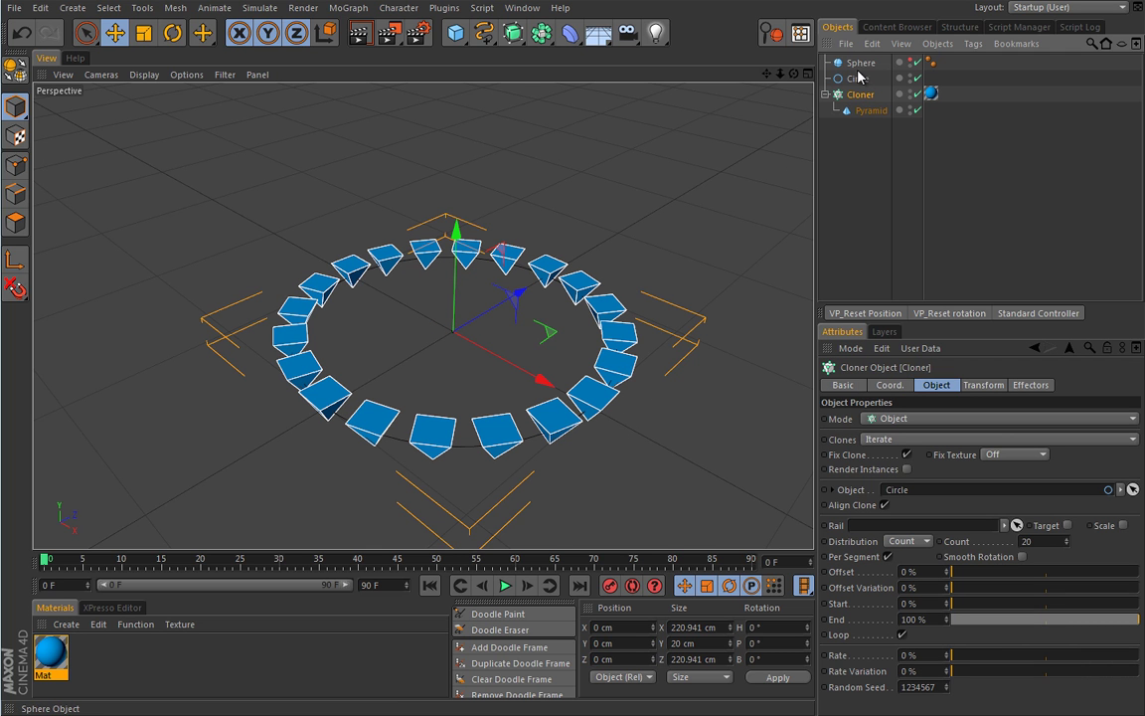
click(871, 111)
click(900, 418)
text(10)
key(Tab)
text(10)
key(Tab)
text(10)
key(Return)
alt+drag(536, 358, 514, 353)
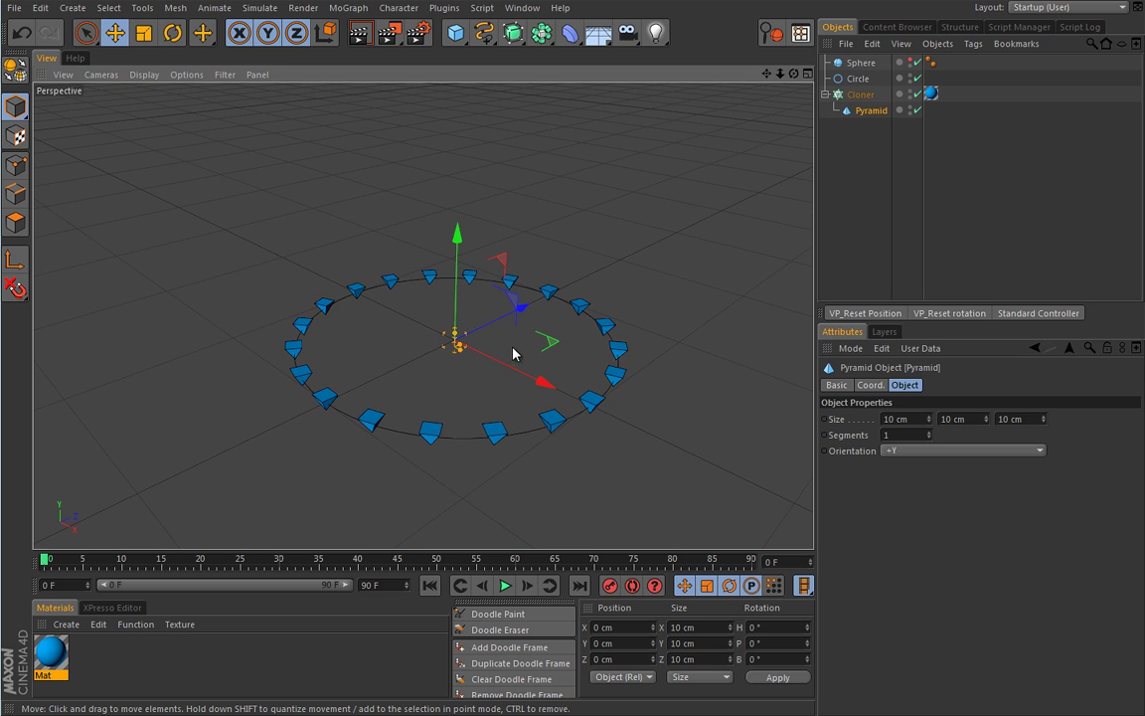
Step: Duplicate the circle spline and rename the copy Rail
click(857, 95)
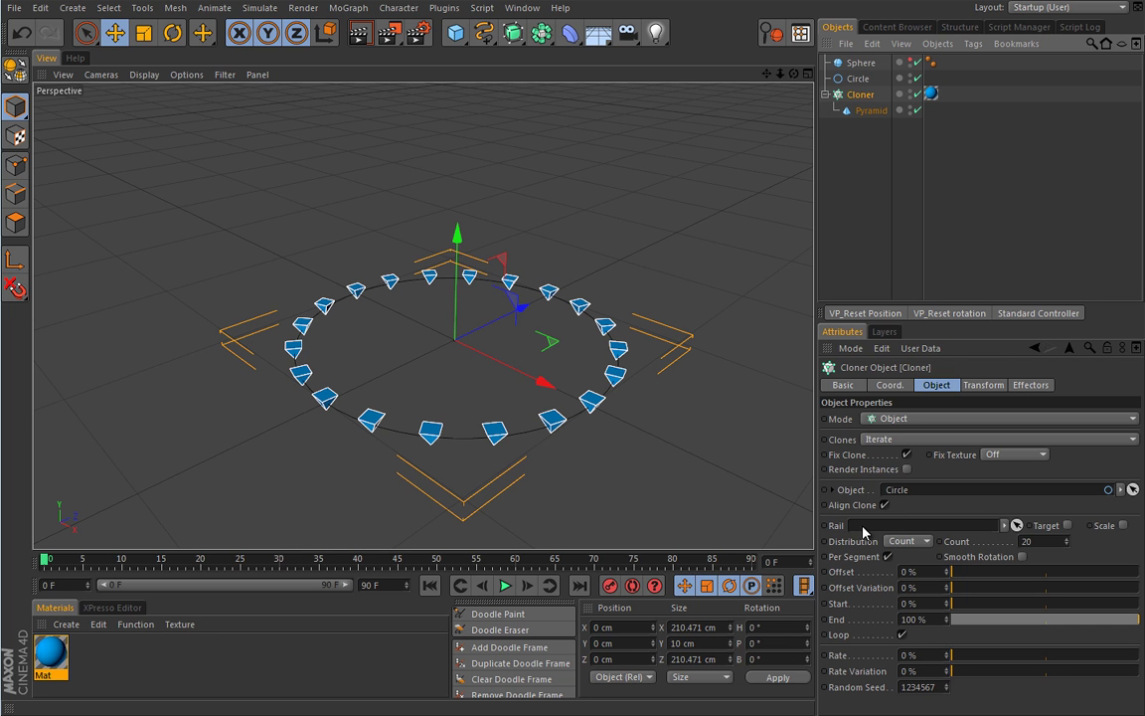
alt+drag(599, 463, 520, 390)
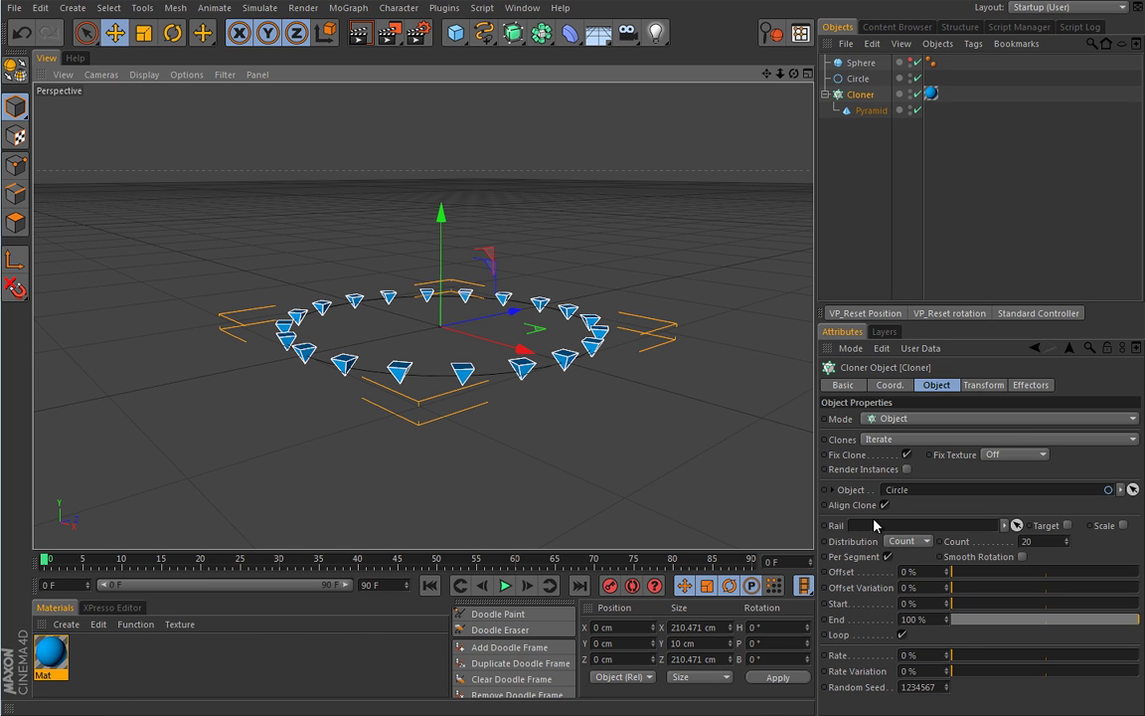
click(861, 80)
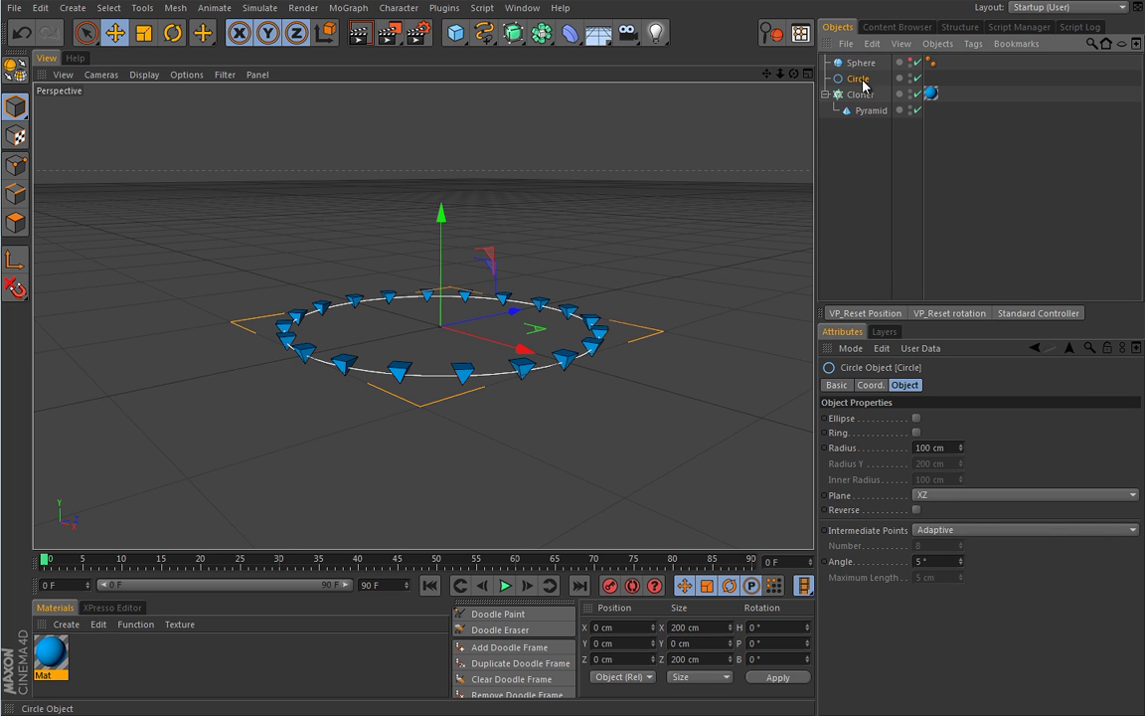
ctrl+drag(861, 80, 860, 89)
double_click(863, 93)
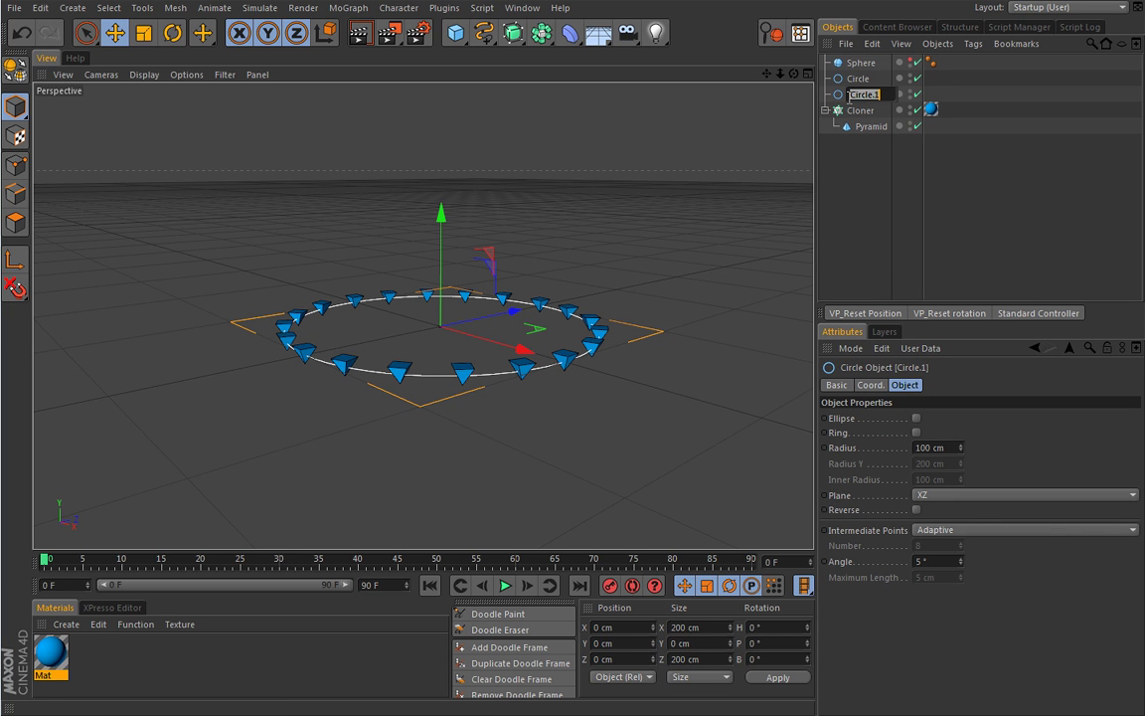
text(Rail)
key(Return)
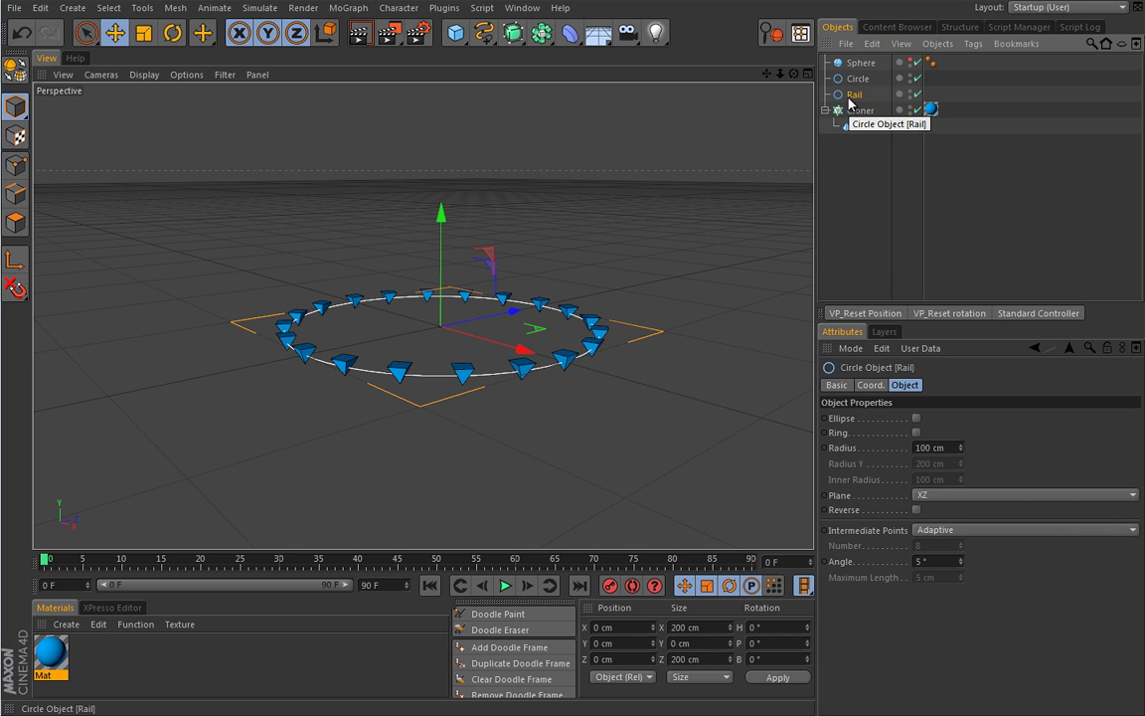
Step: Assign the Rail spline as the cloner's rail and move it up to about 43.5 cm in Y
click(860, 111)
drag(855, 94, 871, 529)
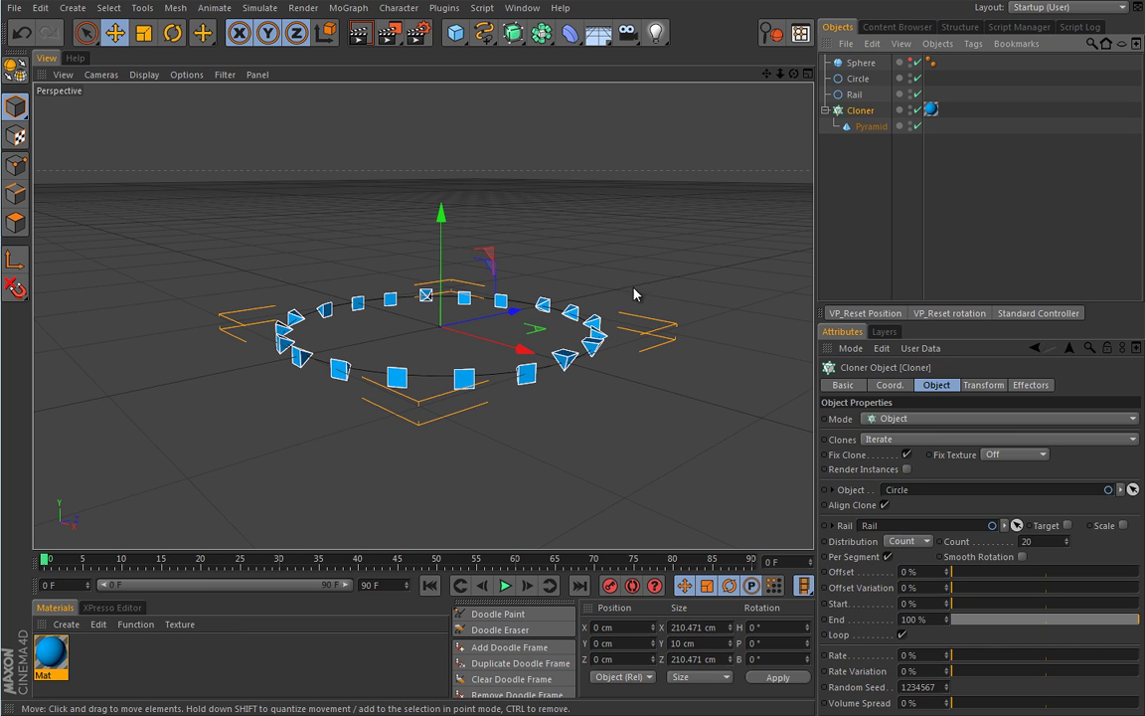
click(834, 94)
drag(441, 211, 443, 187)
drag(441, 198, 438, 149)
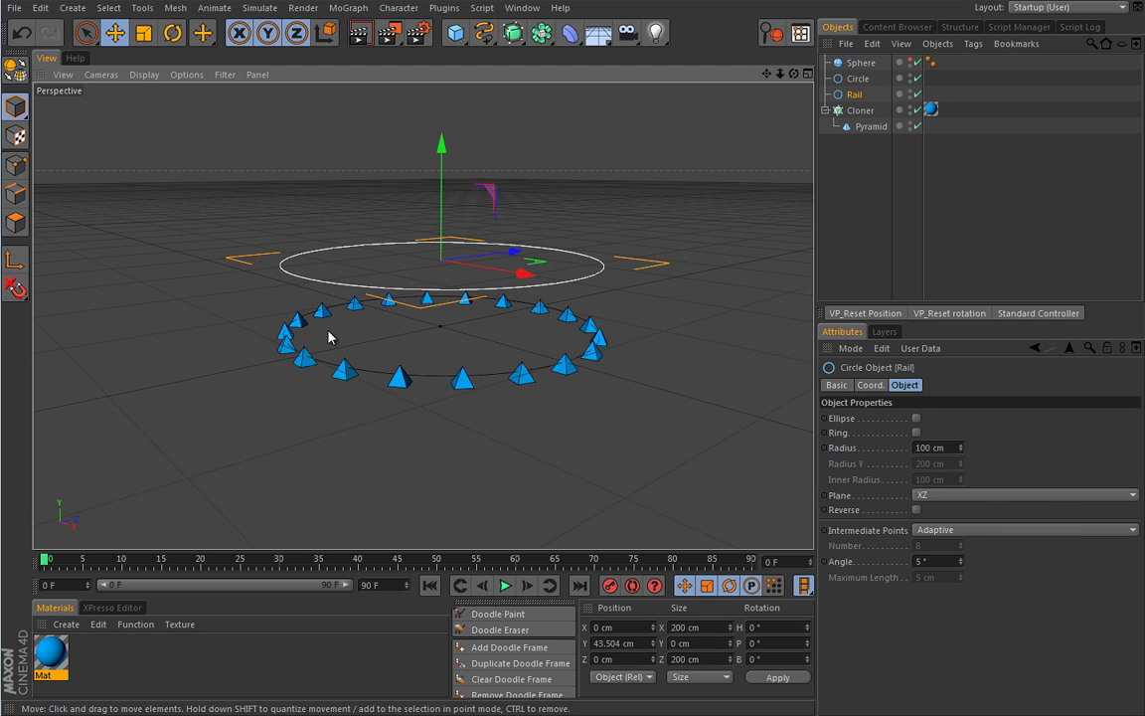
key(ctrl+z)
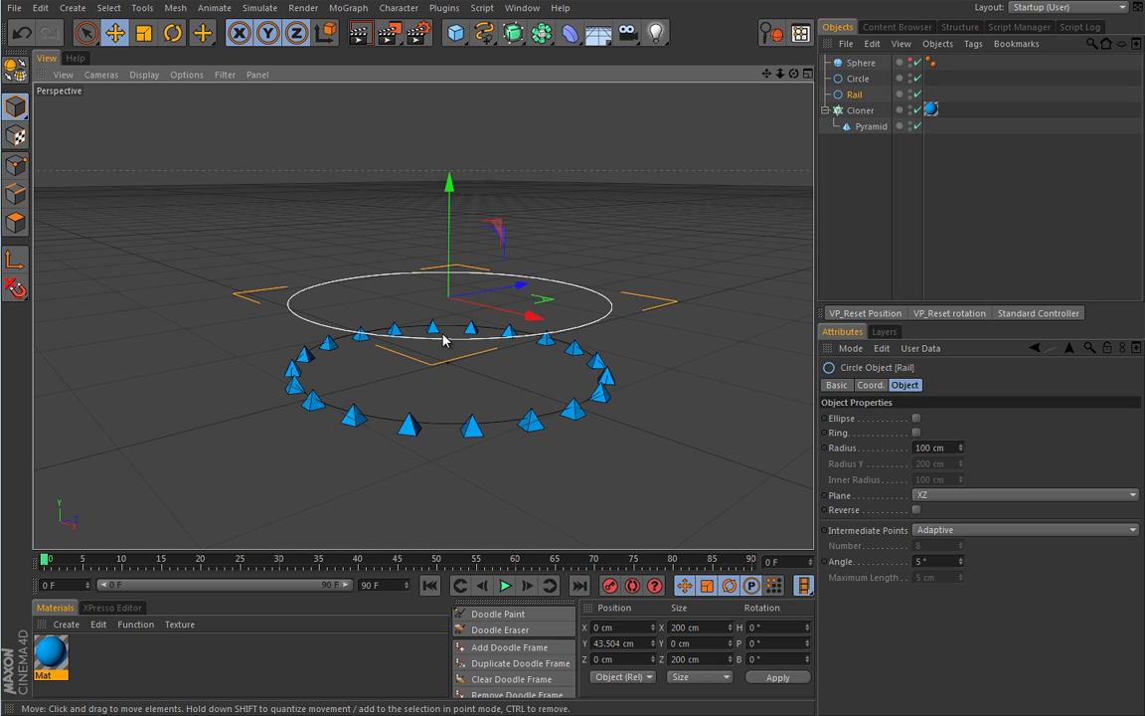
Step: Try scaling the Rail spline above the clones
click(864, 111)
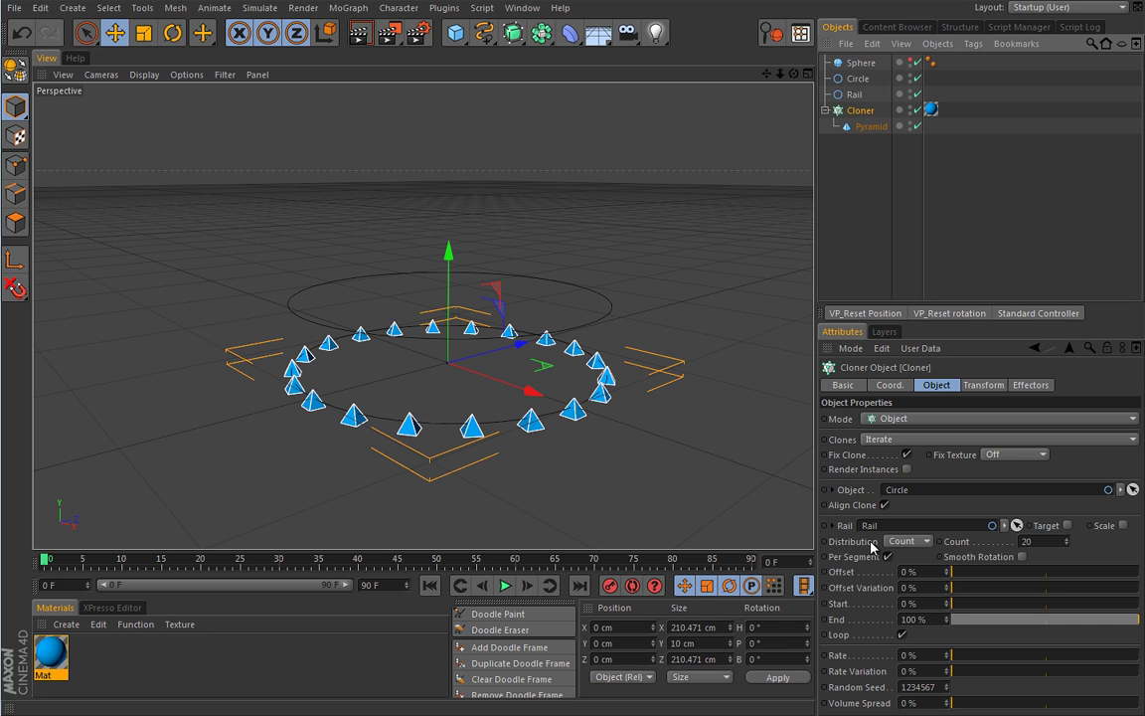
click(853, 94)
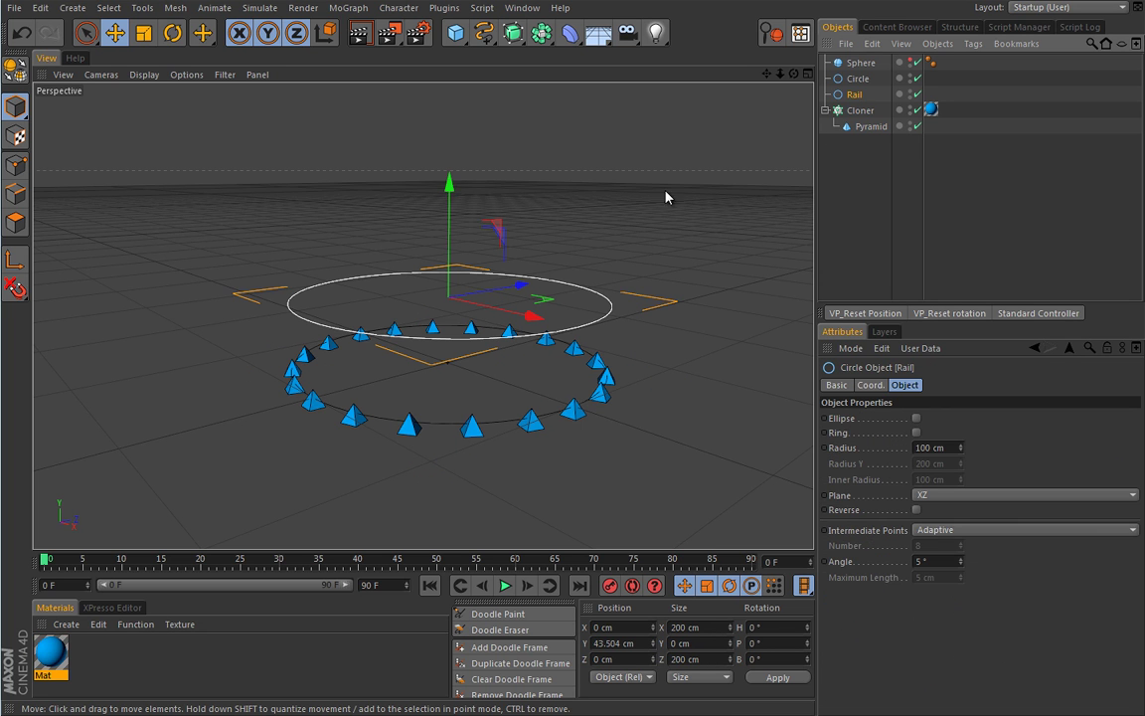
key(t)
drag(613, 187, 609, 158)
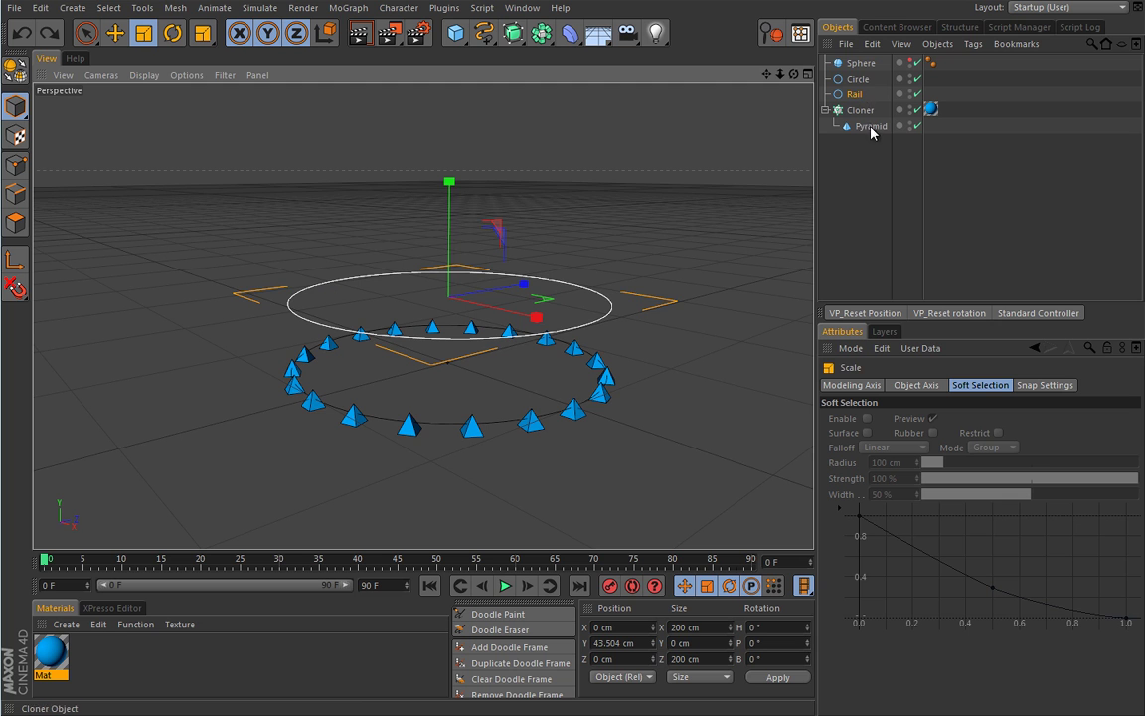
Step: Hide the Rail spline in the viewport
click(861, 184)
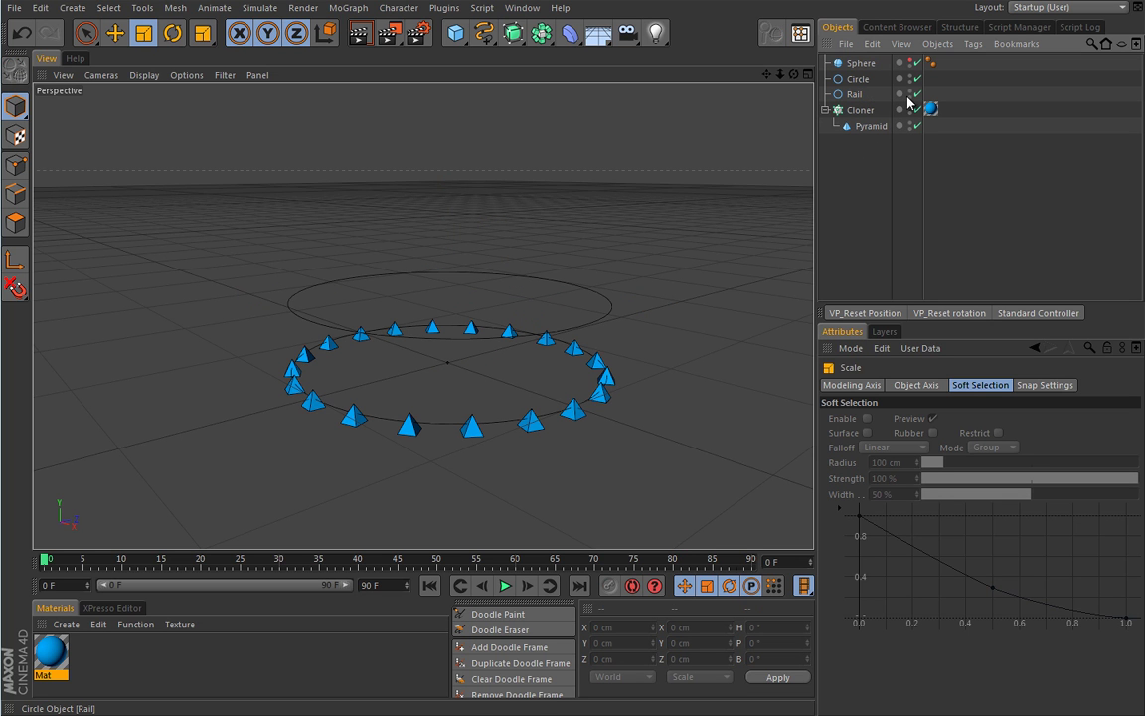
key(ctrl+z)
mouse_move(475, 311)
alt+mouse_down()
mouse_move(470, 301)
mouse_move(472, 326)
alt+mouse_up()
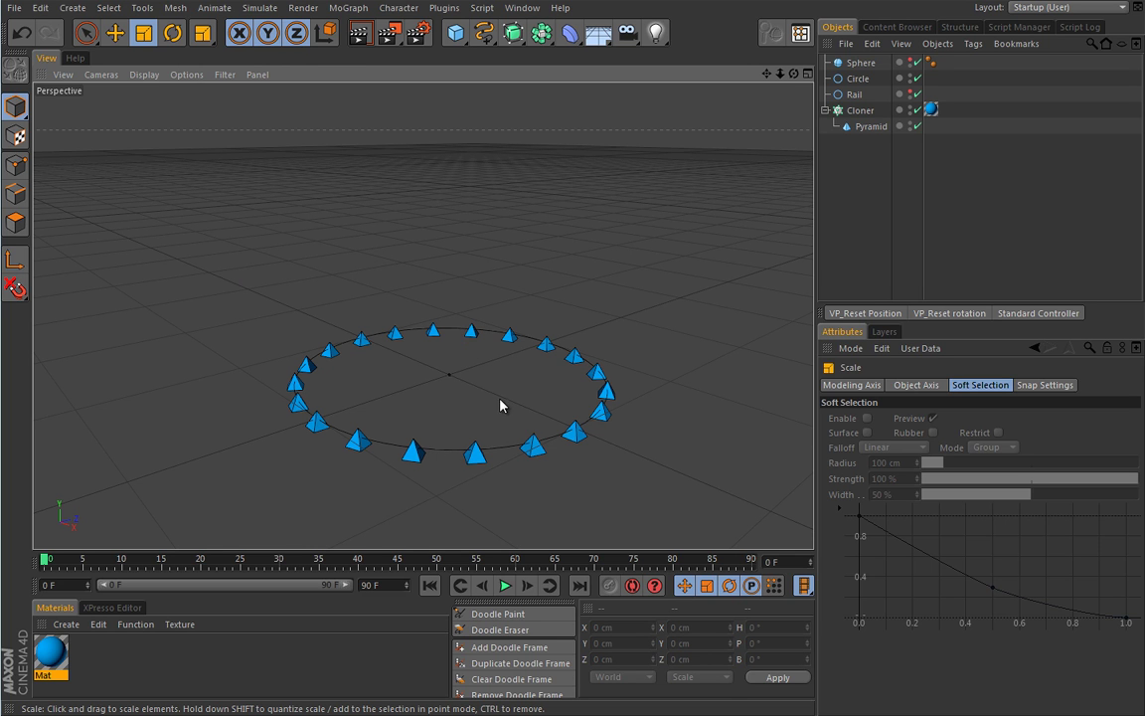
Step: Set the cloner's Rate to 12 % so the clones travel along the circle spline
click(861, 111)
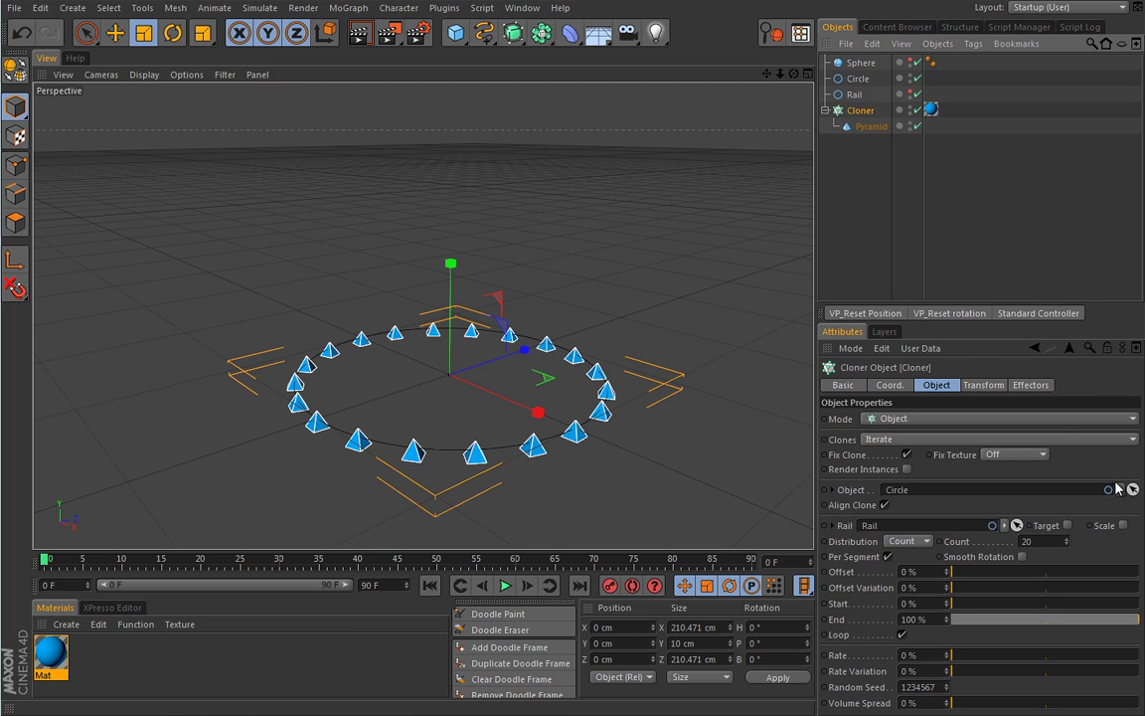
drag(1100, 305, 1093, 269)
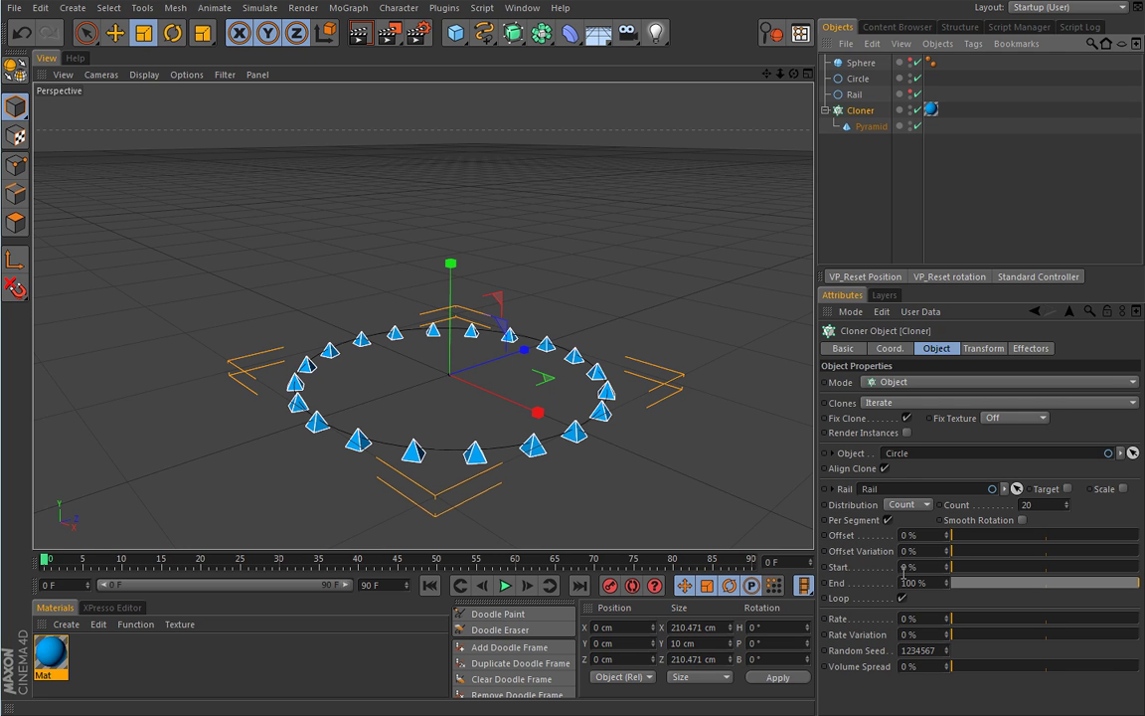
click(956, 621)
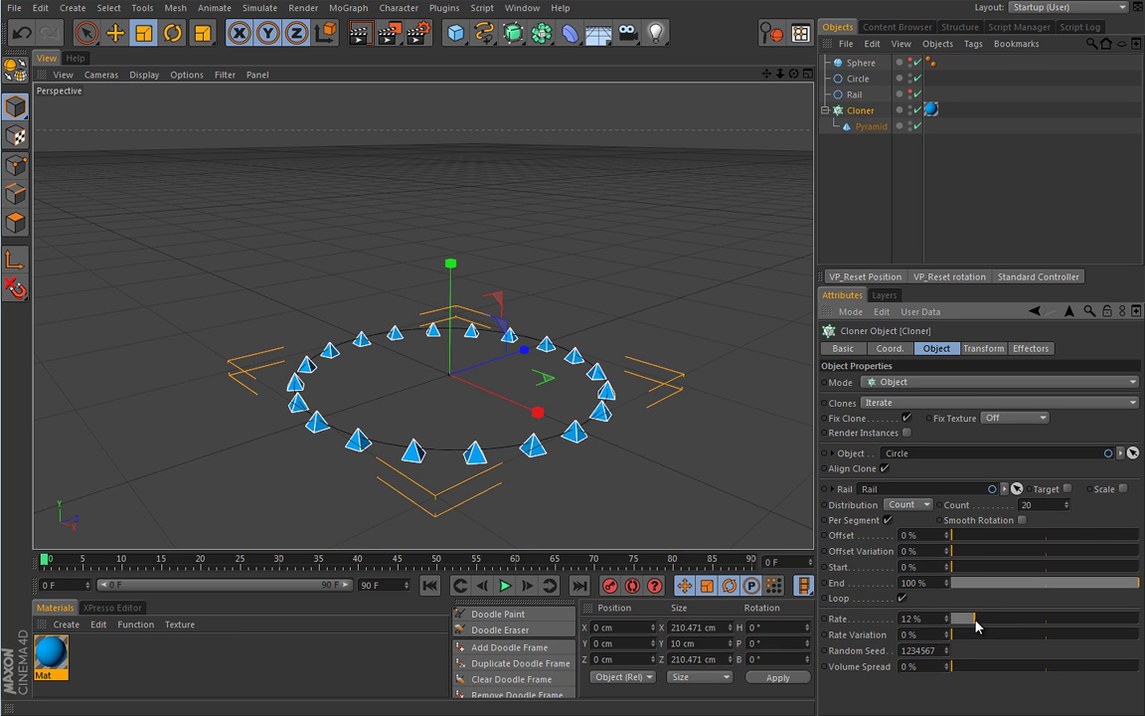
Step: Play the animation and set the cloner's Rate first to 20 % and then to -20 % to reverse the clones' travel
click(506, 587)
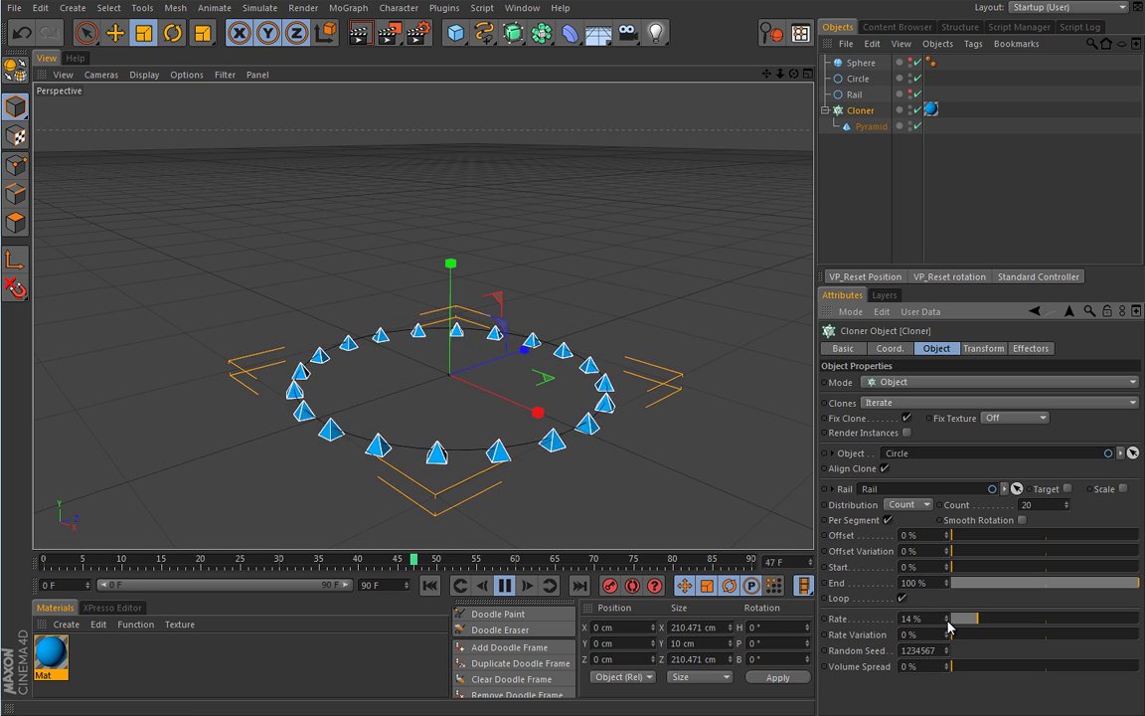
text(20)
key(Return)
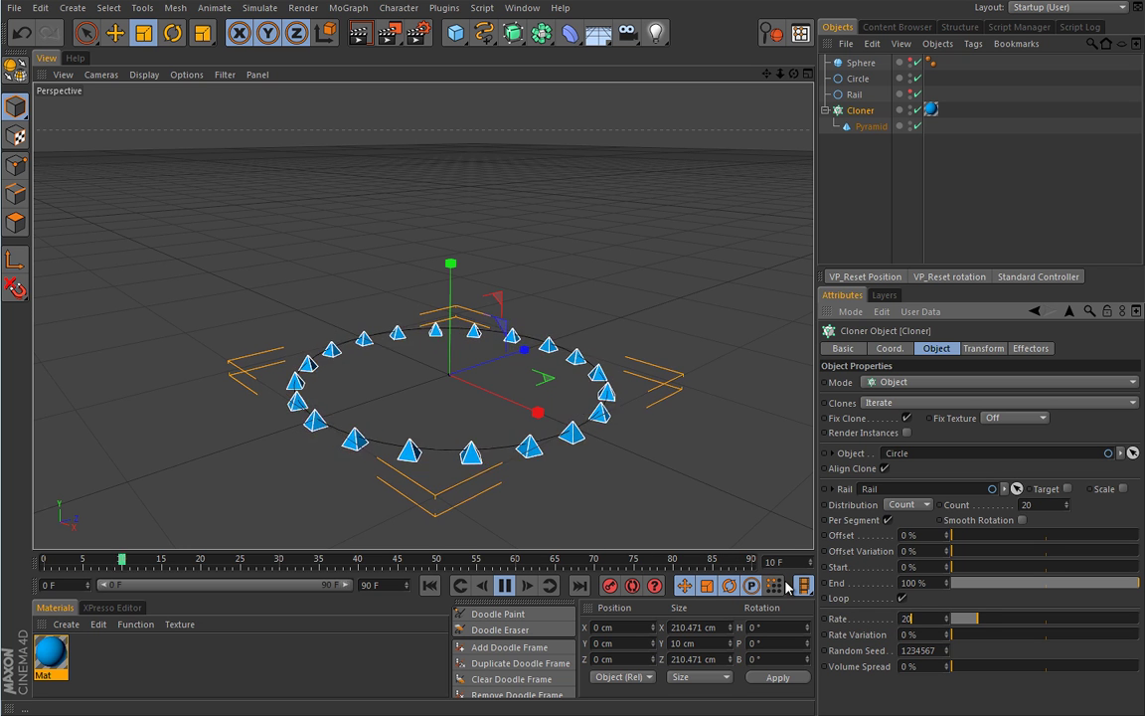
alt+drag(402, 353, 455, 366)
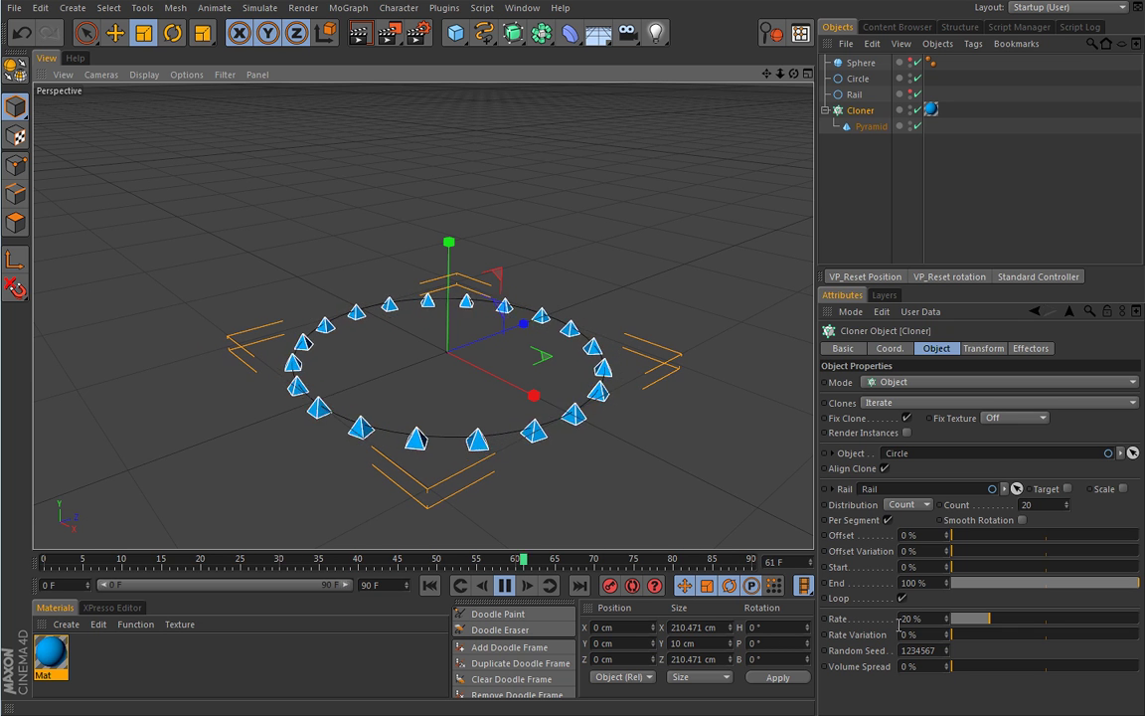
text(-)
key(Return)
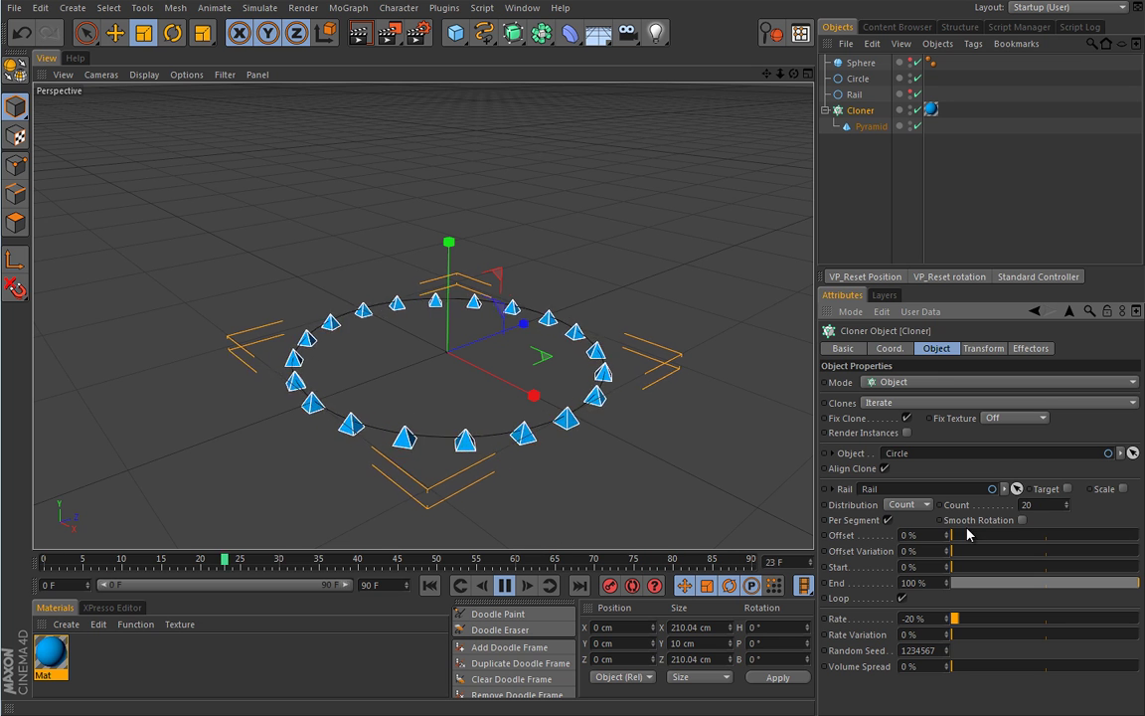
Step: Try the cloner's Start and End range, restore both, and turn off Loop for the clones on the circle spline
mouse_move(954, 571)
mouse_down()
mouse_move(1034, 571)
mouse_move(951, 568)
mouse_up()
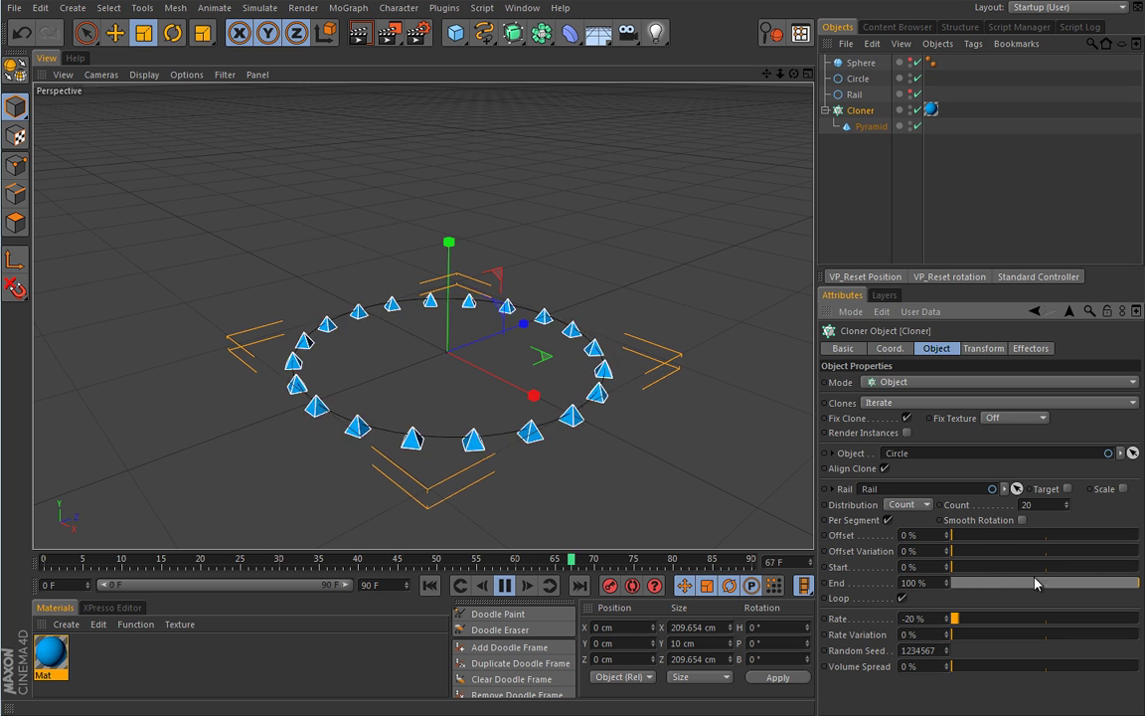
mouse_move(1134, 589)
mouse_down()
mouse_move(1008, 584)
mouse_move(1139, 584)
mouse_up()
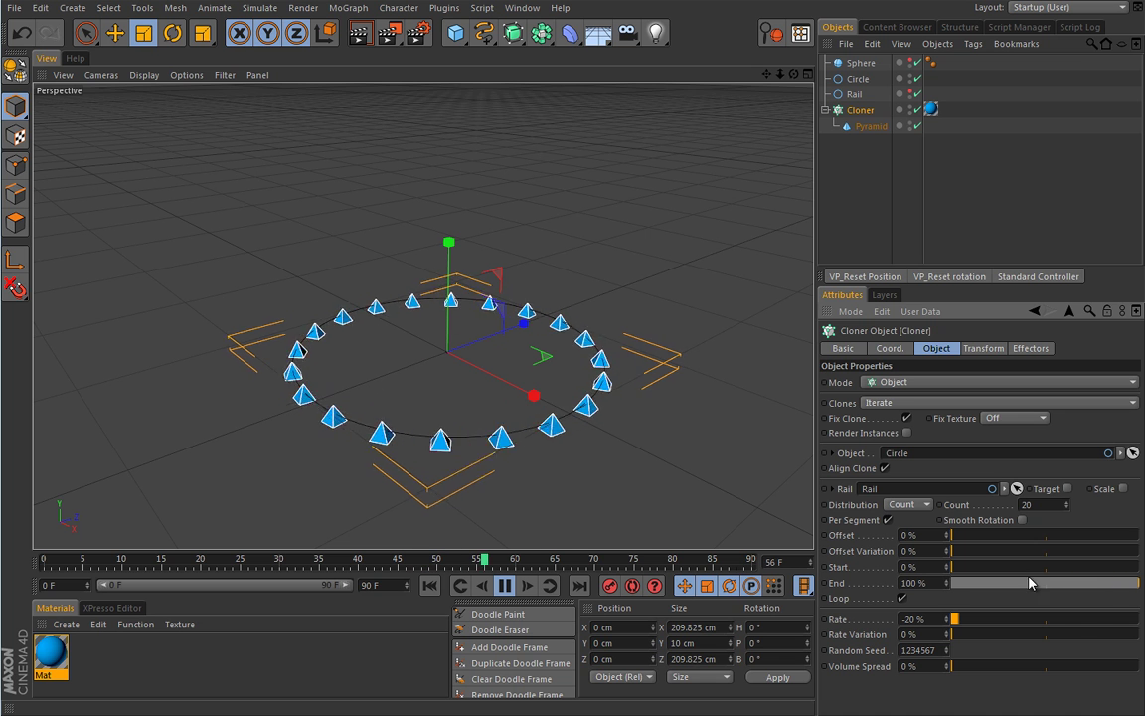
click(902, 597)
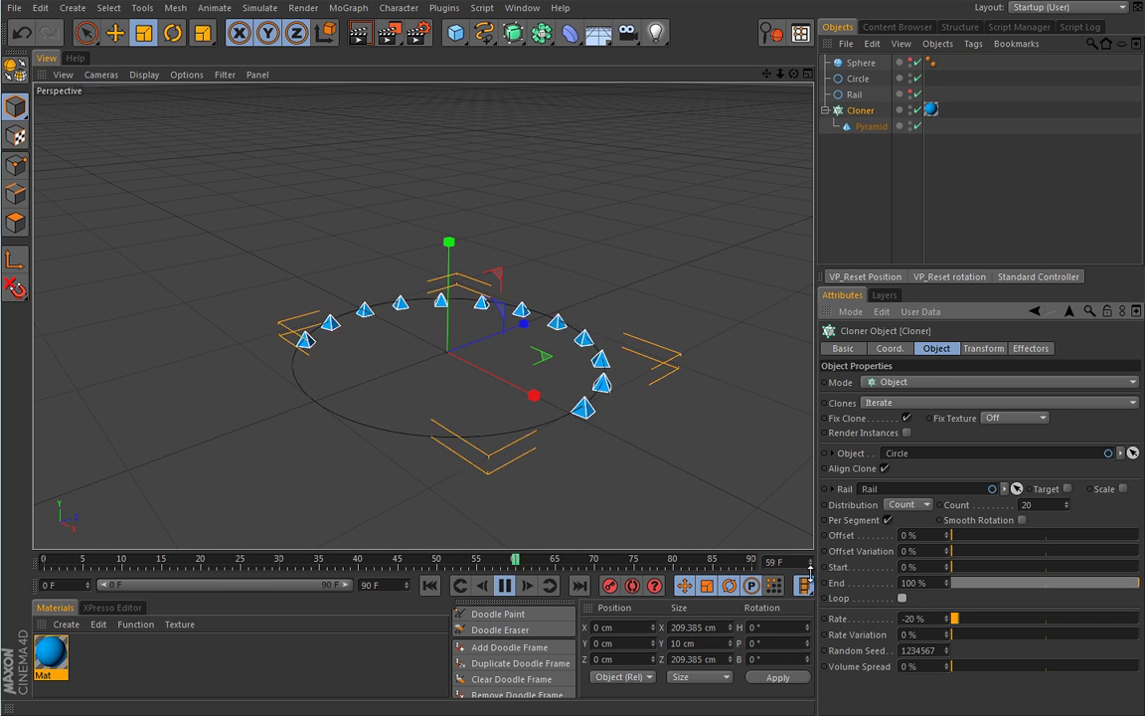
click(902, 598)
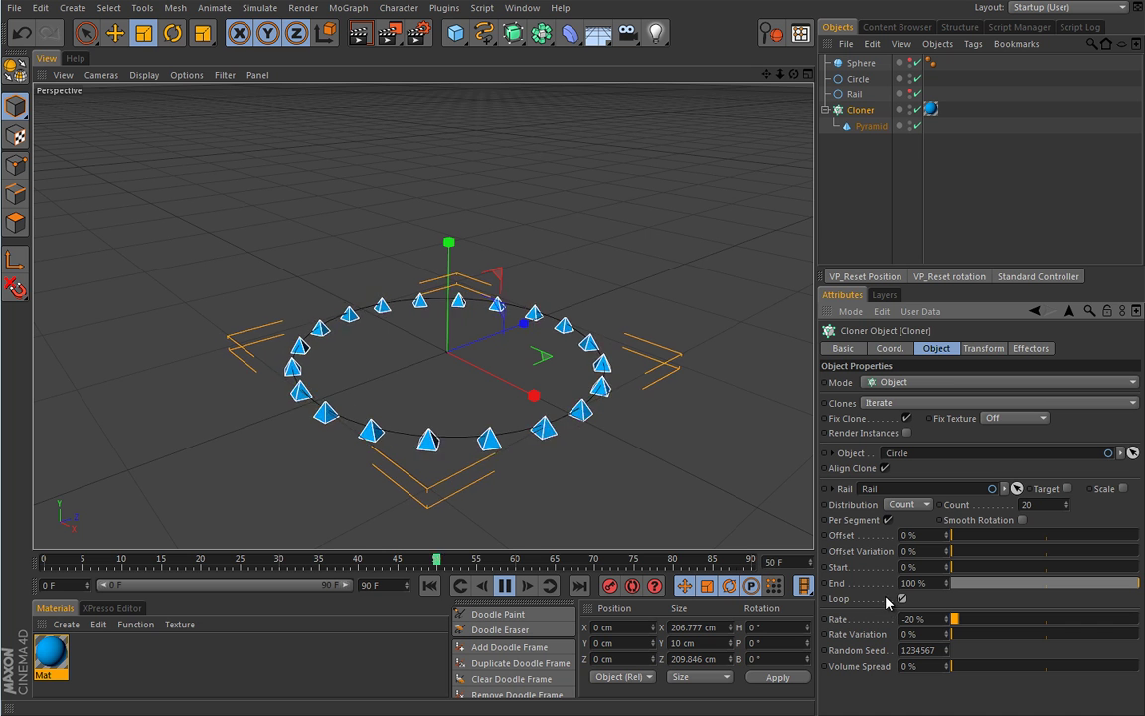
click(894, 596)
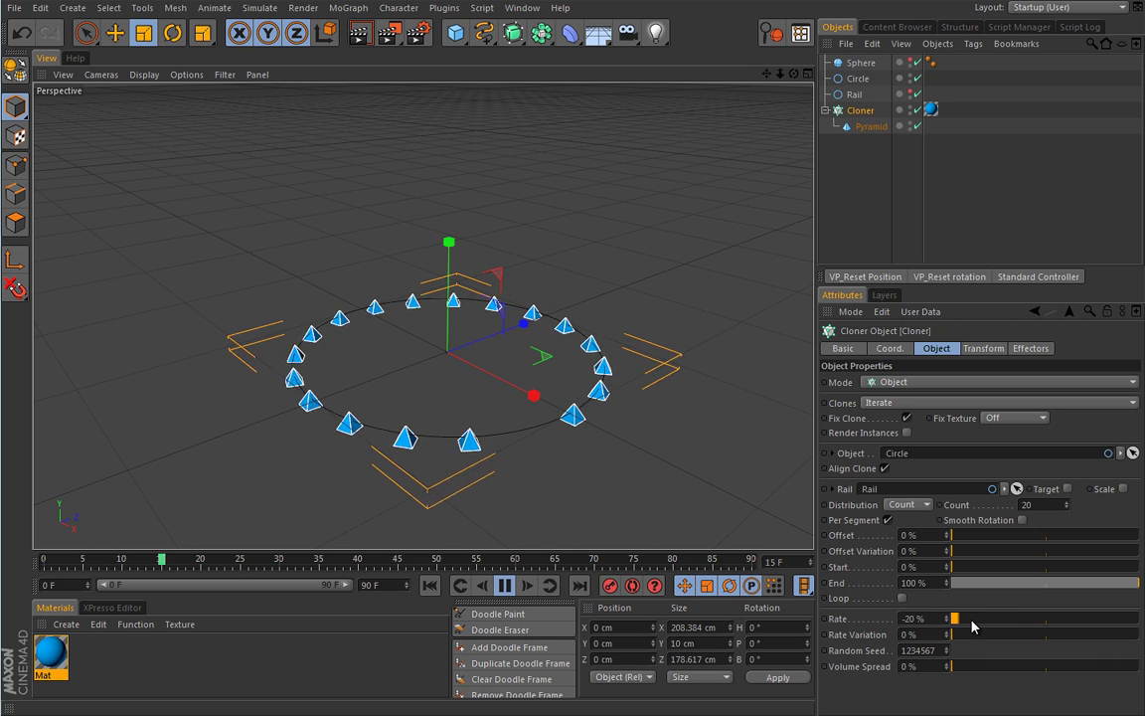
Step: Try Rate Variation and a Volume Spread of 58 % on the clones, return both to 0 %, and reset the Random Seed to 0
mouse_move(952, 634)
mouse_down()
mouse_move(989, 636)
mouse_move(957, 632)
mouse_up()
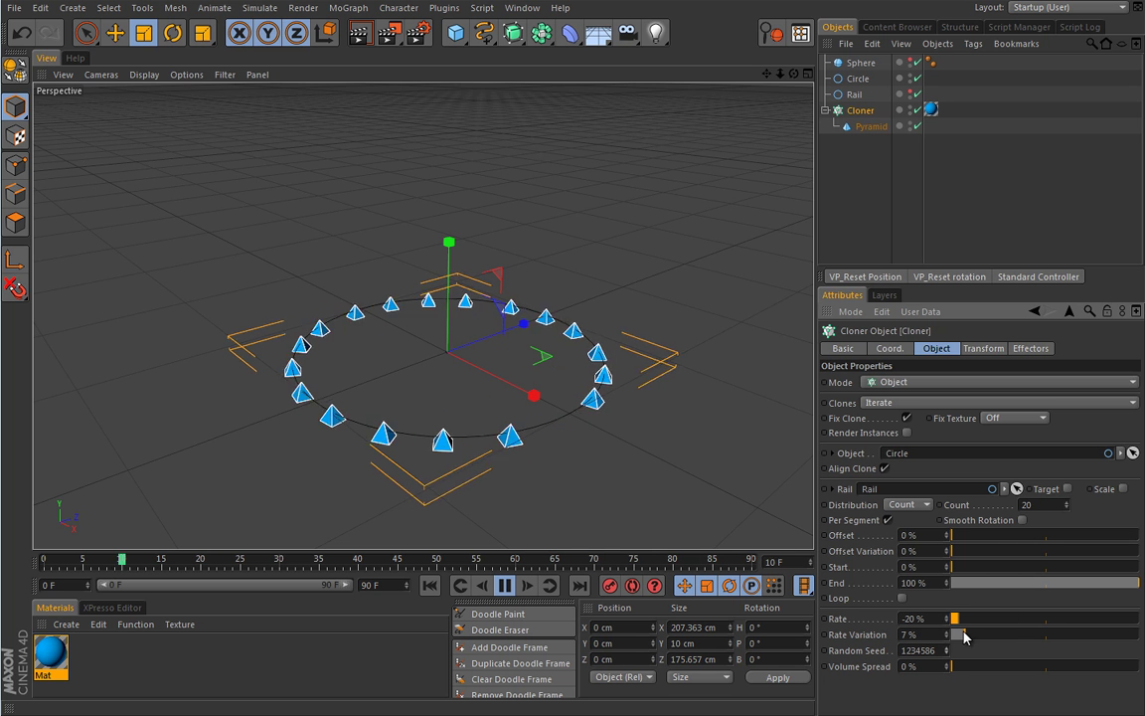
drag(960, 634, 951, 634)
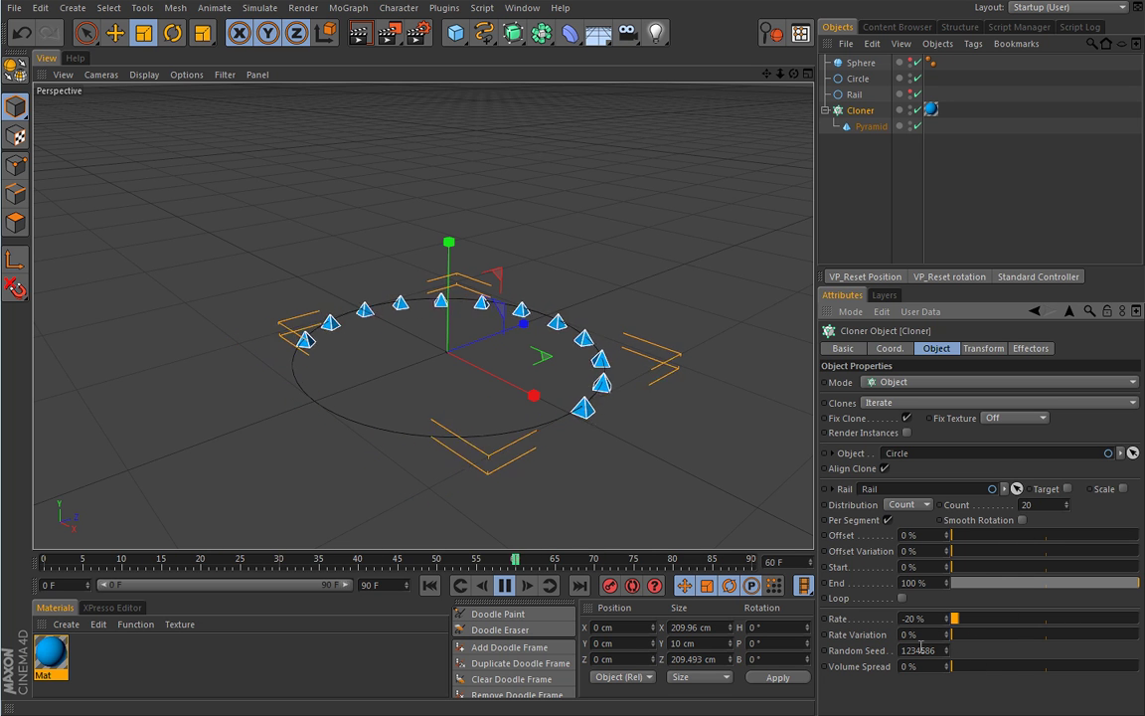
right_click(861, 652)
click(920, 675)
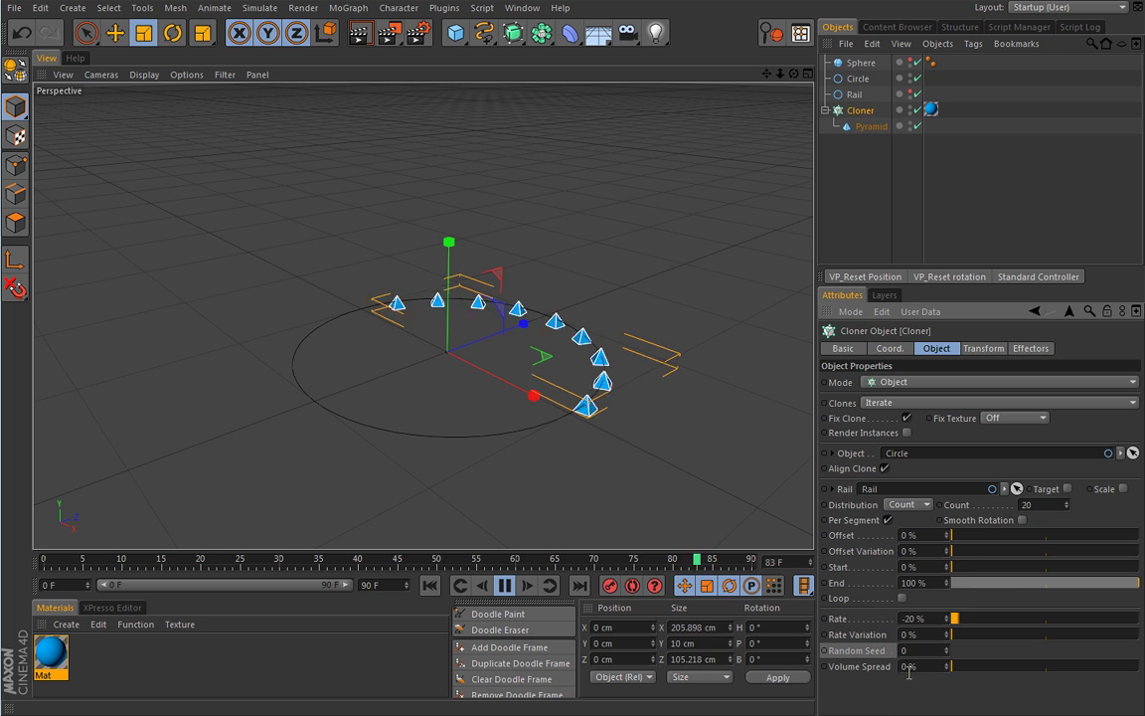
drag(952, 666, 1094, 653)
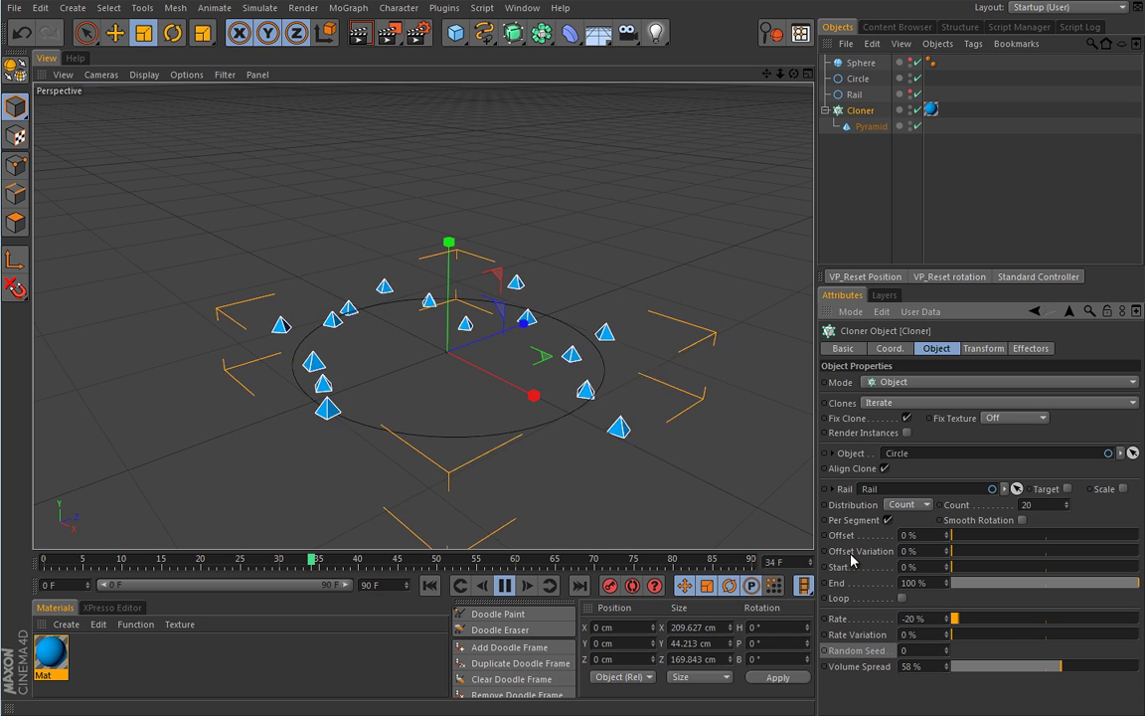
drag(1041, 670, 951, 667)
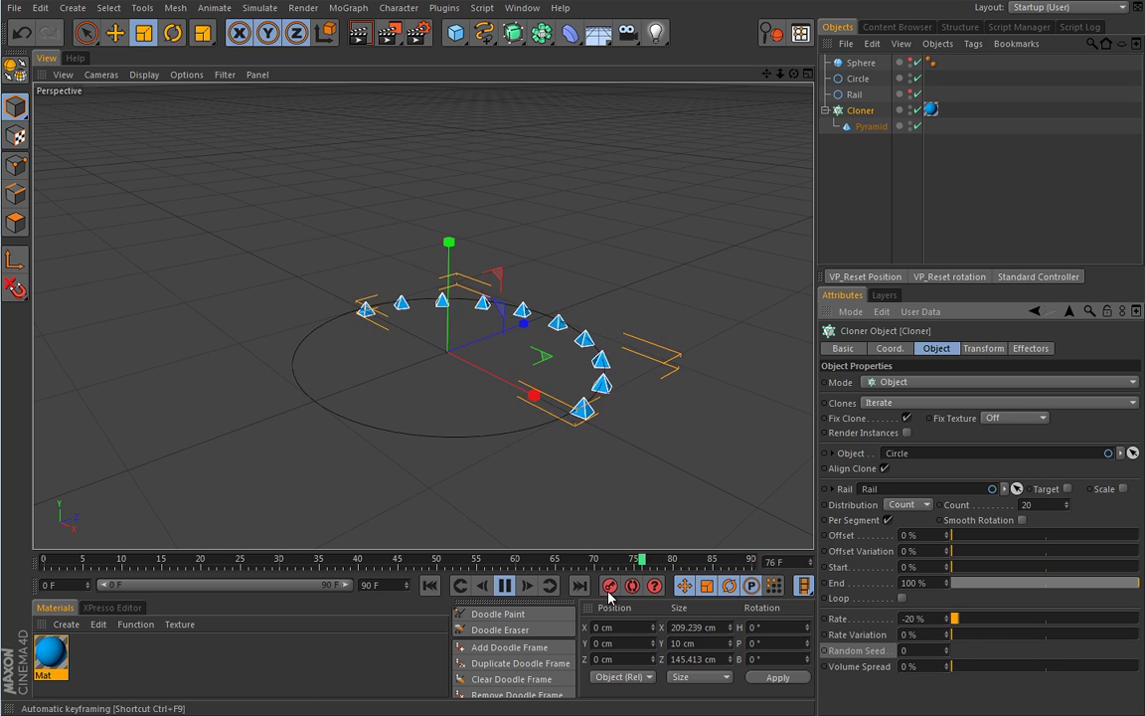
Step: Restart the playback, turn Loop back on for the cloner, and set its Rate to 0 %
click(509, 585)
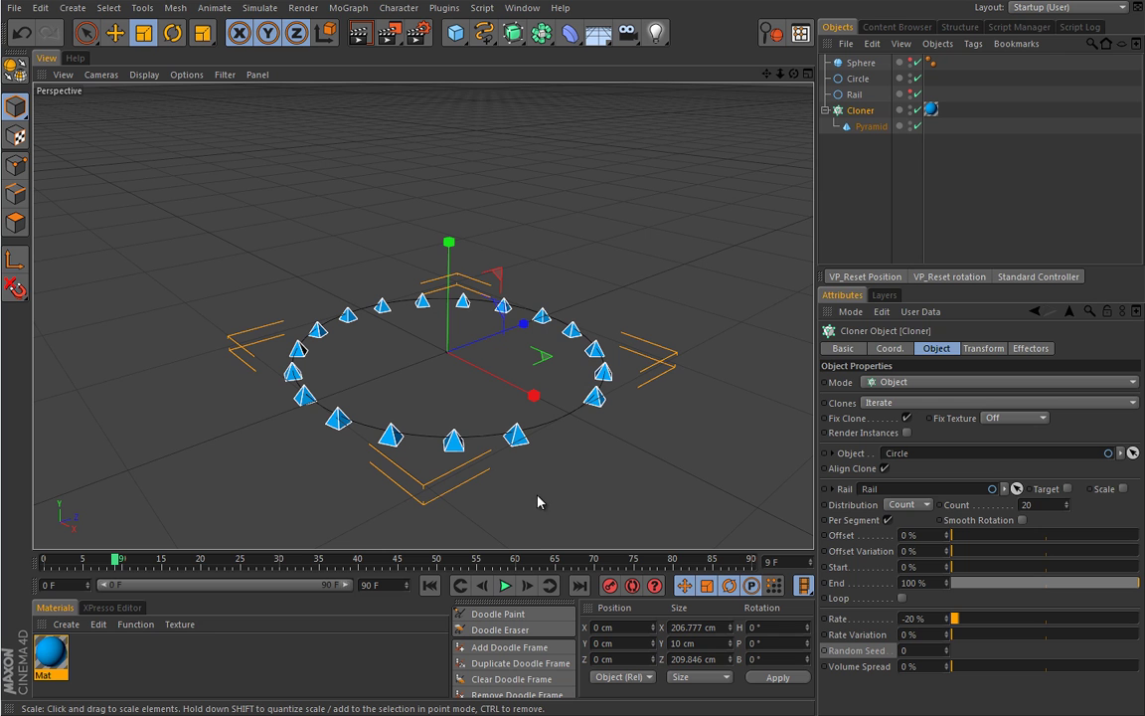
click(504, 585)
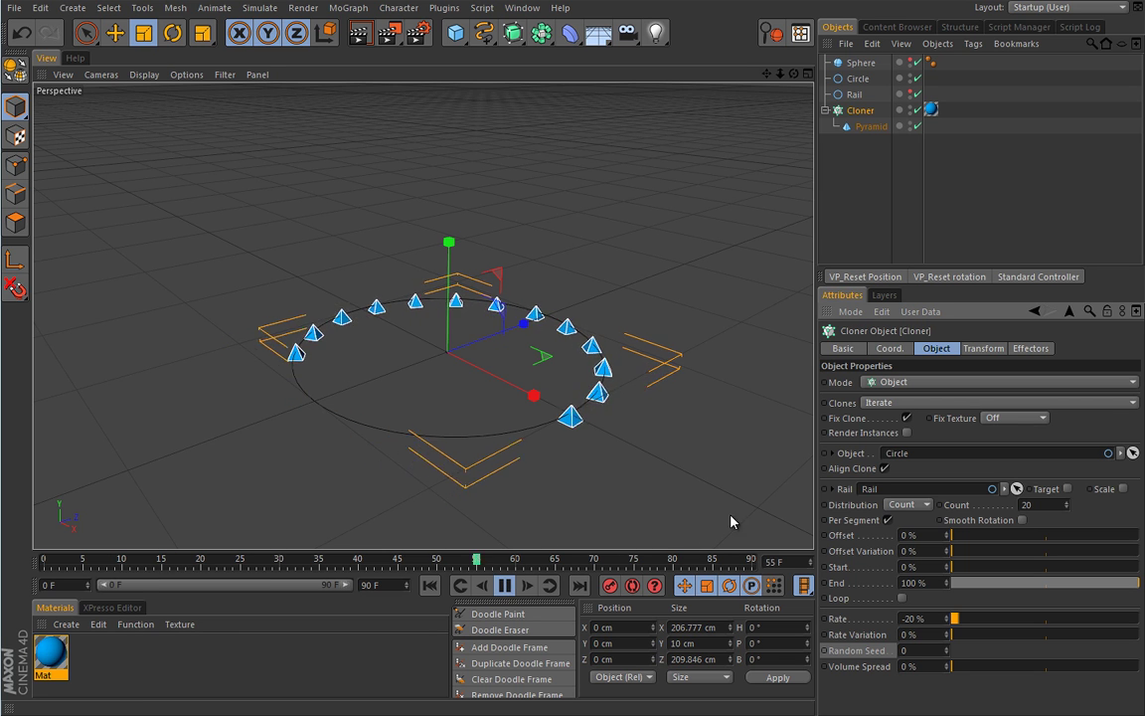
click(901, 597)
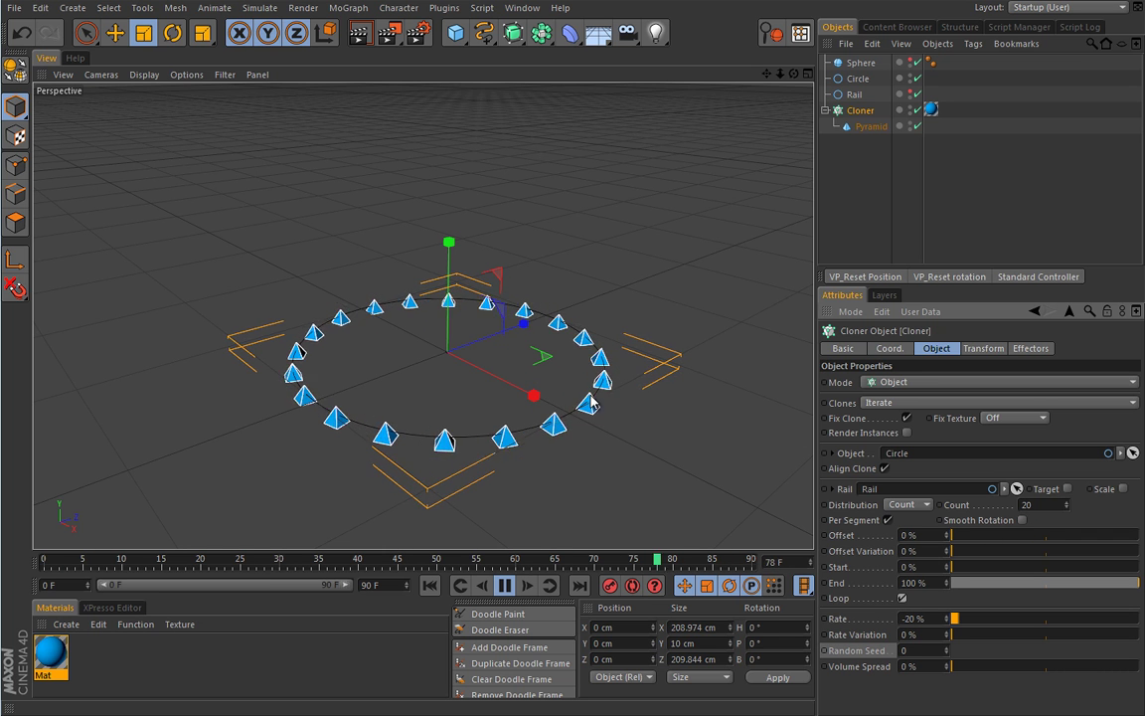
drag(947, 619, 944, 596)
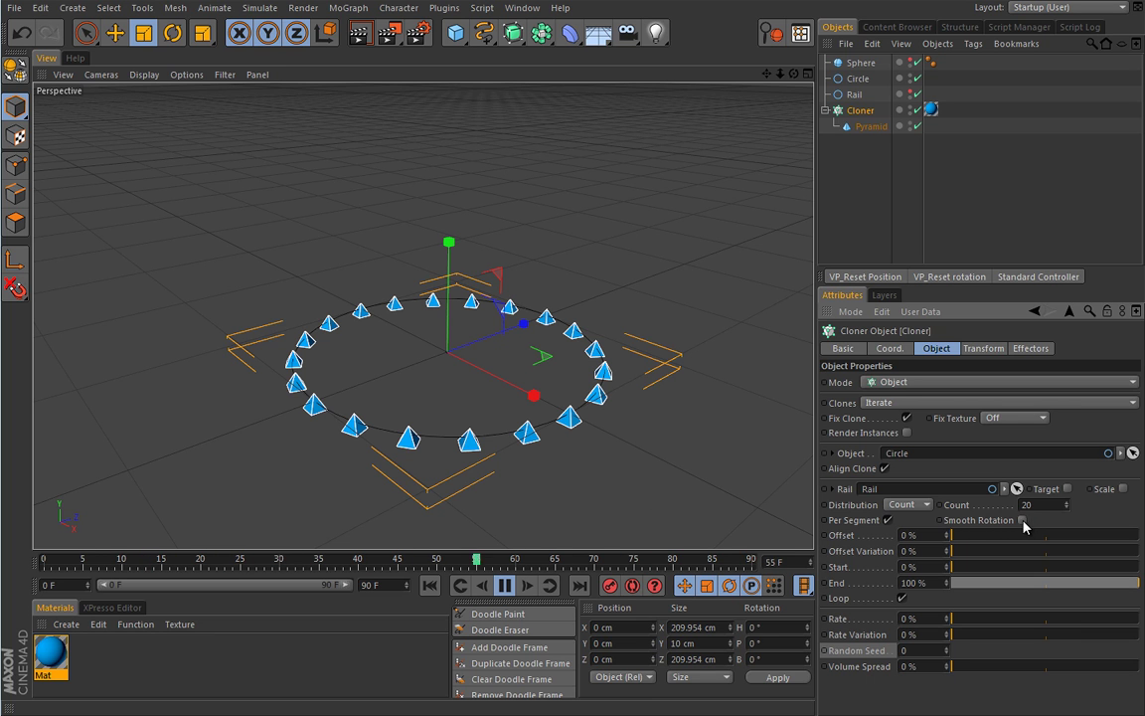
Step: Stop the animation, return to frame 0, and enable Smooth Rotation on the cloner
click(505, 585)
click(430, 586)
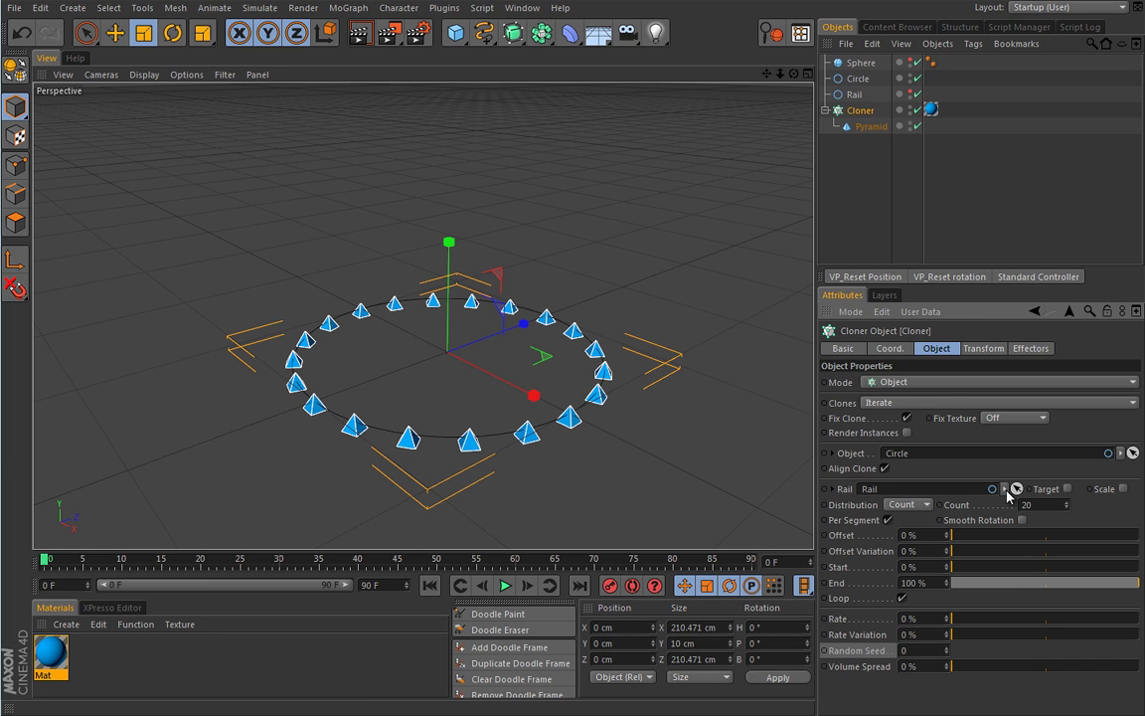
click(1021, 520)
alt+drag(447, 391, 478, 379)
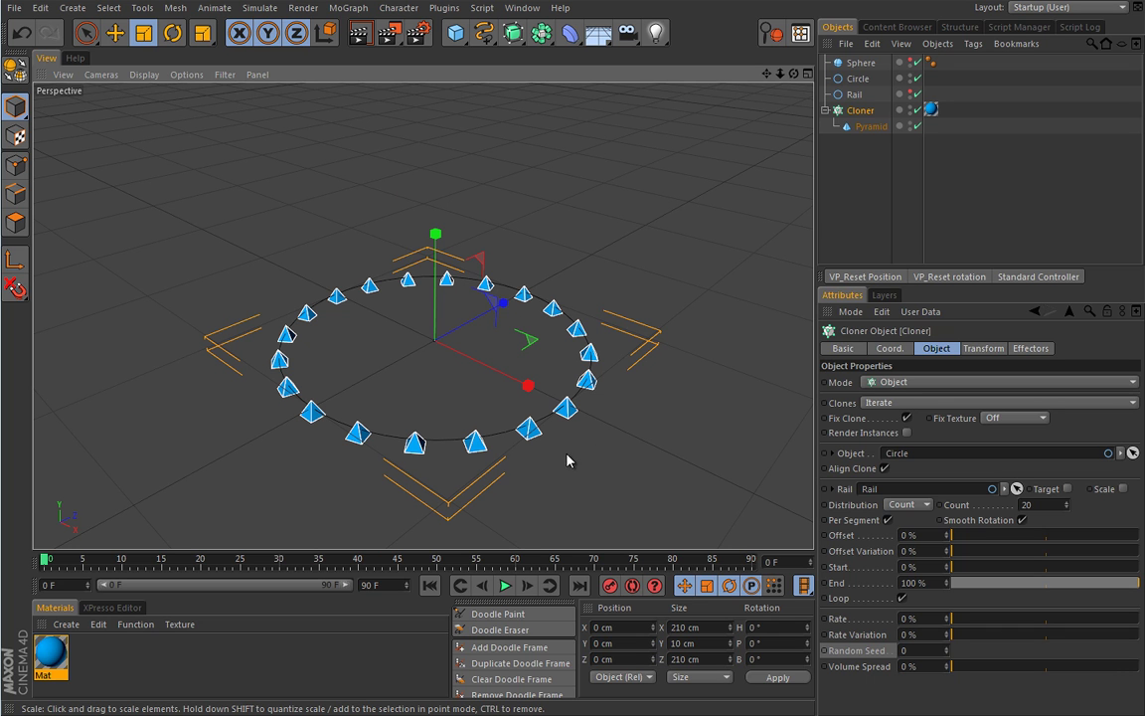
Step: Delete the Circle and Rail splines and switch the Cloner to Linear mode
click(856, 80)
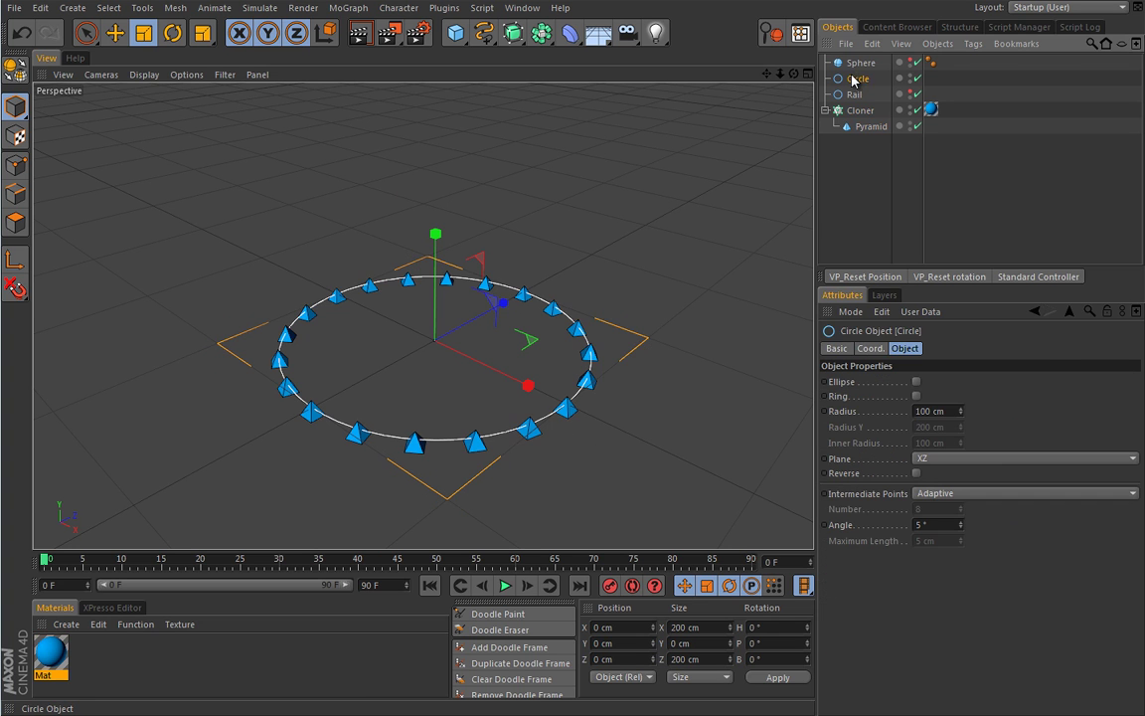
key(Delete)
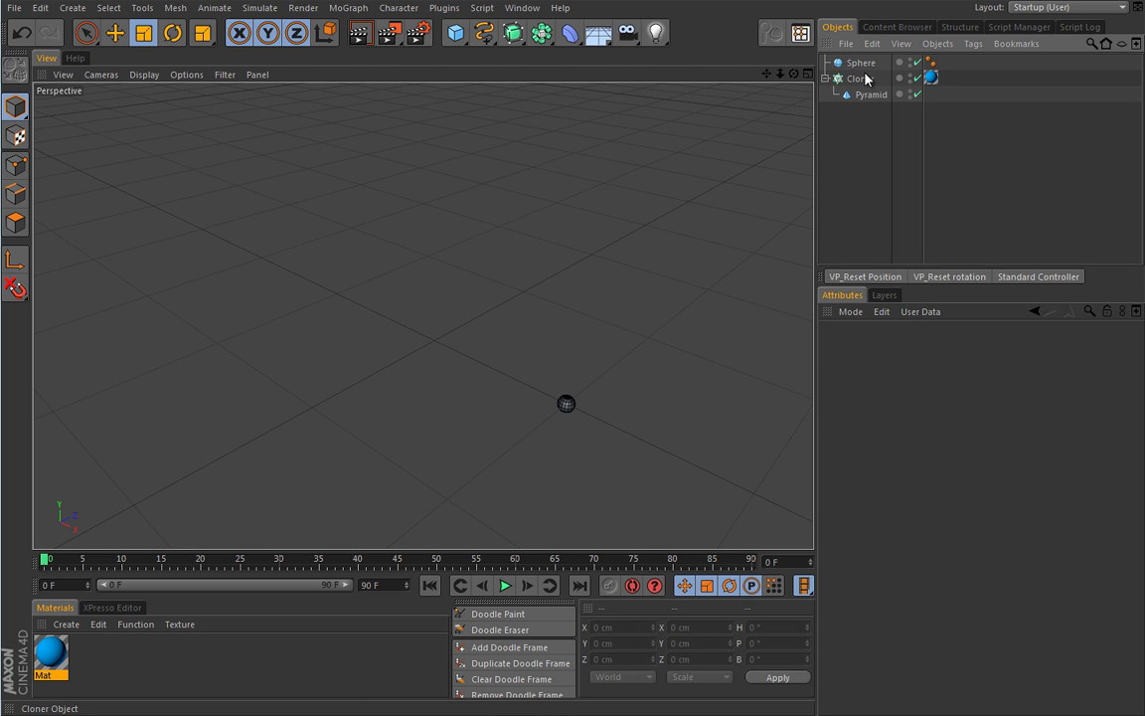
click(860, 79)
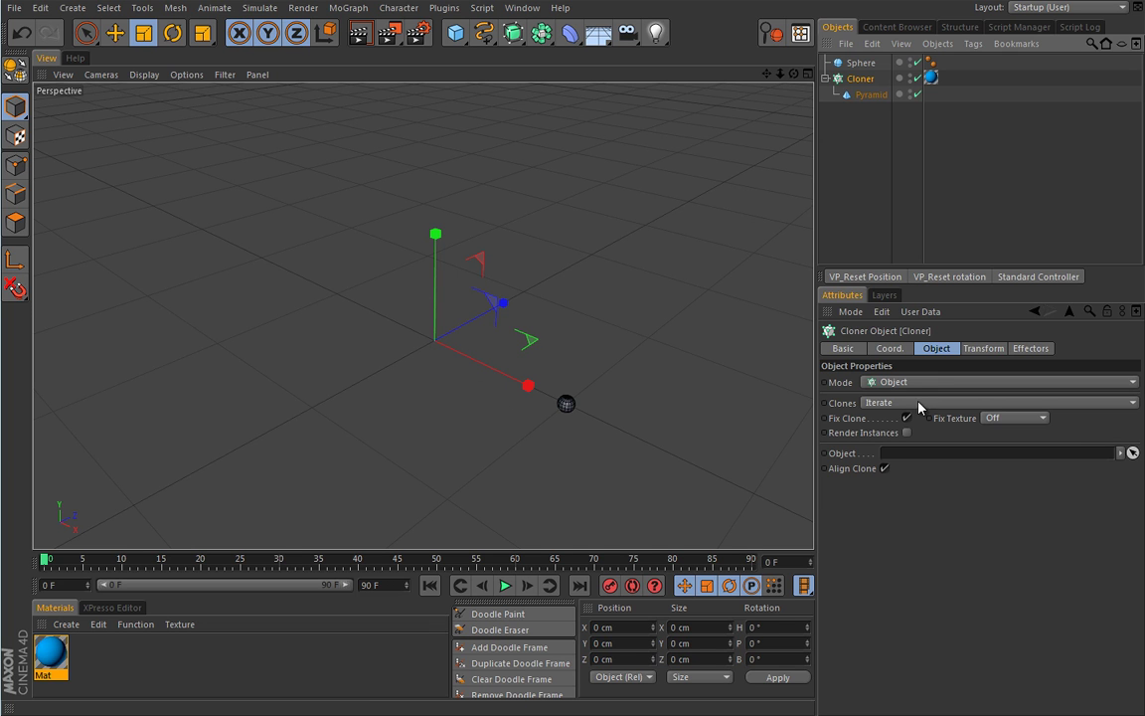
click(890, 387)
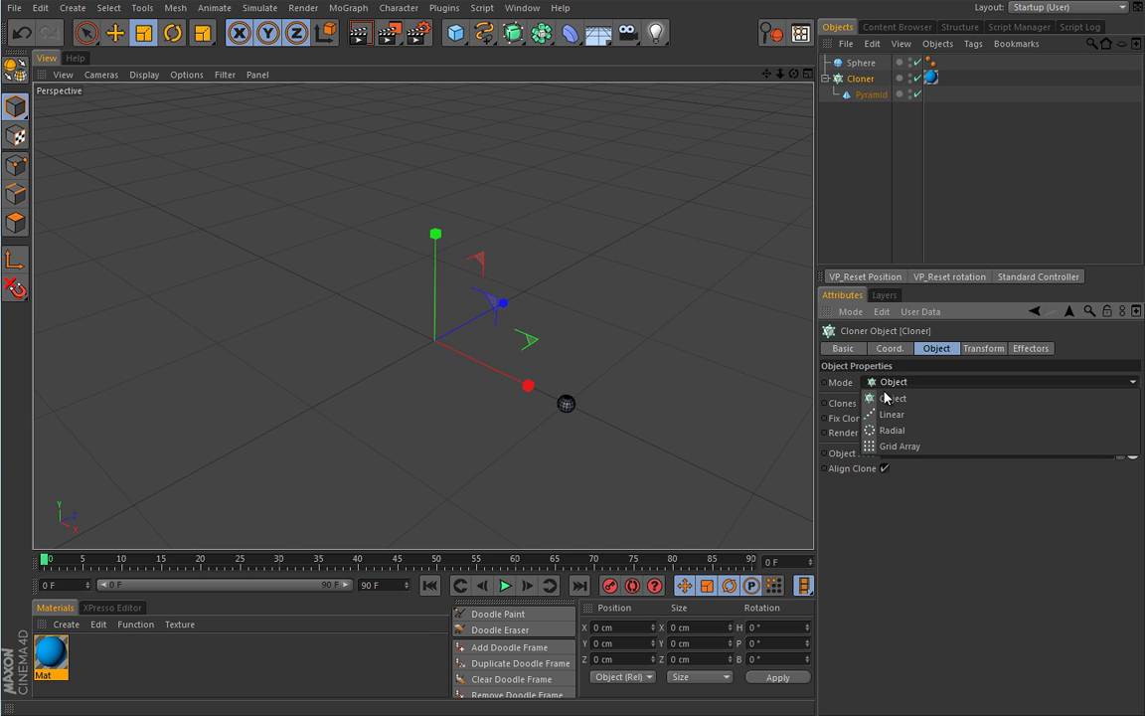
click(892, 413)
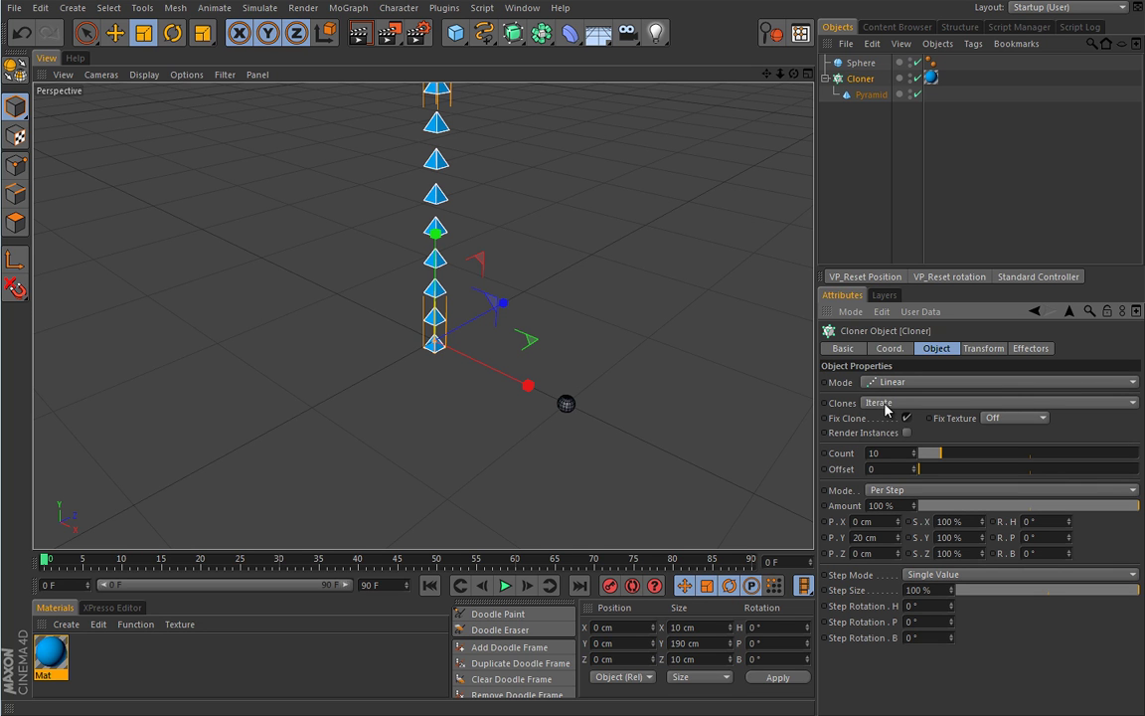
mouse_move(545, 249)
alt+mouse_down()
mouse_move(565, 294)
mouse_move(562, 273)
alt+mouse_up()
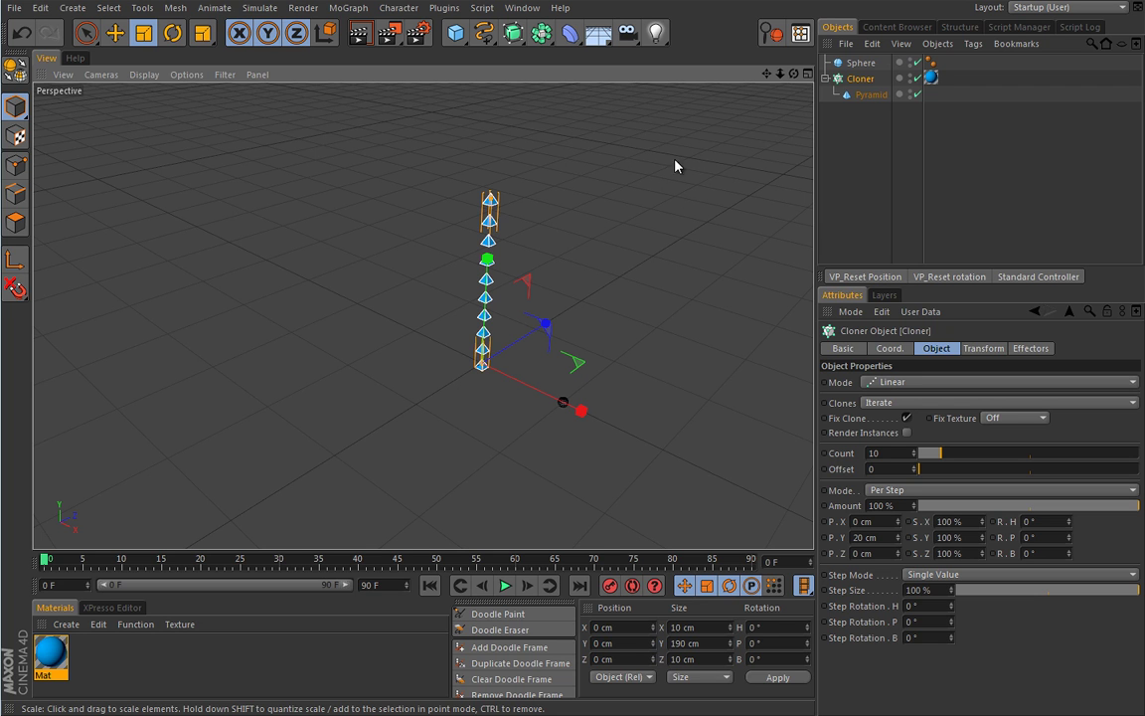
Step: Make the Sphere a child of the Cloner below the Pyramid and select the Cloner
drag(861, 63, 857, 100)
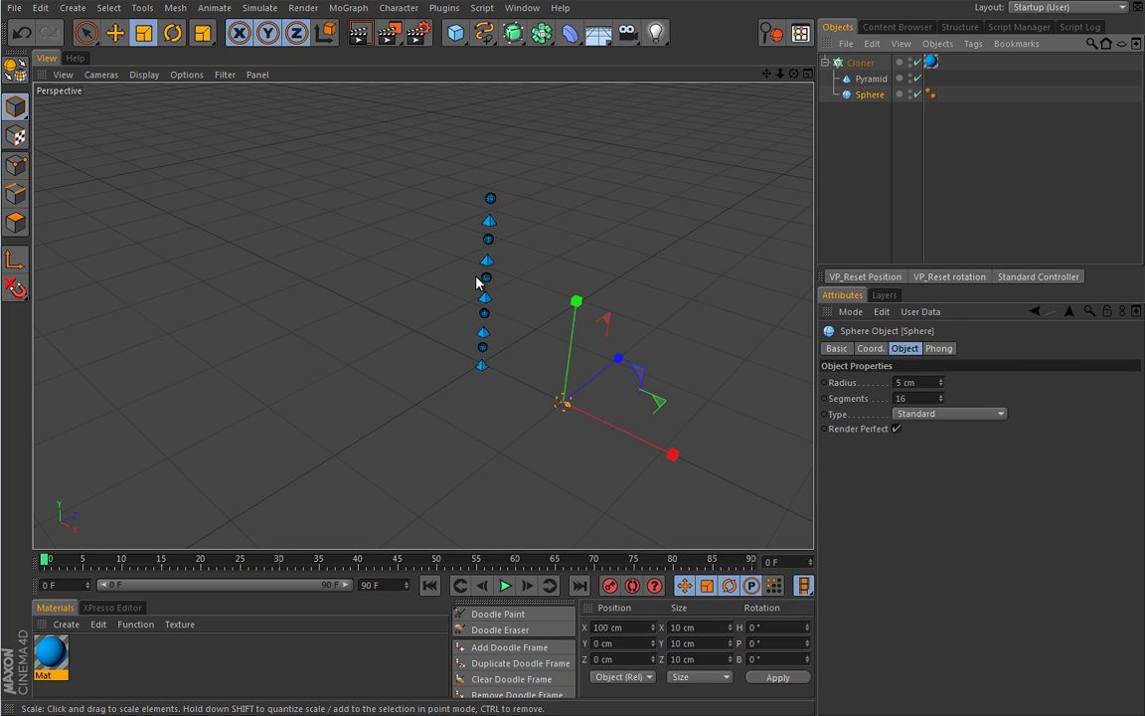
scroll(447, 261, up, 5)
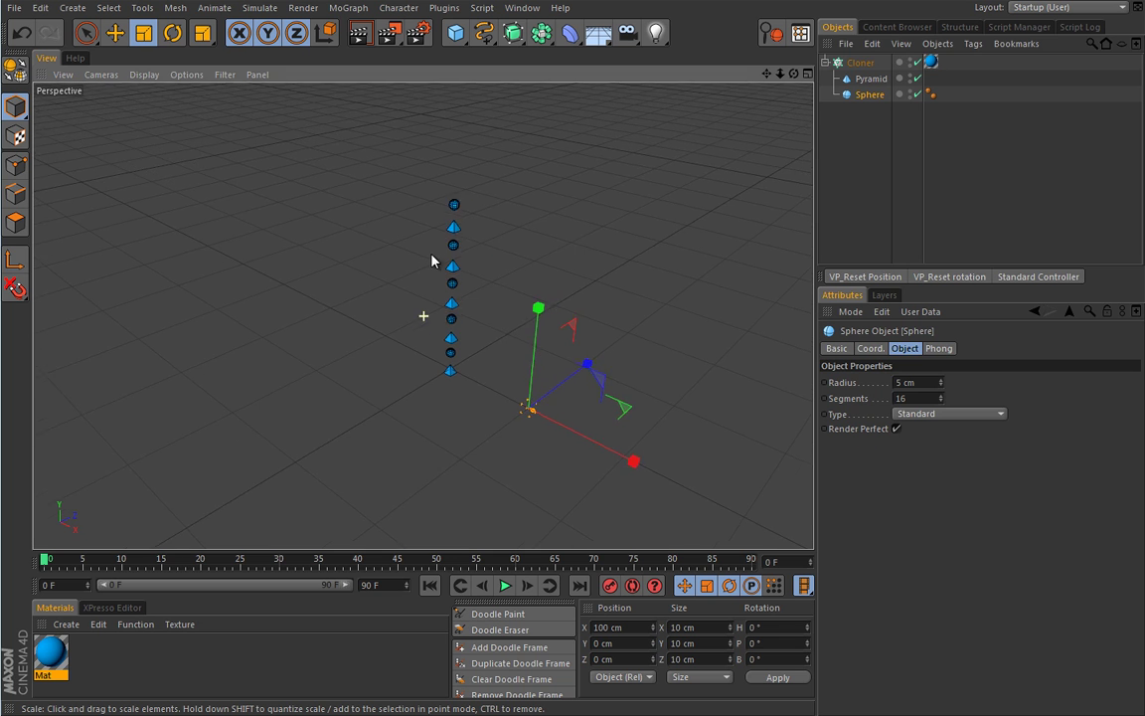
click(861, 63)
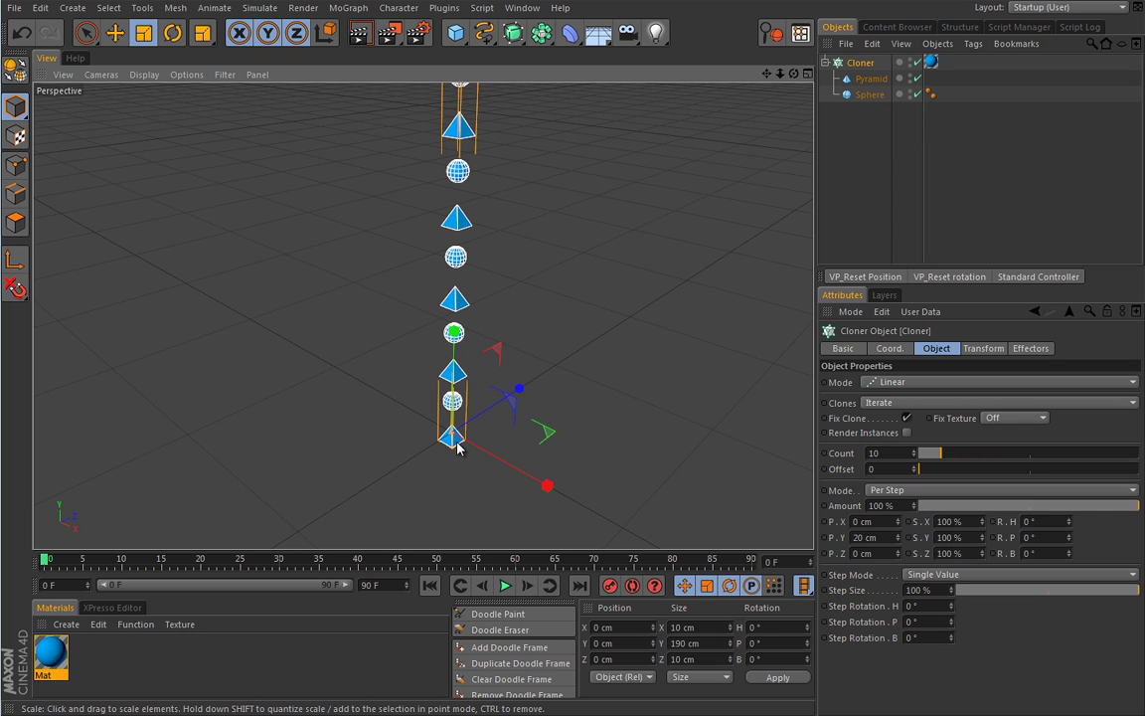
alt+drag(537, 299, 516, 370)
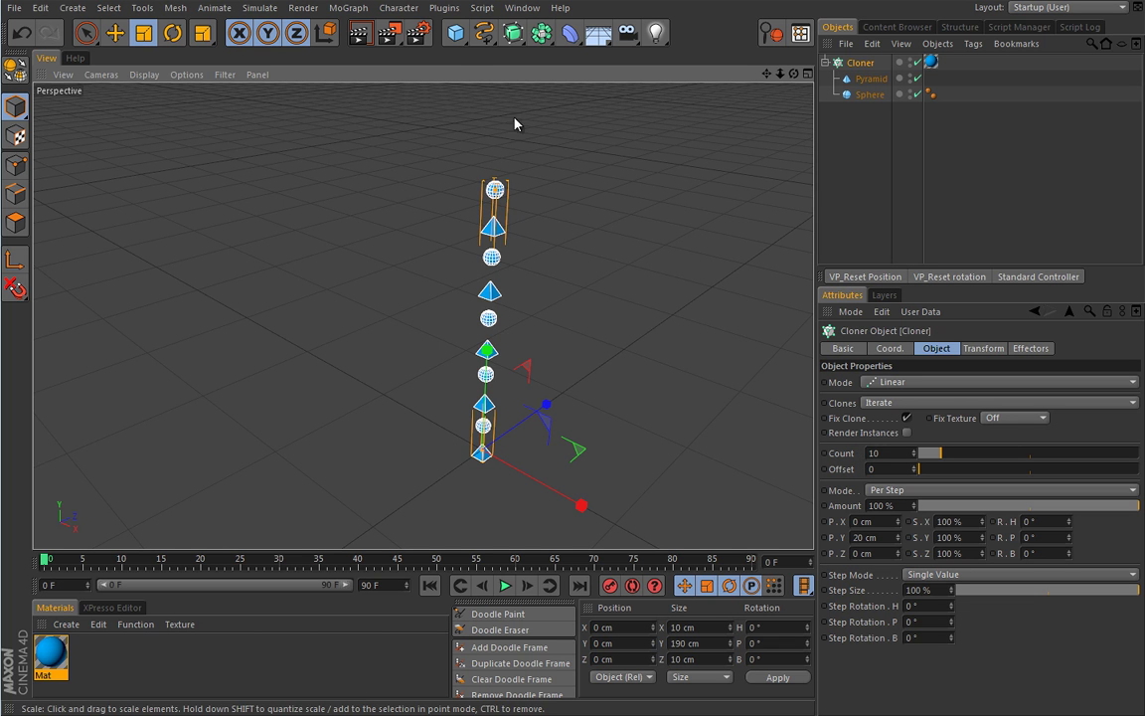
Step: Add a cube and set its X, Y and Z sizes to 10 cm each
click(458, 38)
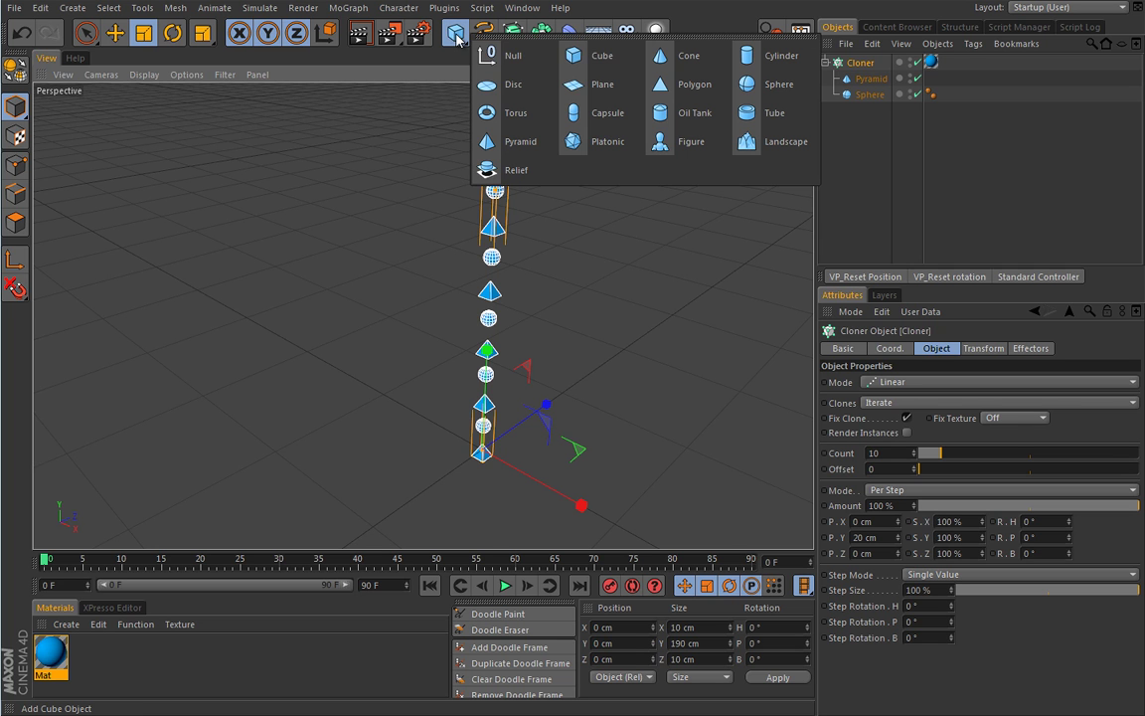
click(587, 62)
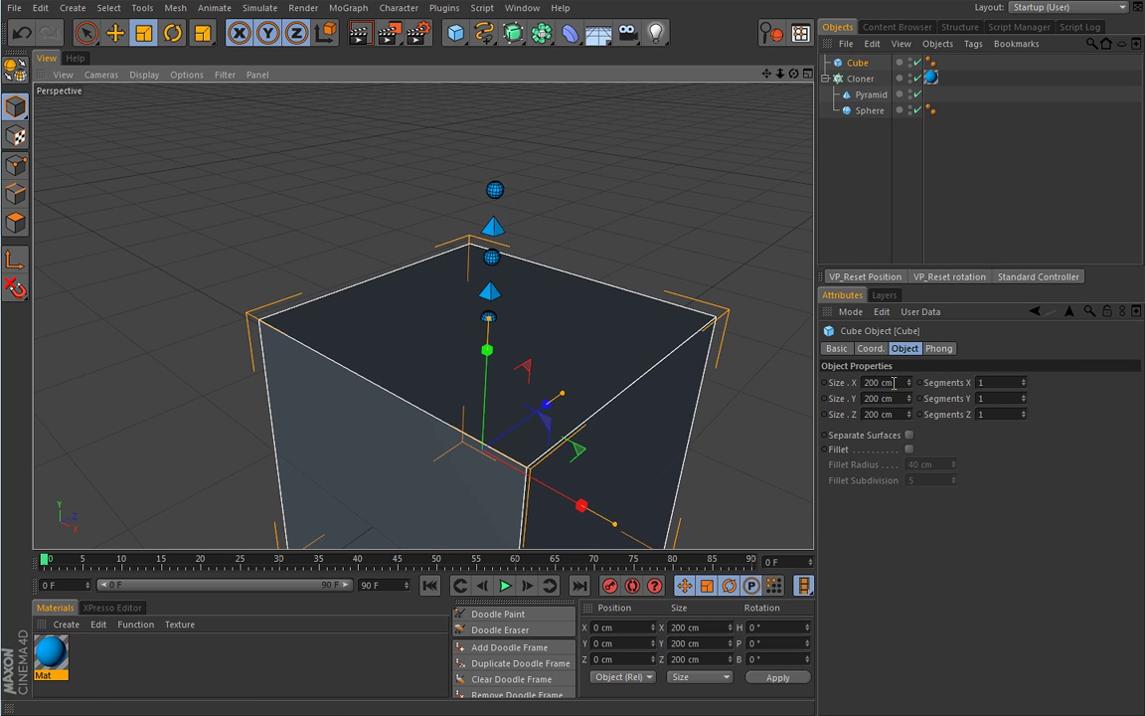
double_click(900, 383)
text(10)
key(Tab)
text(10)
key(Tab)
text(10)
key(Return)
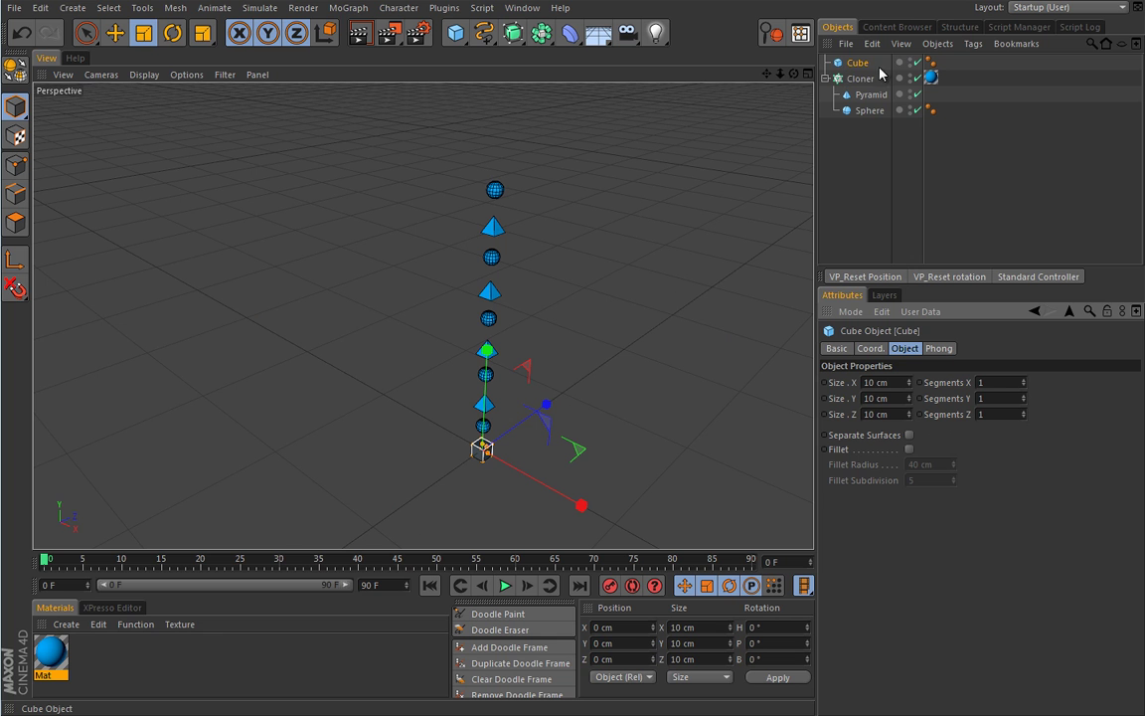
Step: Make the Cube a child of the Cloner below the Sphere and clear the selection
drag(860, 68, 868, 119)
alt+drag(445, 345, 484, 305)
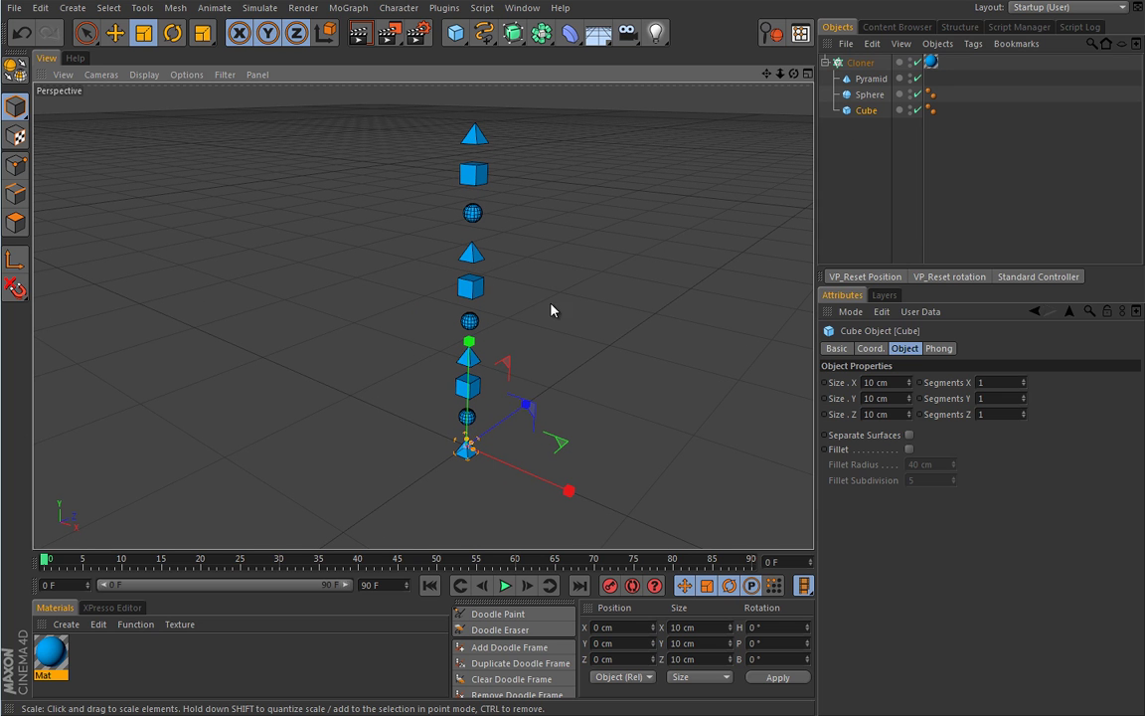
click(838, 192)
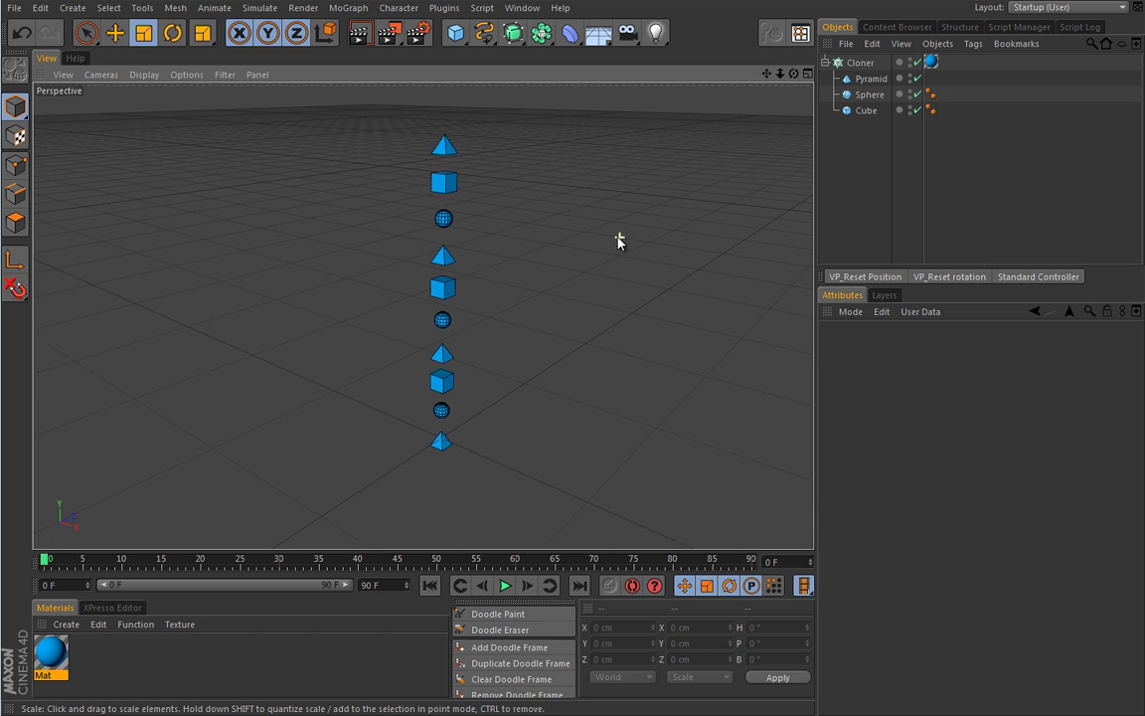
Step: Select the Cloner and compare the Random and Iterate clone distributions, leaving Clones set to Random
click(861, 63)
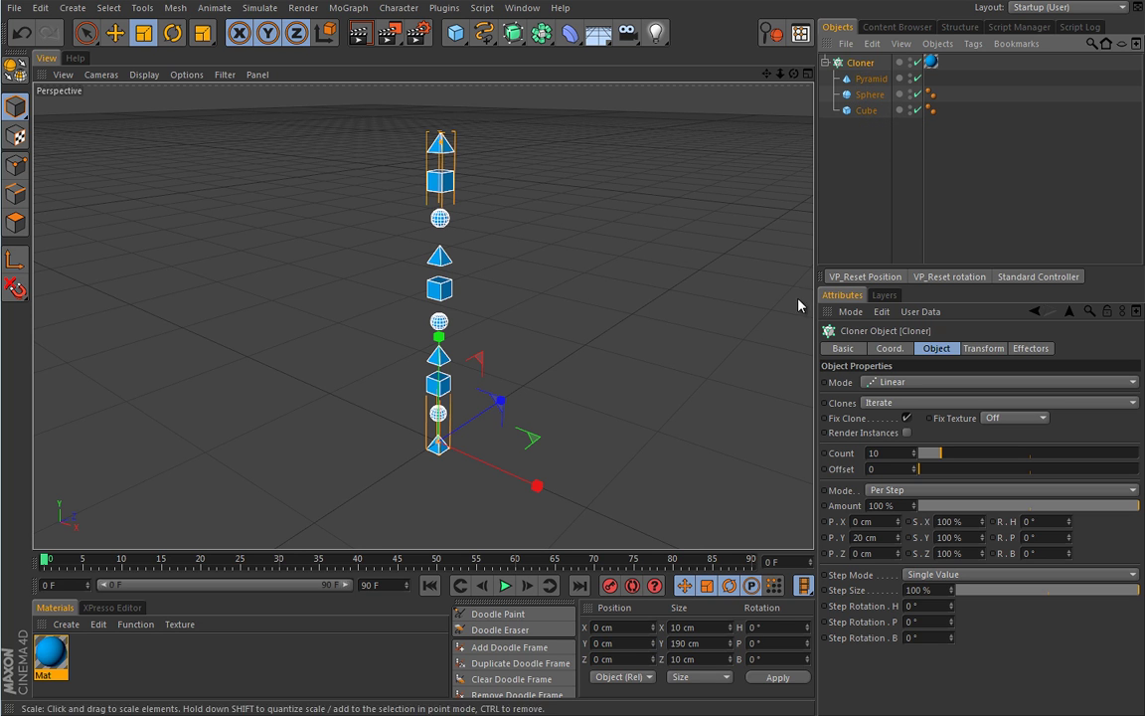
click(918, 402)
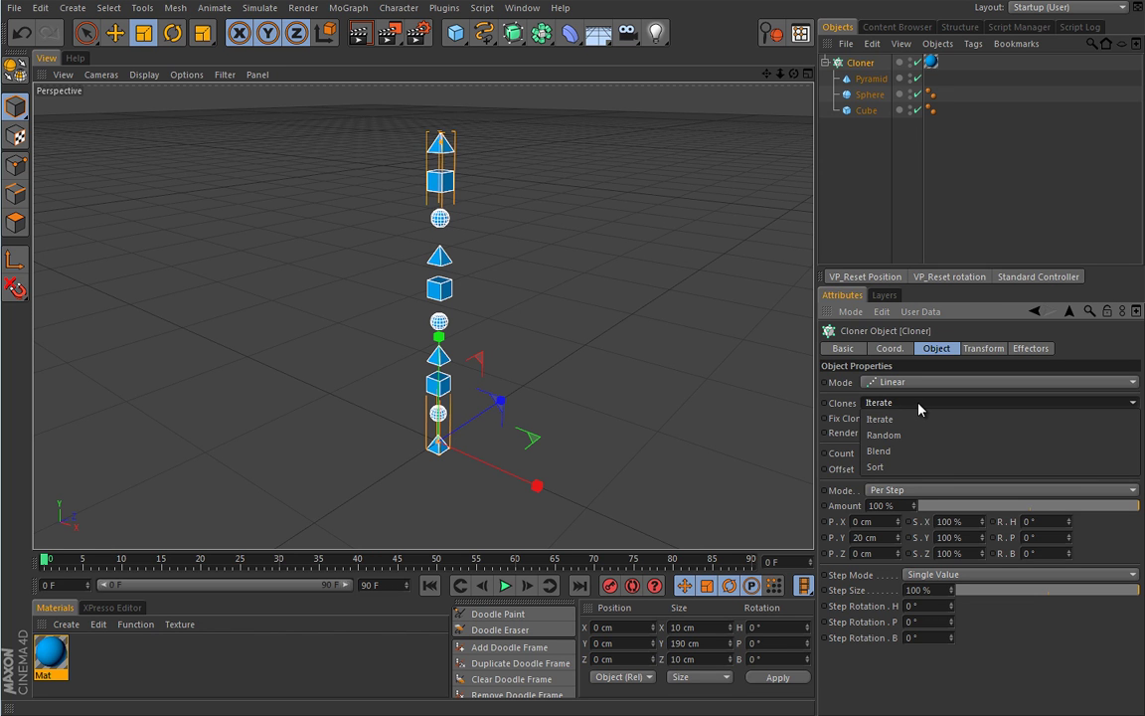
click(902, 438)
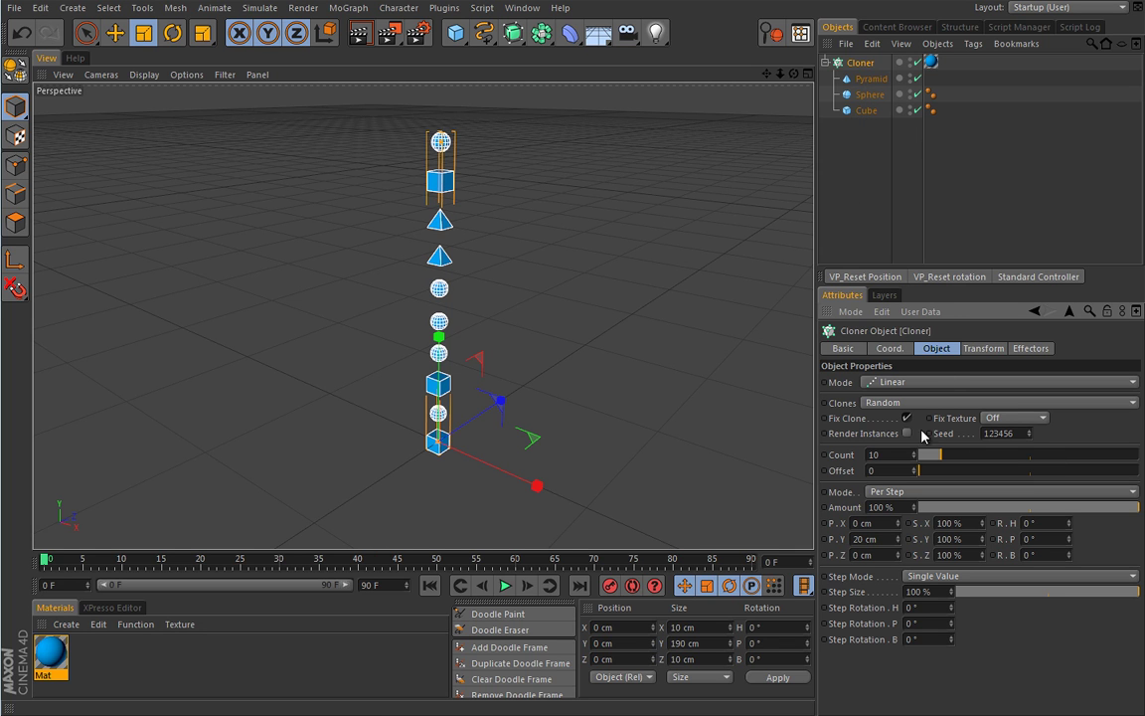
click(907, 402)
click(894, 417)
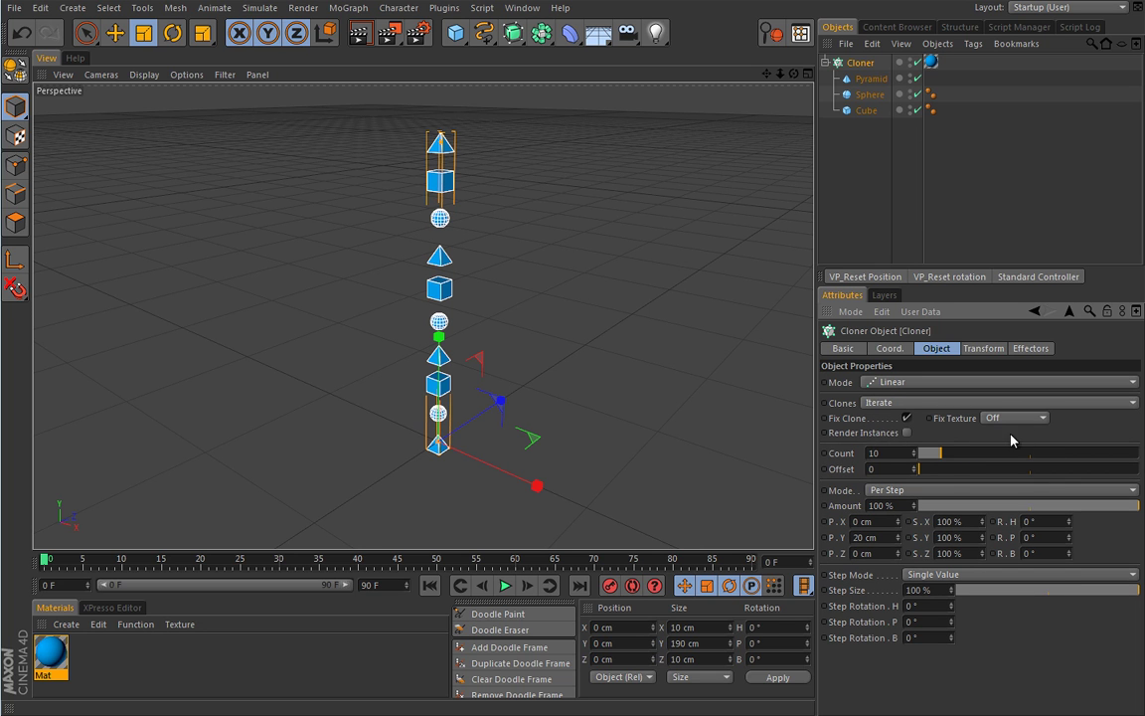
click(905, 403)
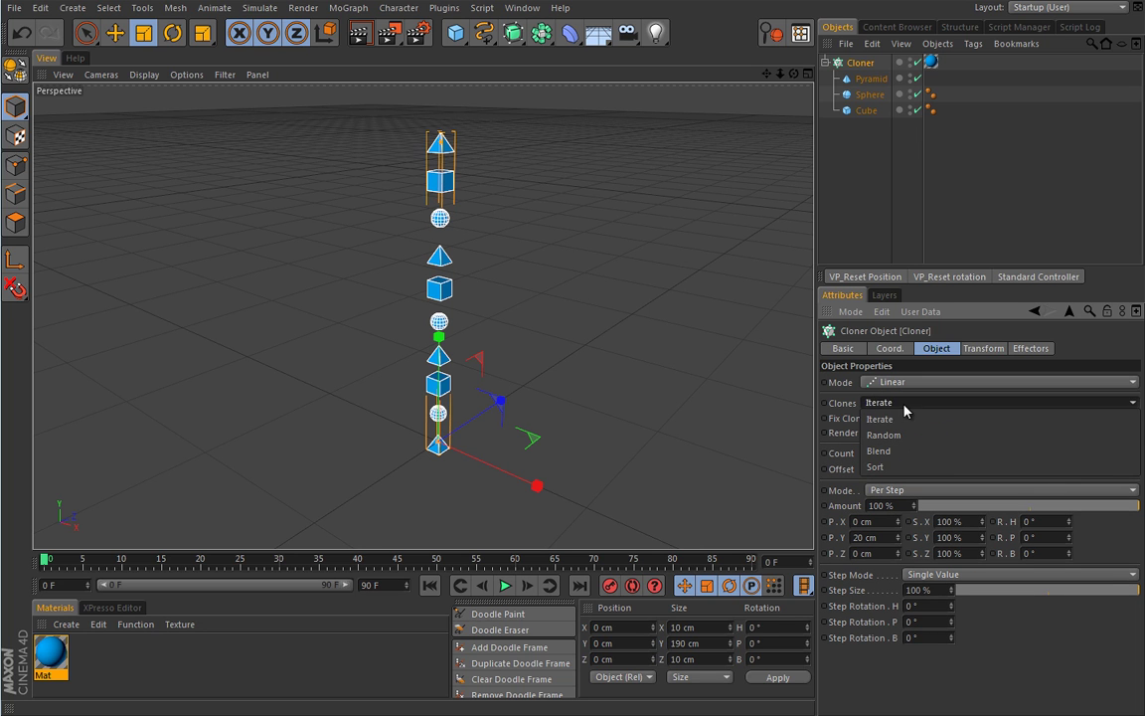
click(900, 435)
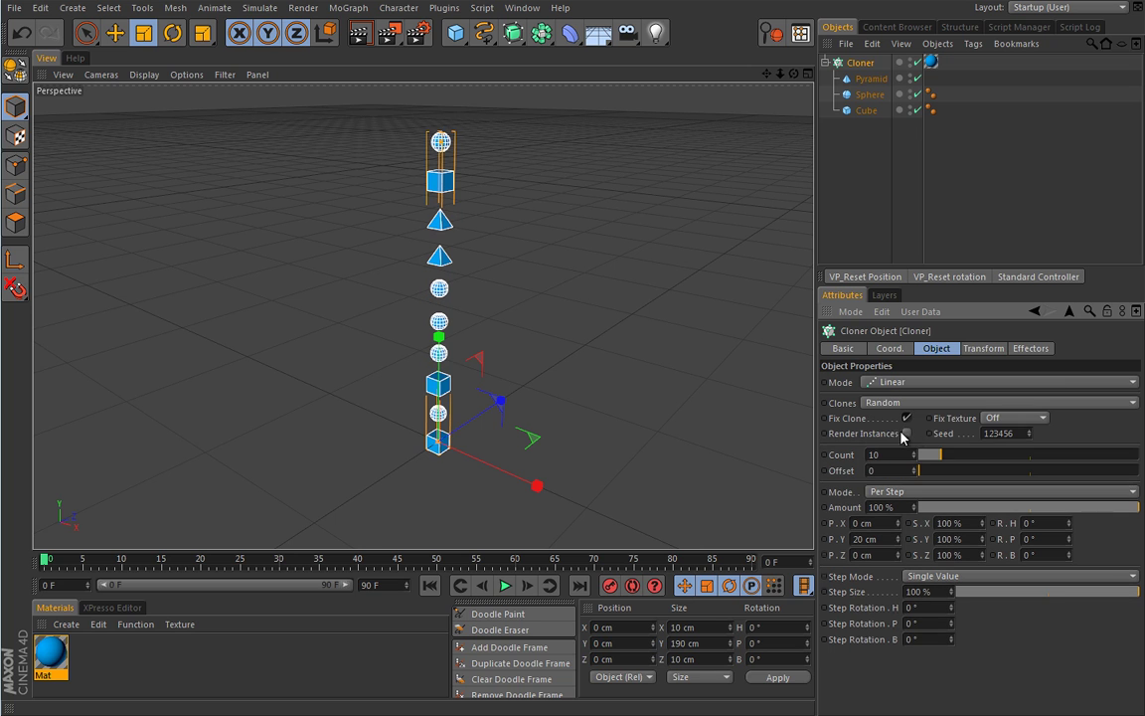
Step: Try different Seed values for the random clone distribution, finishing with 123461
click(1030, 431)
click(1030, 430)
click(1029, 430)
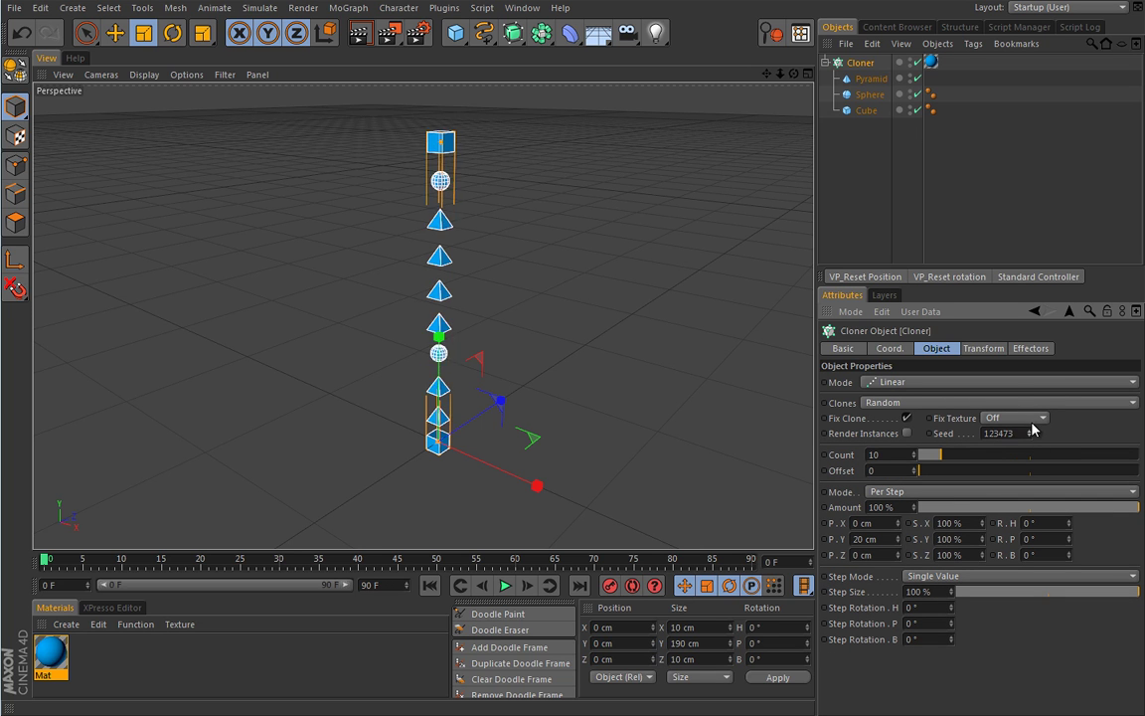
click(1030, 436)
click(1030, 436)
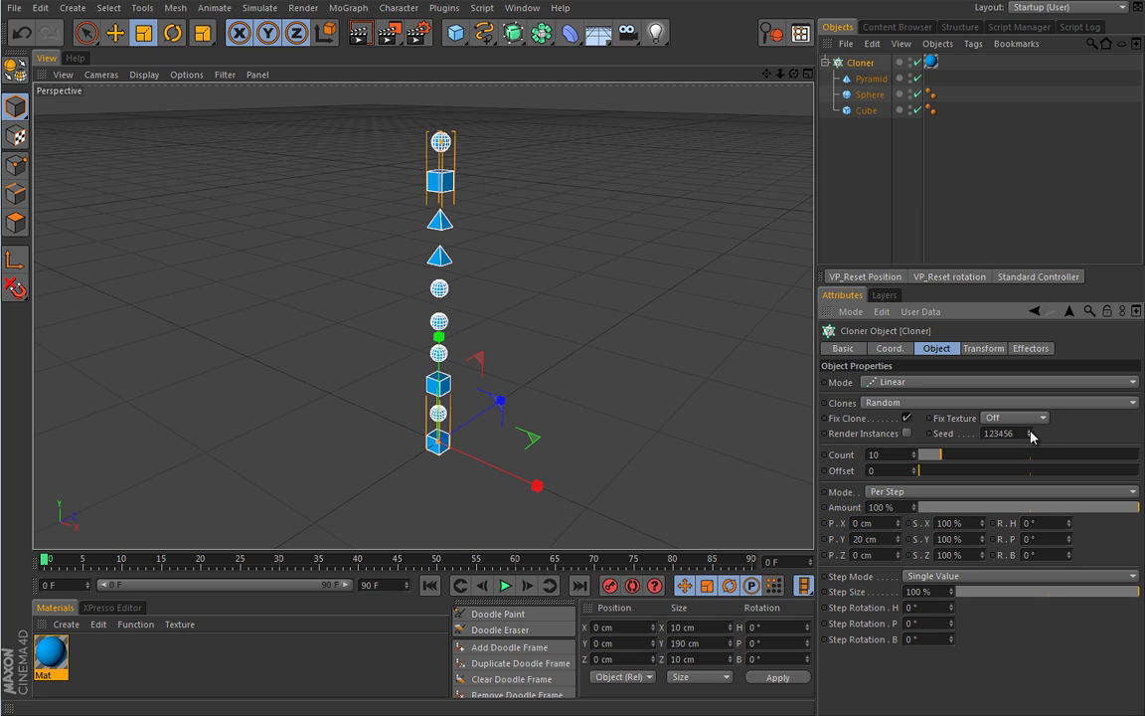
click(1030, 430)
click(1030, 430)
click(1029, 430)
click(1029, 430)
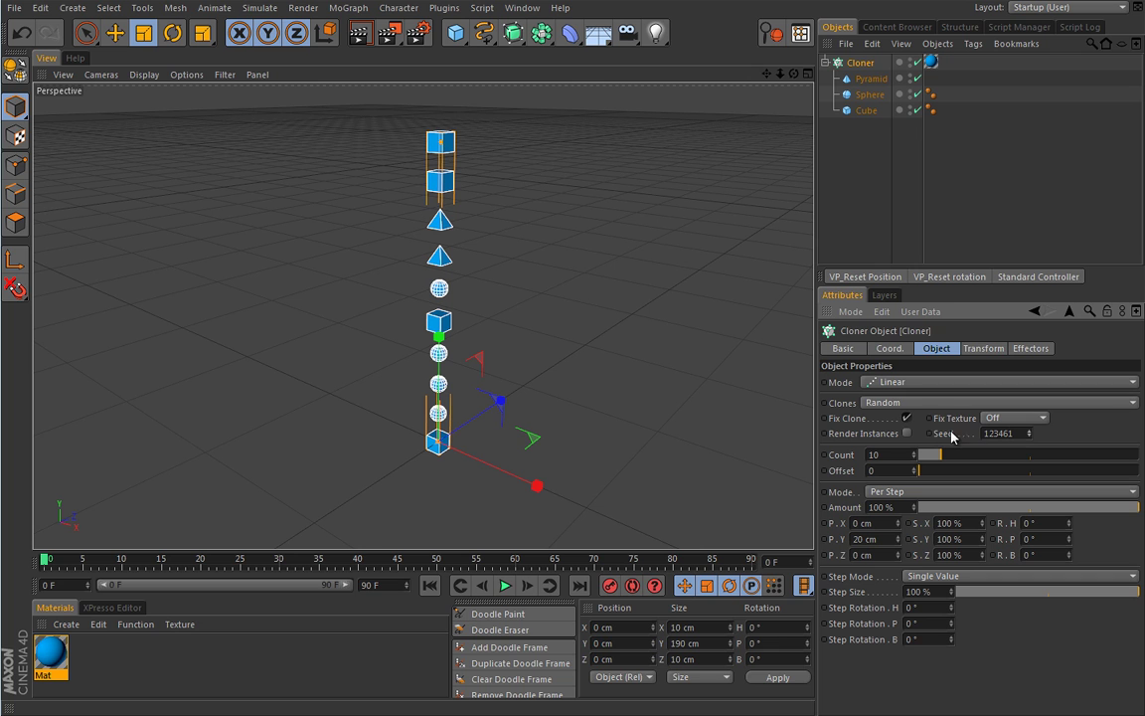
Step: Set the Cloner's Clones distribution to Blend and raise the clone count to 17
click(925, 402)
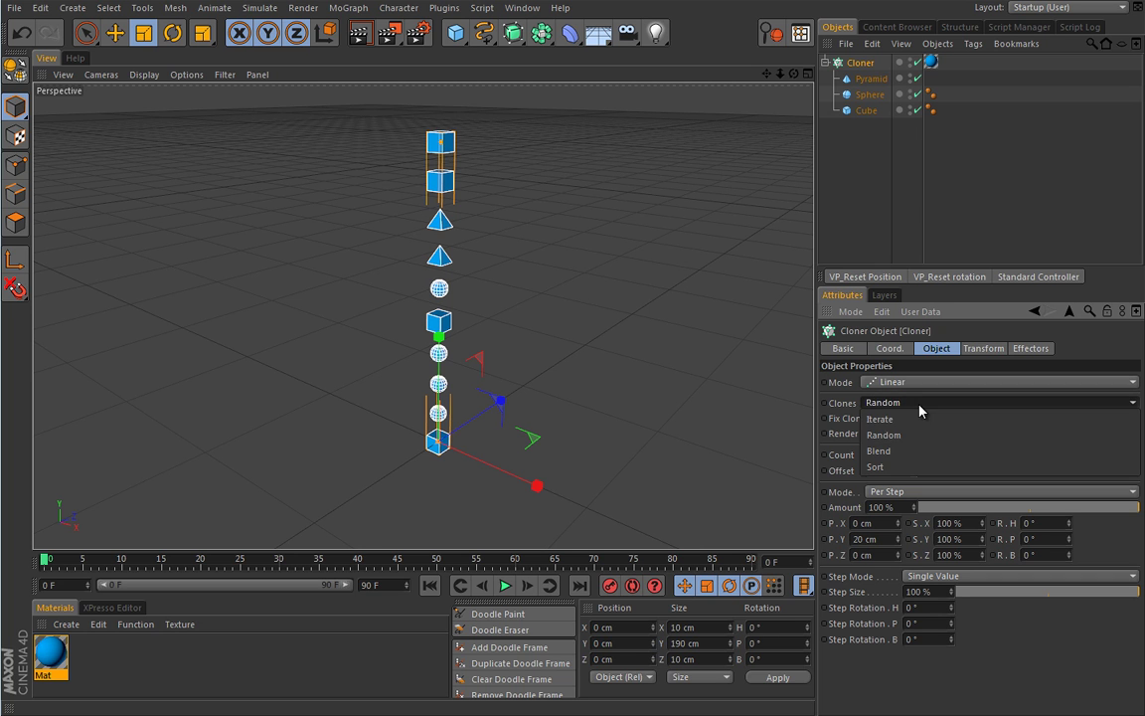
click(907, 451)
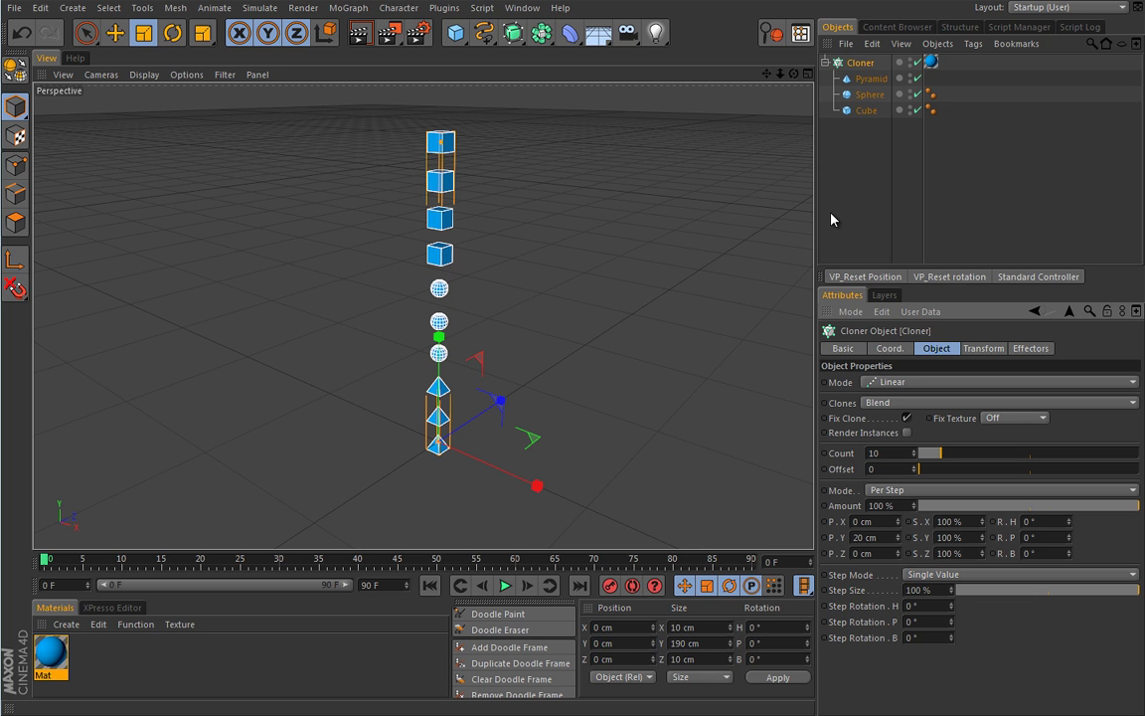
scroll(664, 409, down, 3)
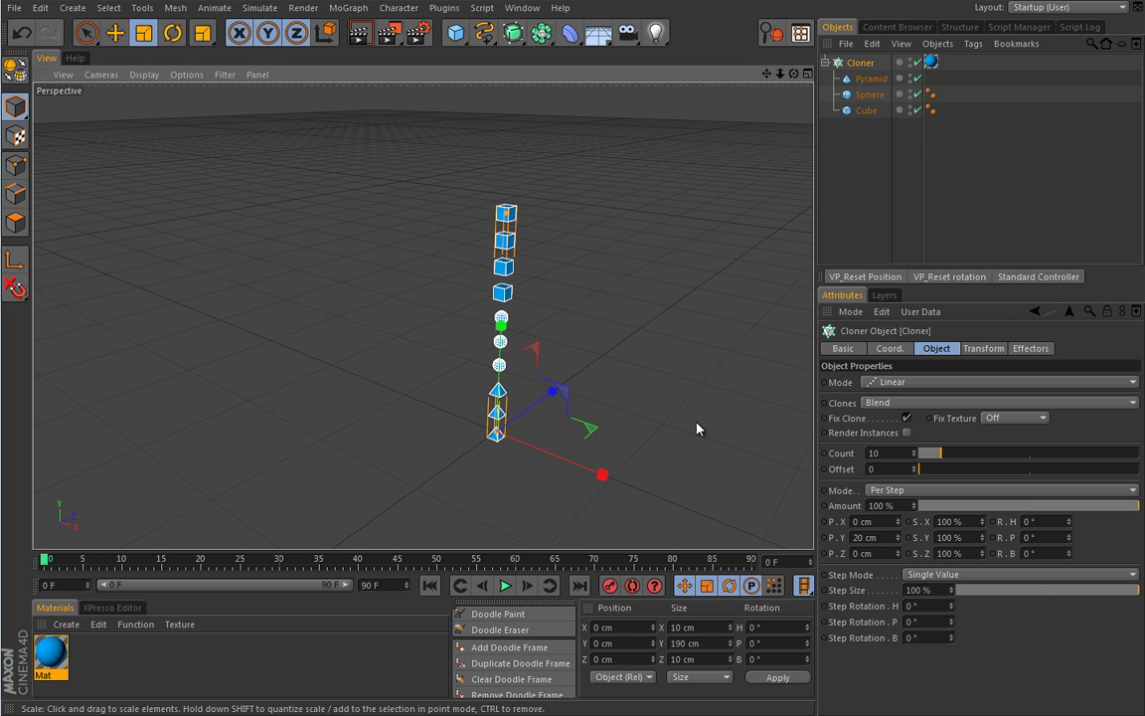
drag(934, 456, 957, 454)
alt+drag(759, 438, 708, 450)
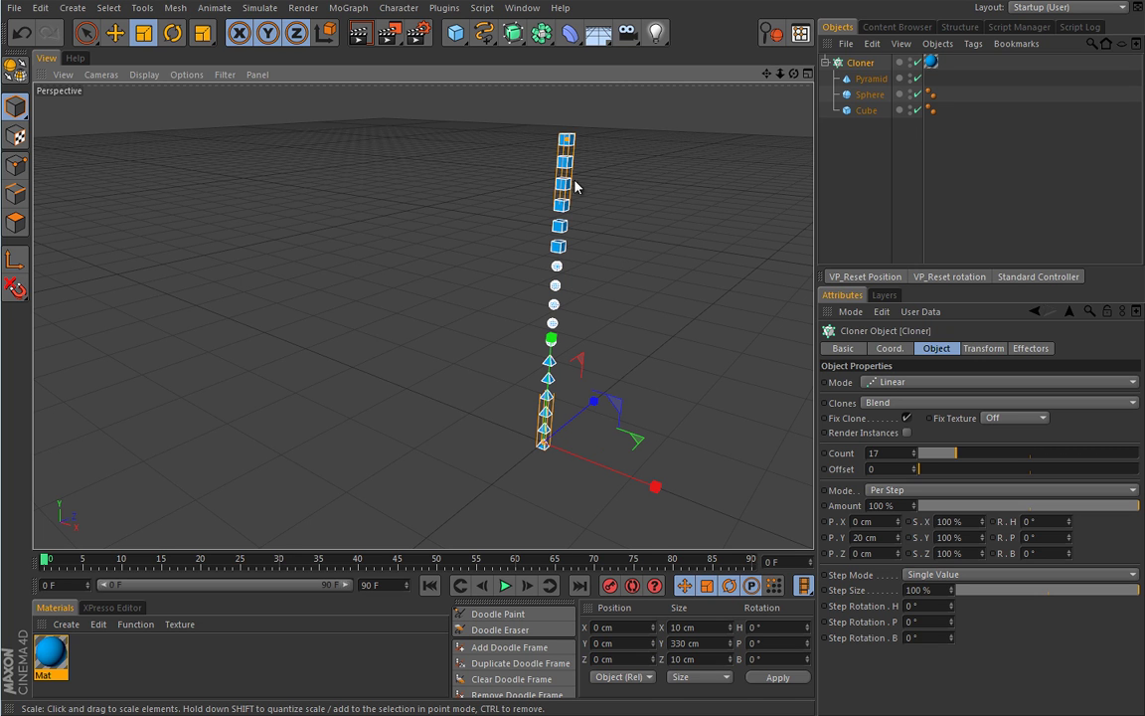
Step: Set the Cloner's clone count to 10
double_click(874, 452)
text(10)
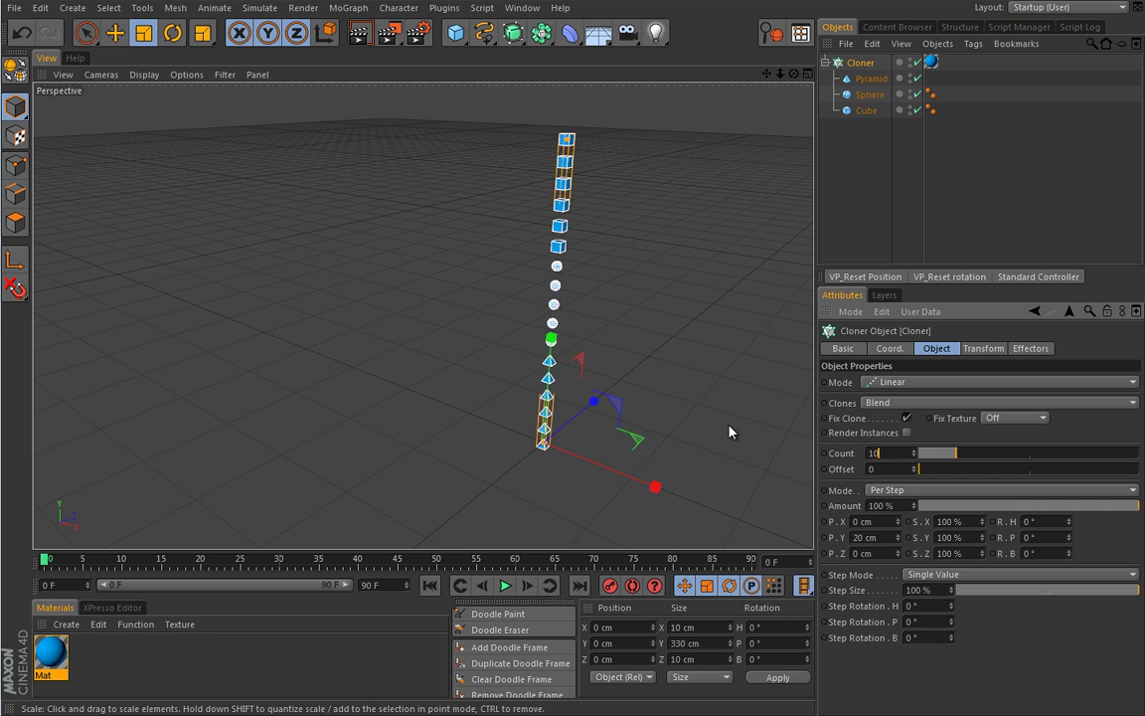
key(Return)
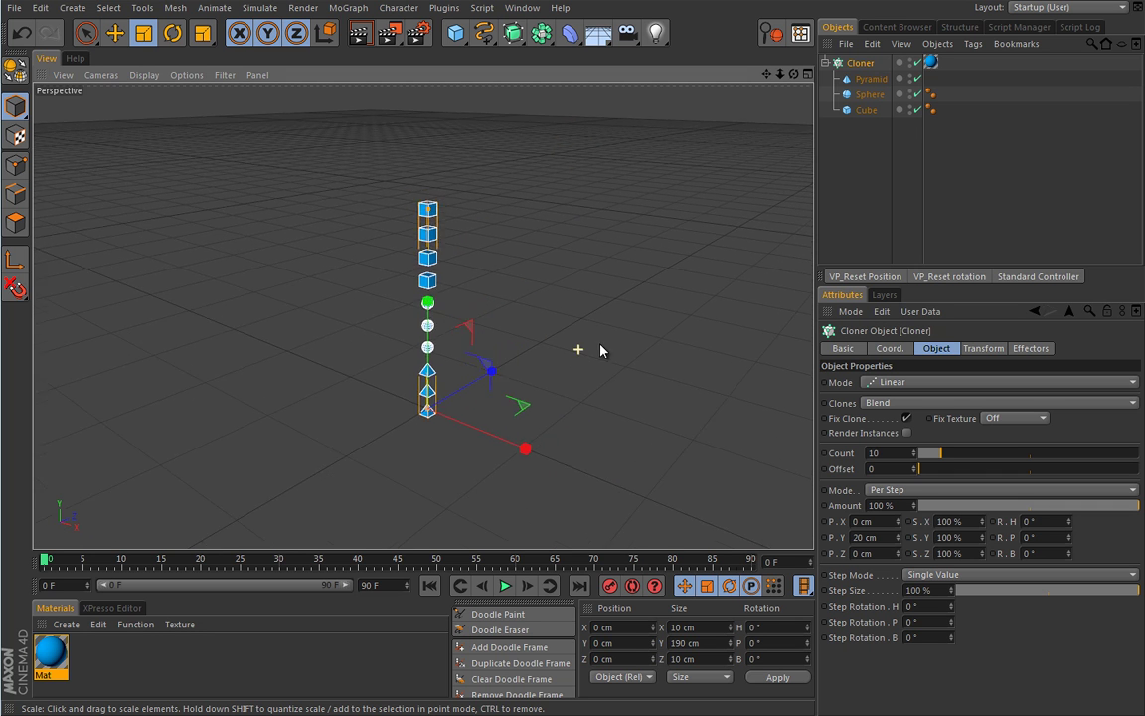
Step: Set the Cloner's Clones distribution to Sort
click(889, 404)
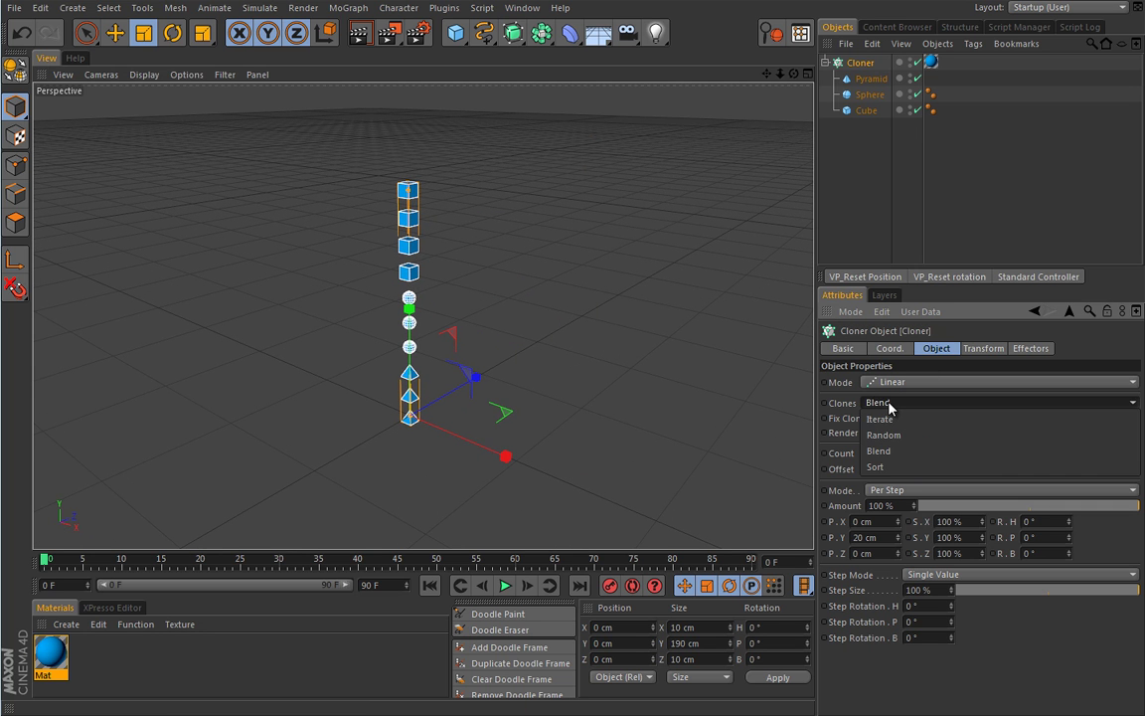
click(879, 467)
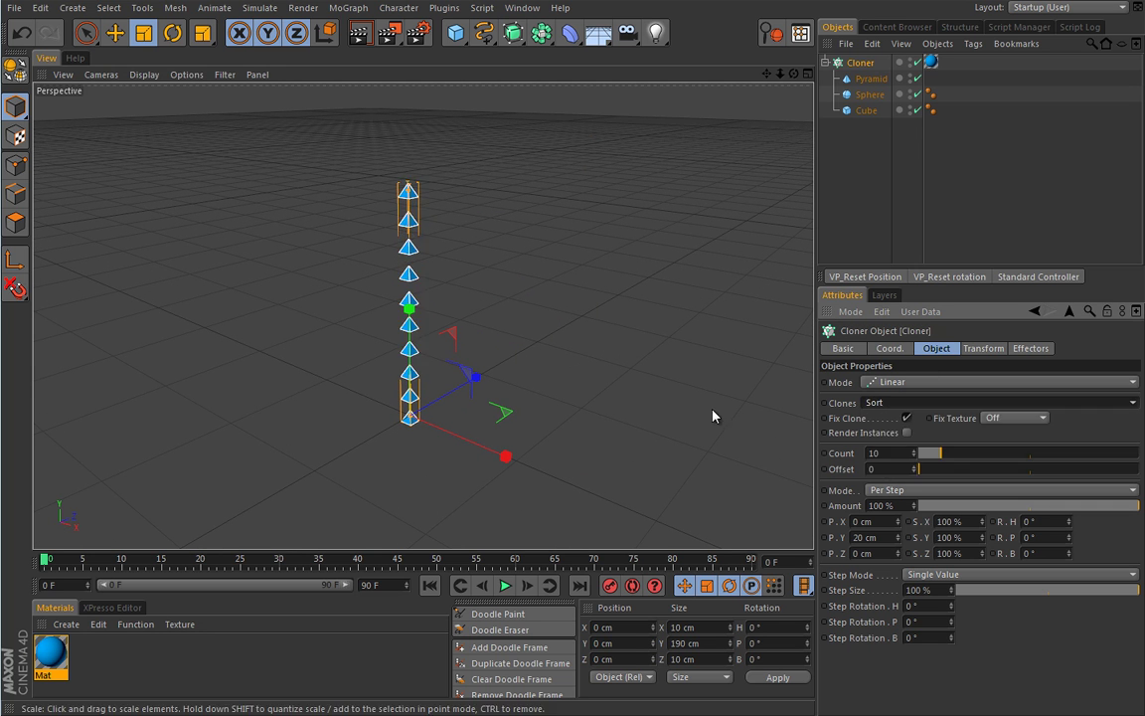
alt+middle_drag(611, 314, 670, 332)
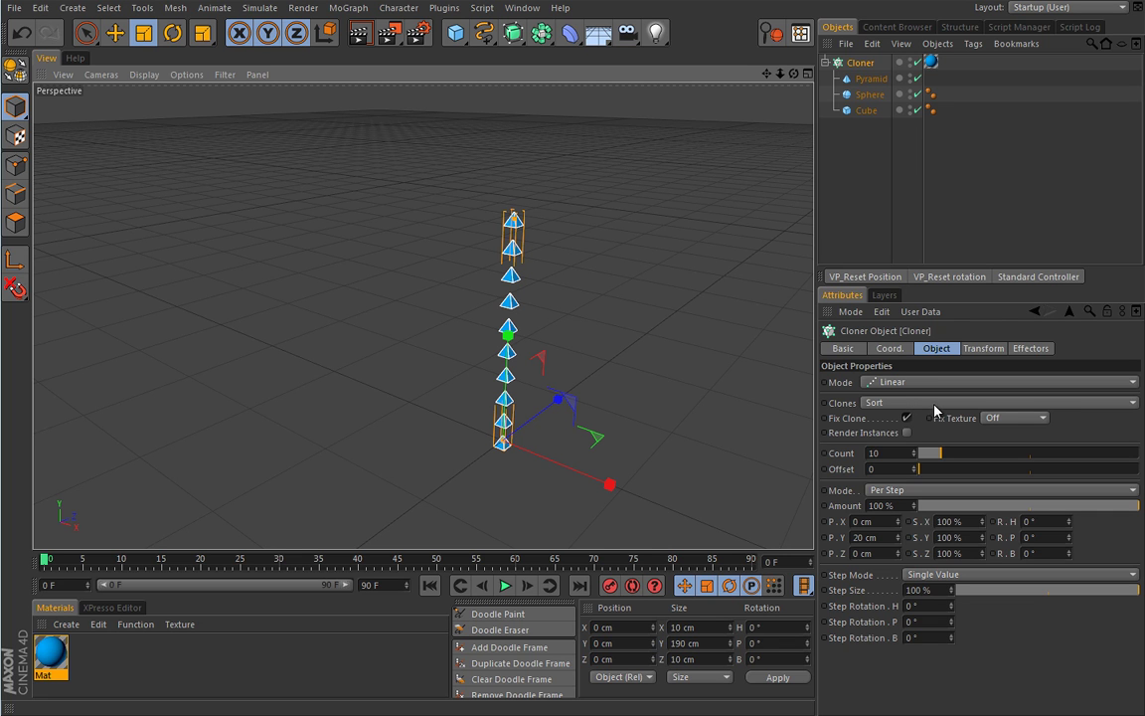
Step: Try a heading rotation and a Y scale of 0.38 in the Cloner's Transform settings, and undo the changes
click(979, 350)
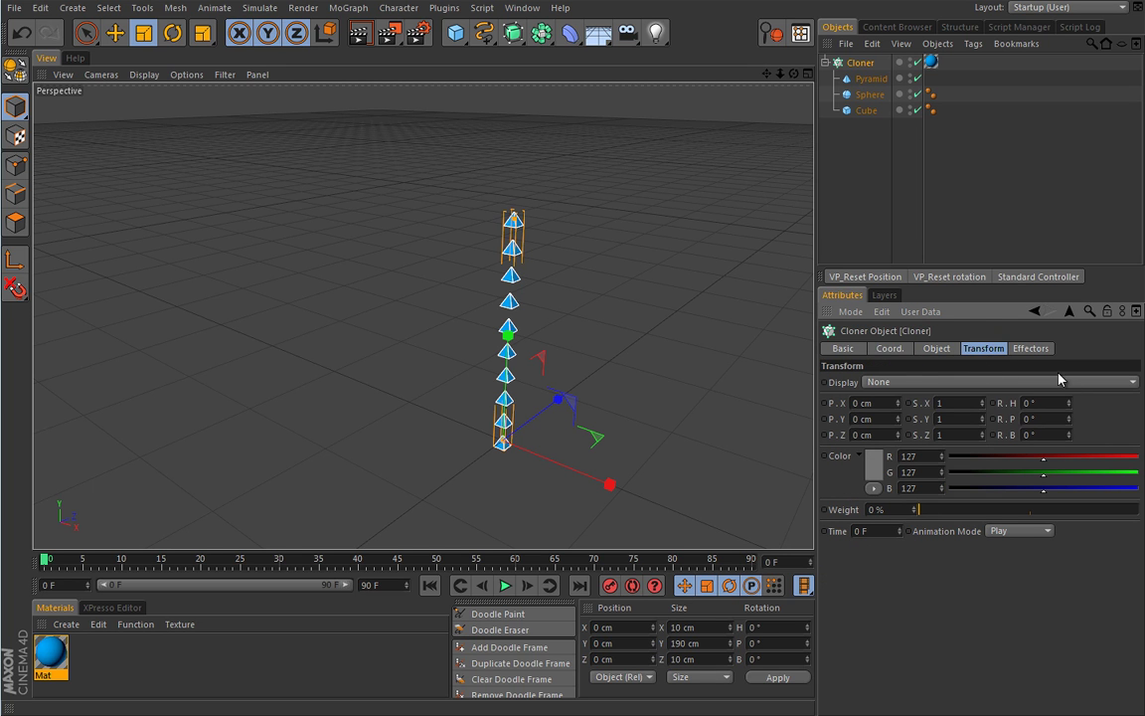
mouse_move(1068, 402)
mouse_down()
mouse_move(1075, 355)
mouse_move(1074, 398)
mouse_up()
drag(981, 419, 976, 470)
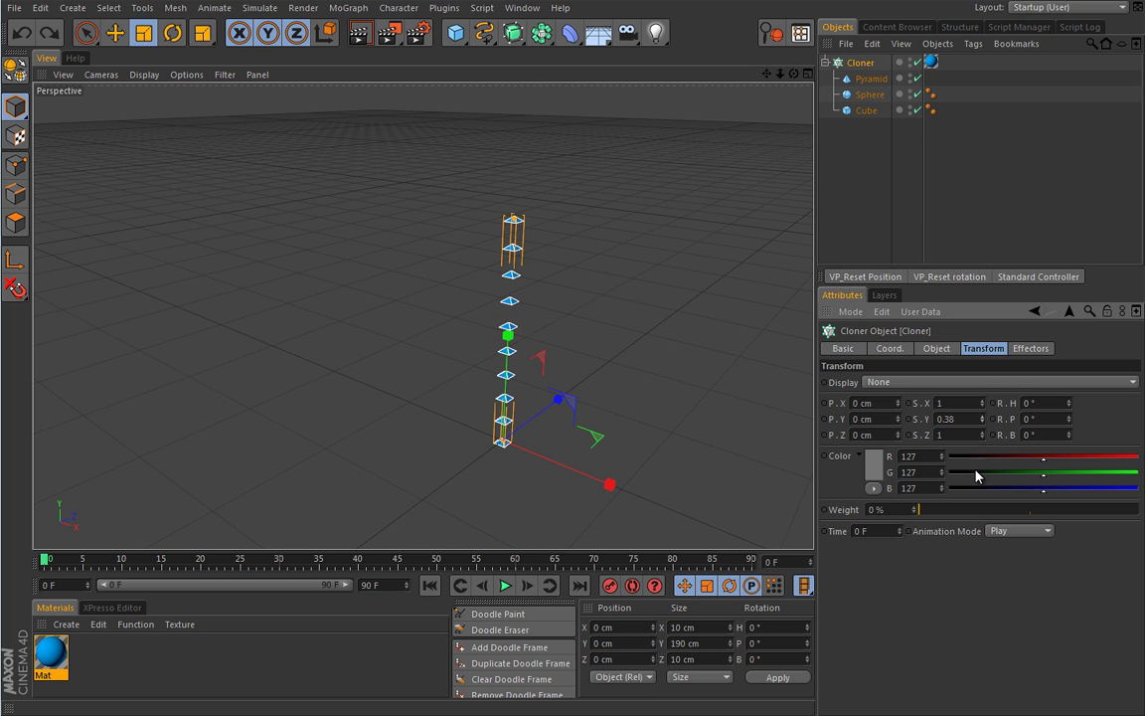
key(ctrl+z)
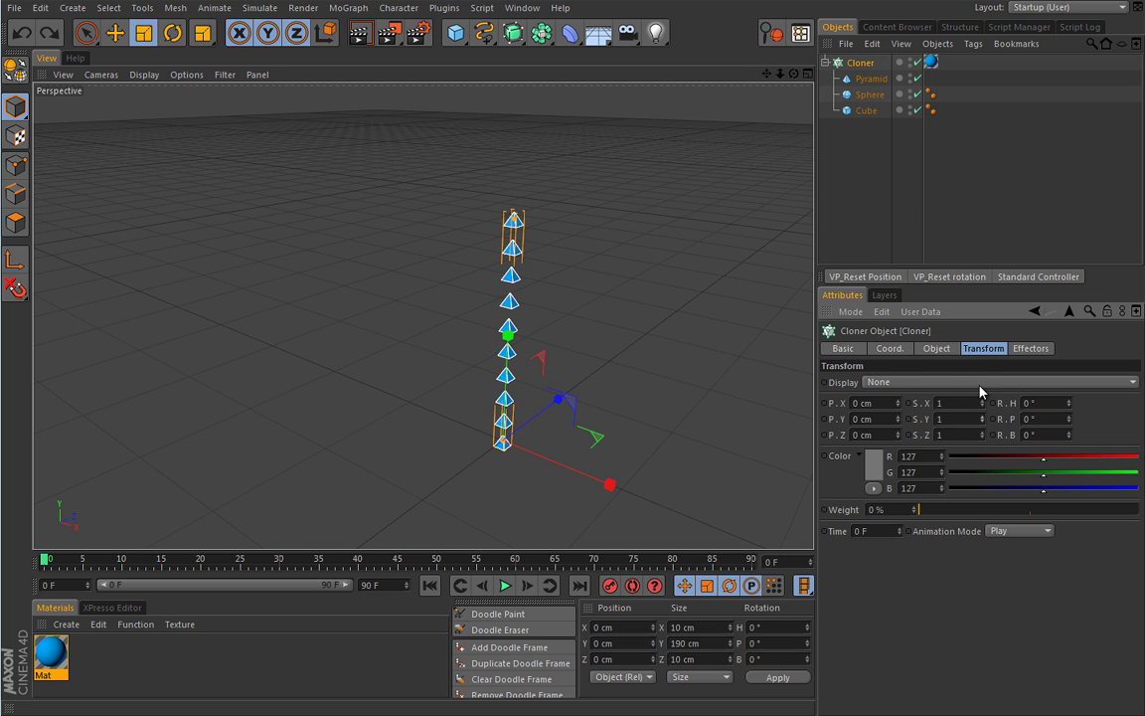
Step: Try a per-step heading rotation on the linear clones and undo it
click(937, 349)
drag(1070, 527, 1063, 497)
key(ctrl+z)
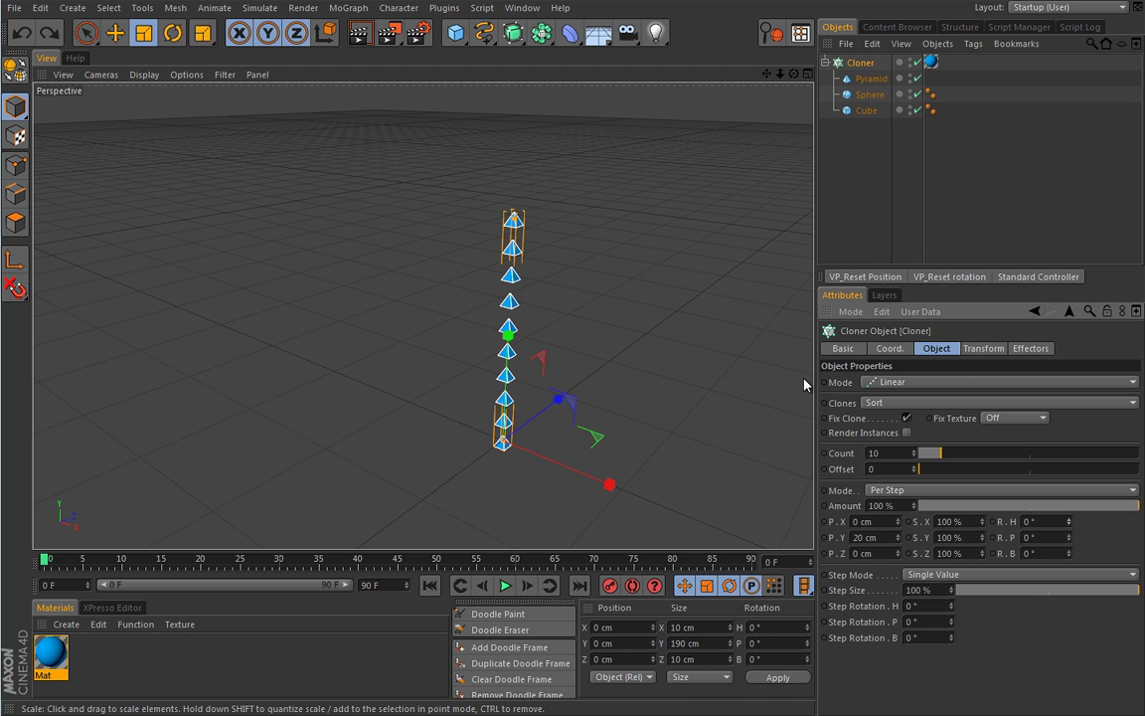
Step: Offset all clones 100 cm along X in the Cloner's Transform settings and reset the offset to 0 cm
click(983, 348)
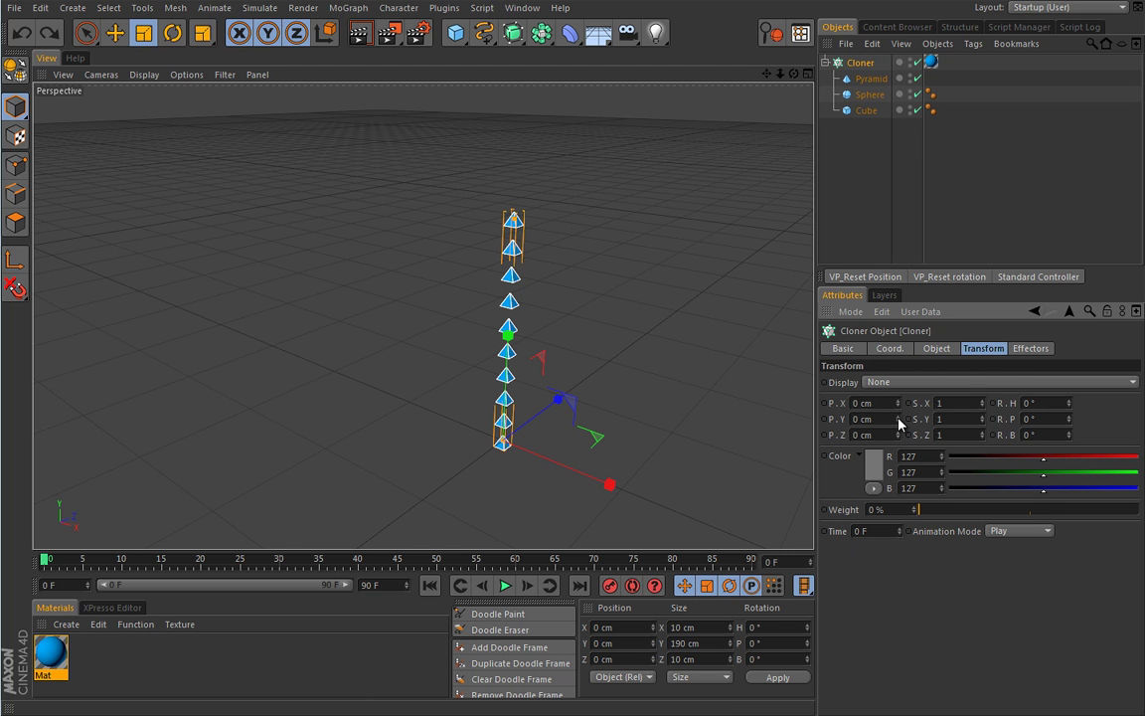
drag(897, 405, 918, 395)
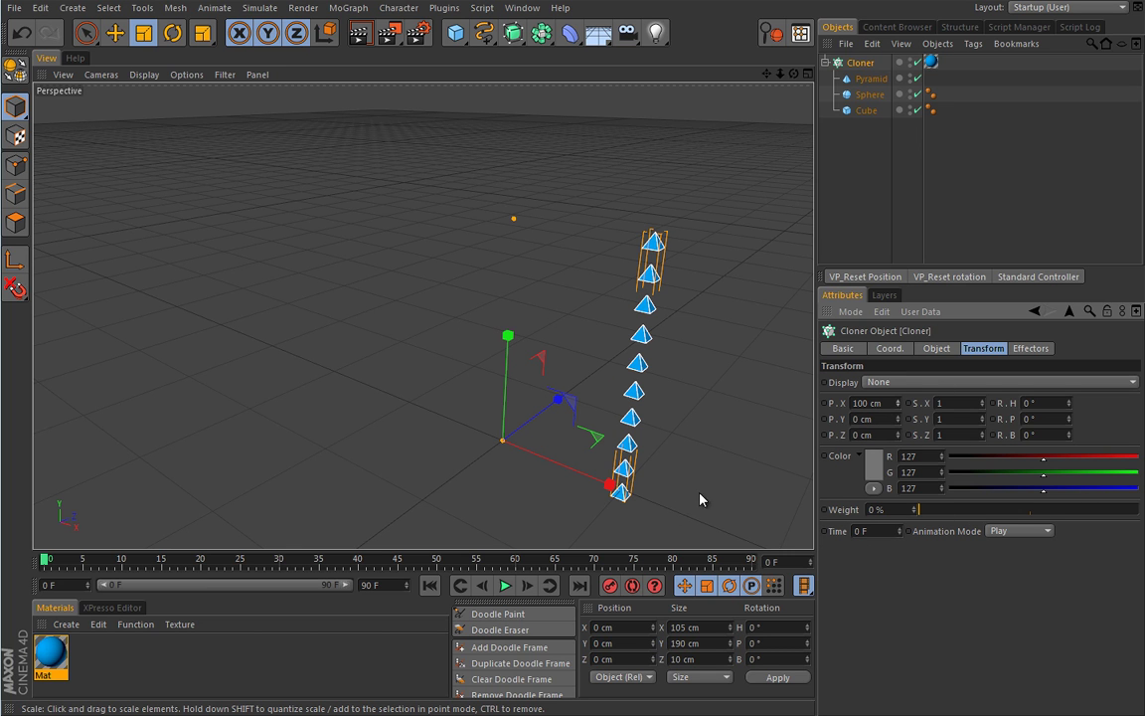
click(867, 402)
text(0)
key(Return)
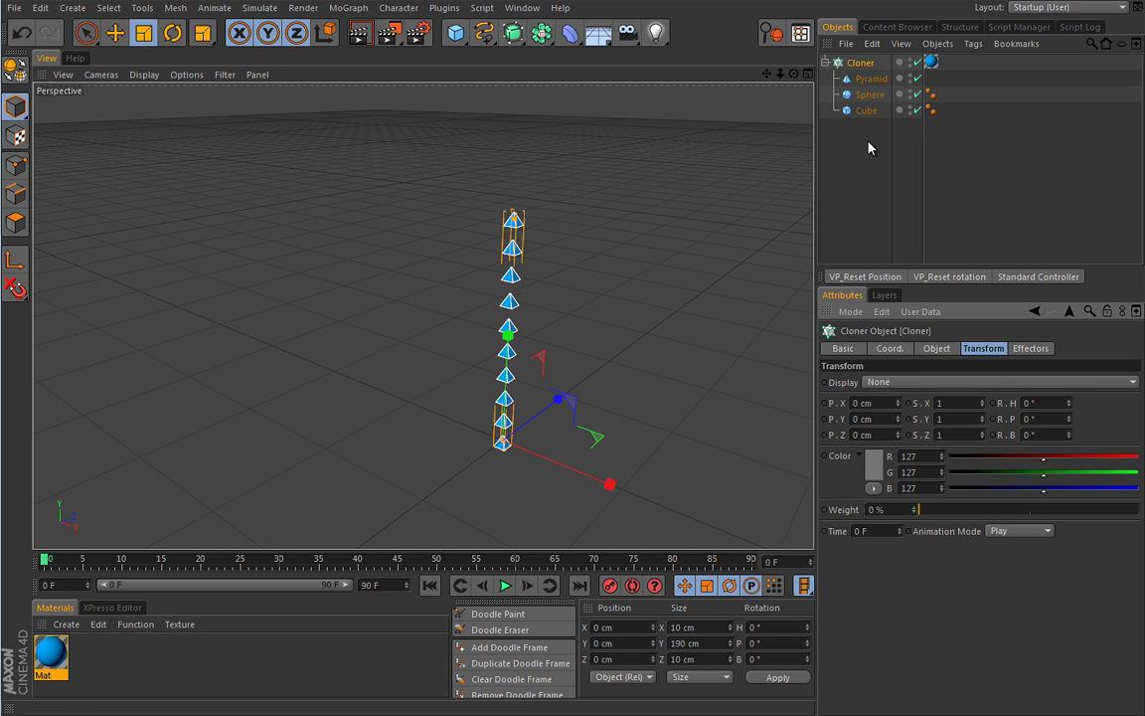
Step: Inspect the Cube child, reselect the Cloner, and try a per-step X position change that is undone
click(864, 110)
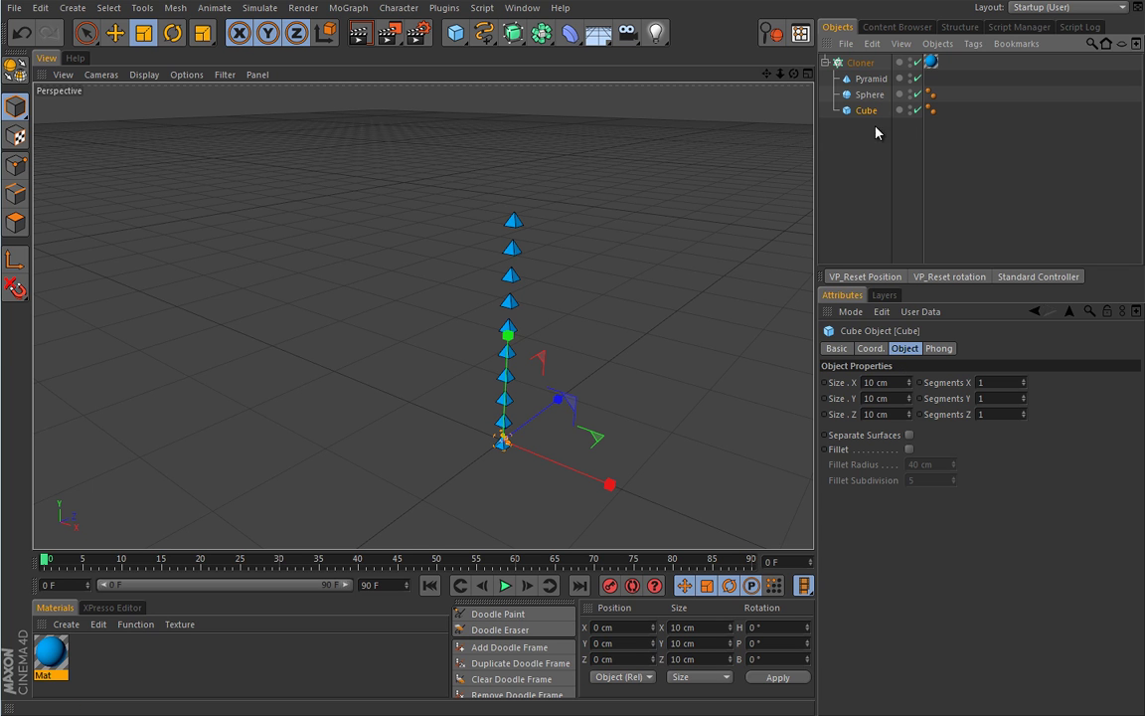
click(861, 62)
click(937, 349)
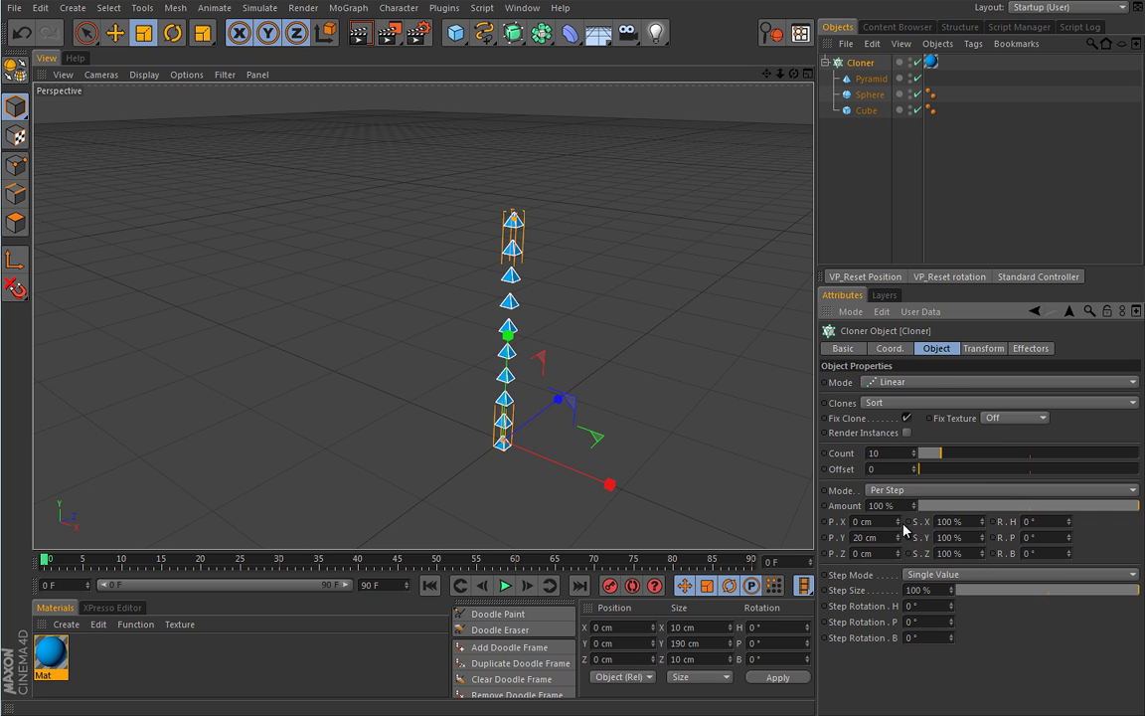
mouse_move(899, 520)
mouse_down()
mouse_move(900, 504)
mouse_move(894, 538)
mouse_move(897, 507)
mouse_up()
key(ctrl+z)
Step: Review the Cloner's Transform settings, the available MoGraph objects and the Cloner's effector list
click(978, 351)
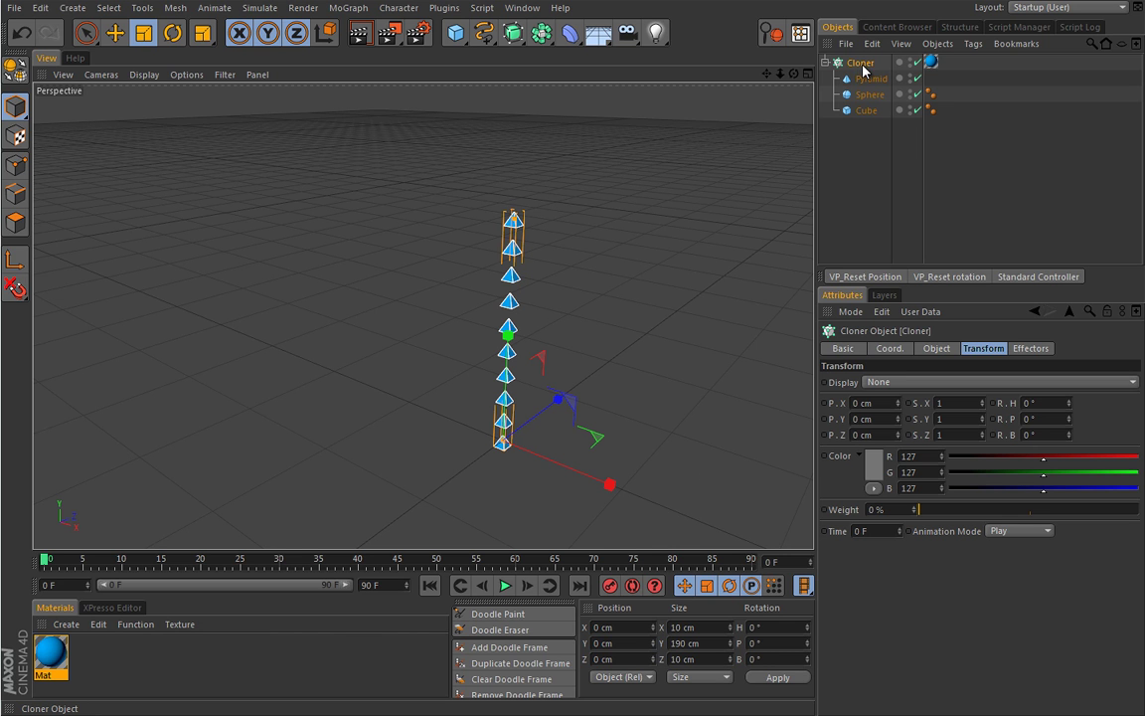
click(353, 8)
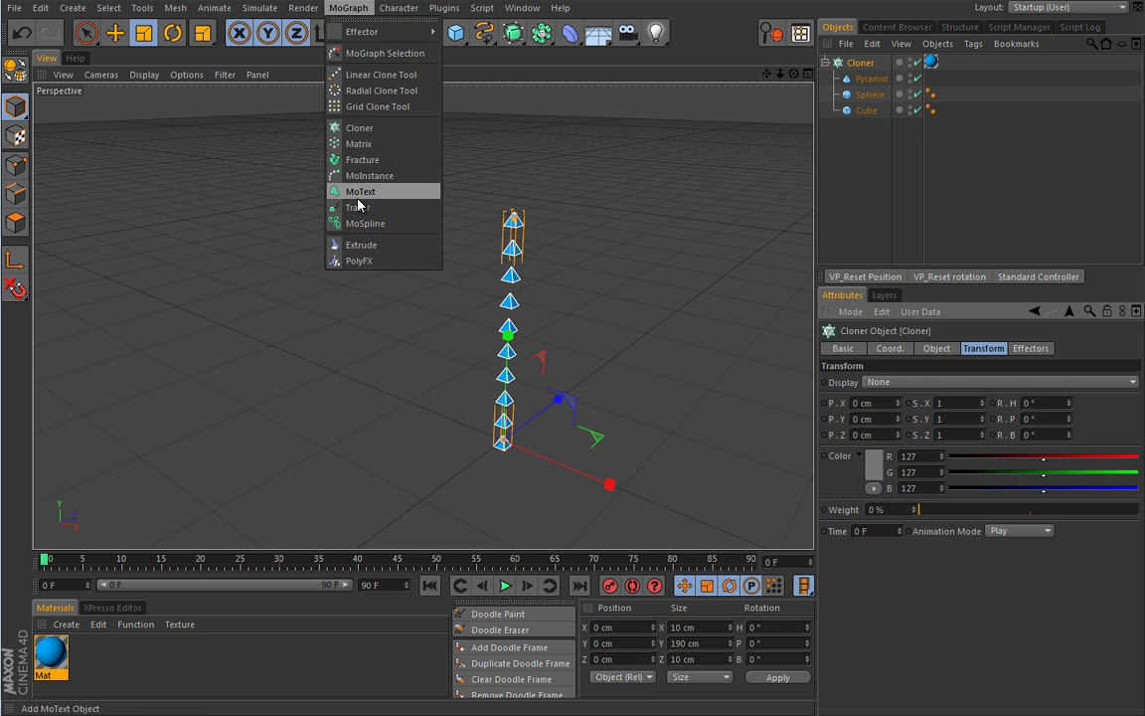
key(Escape)
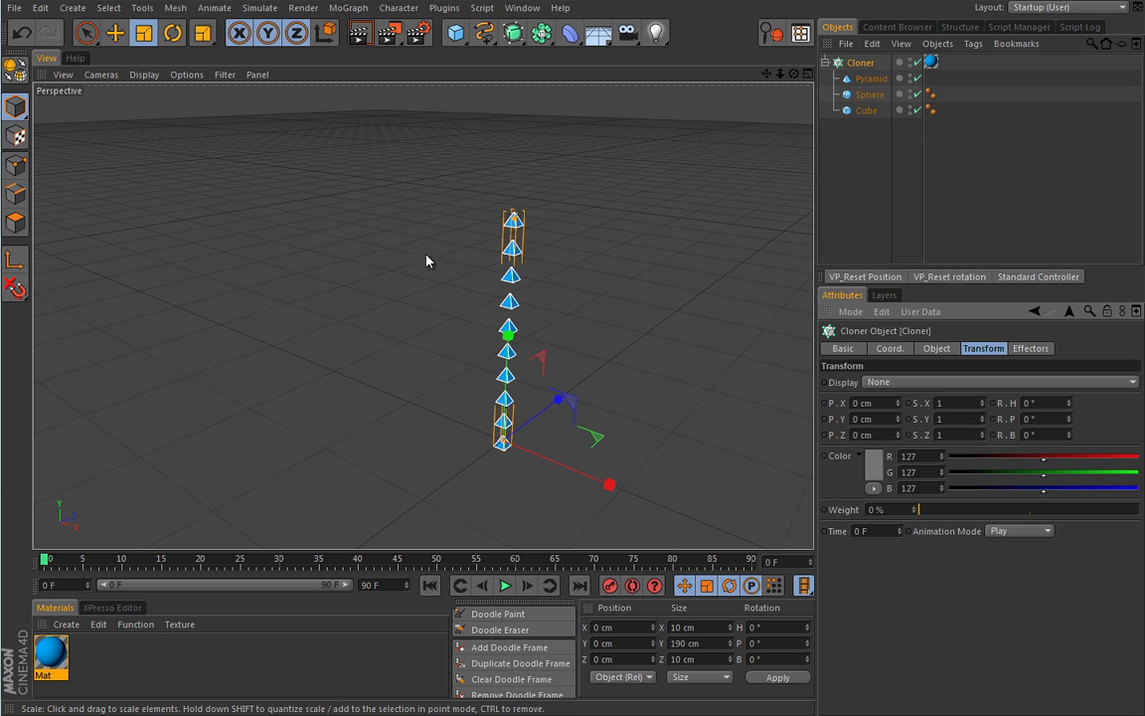
click(1031, 348)
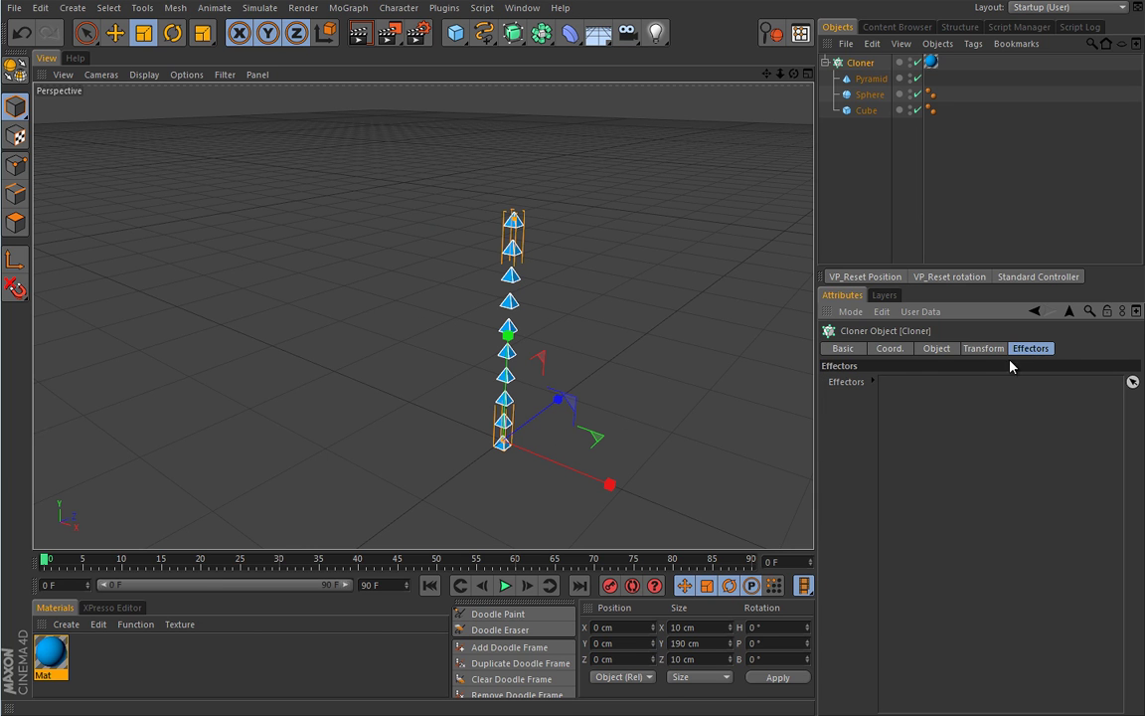